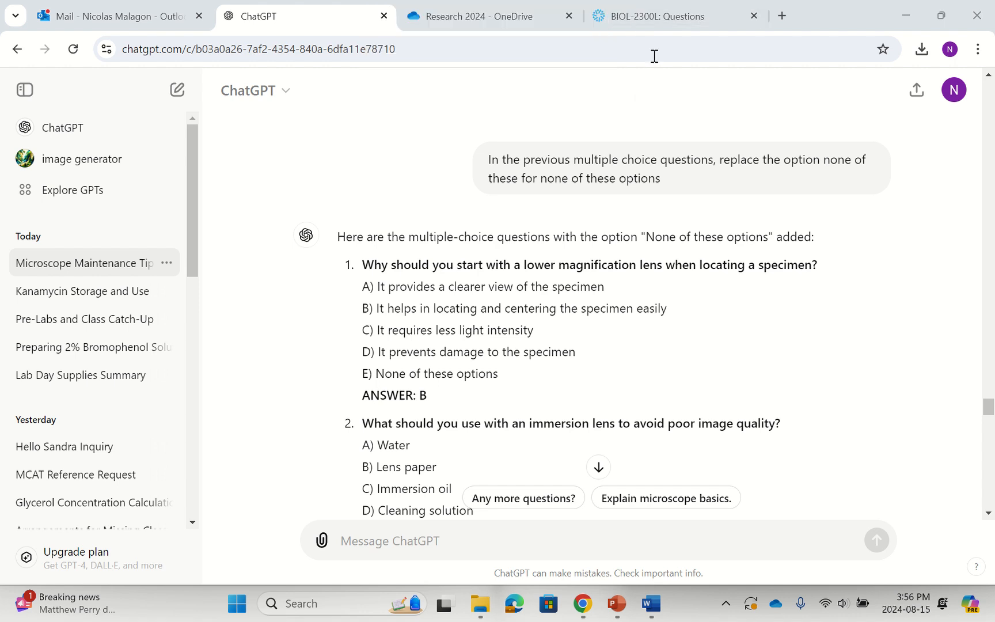
# Examine the Add Question form on the BIOL-2300L test questions page in Populi and close it without saving.
pyautogui.click(655, 19)
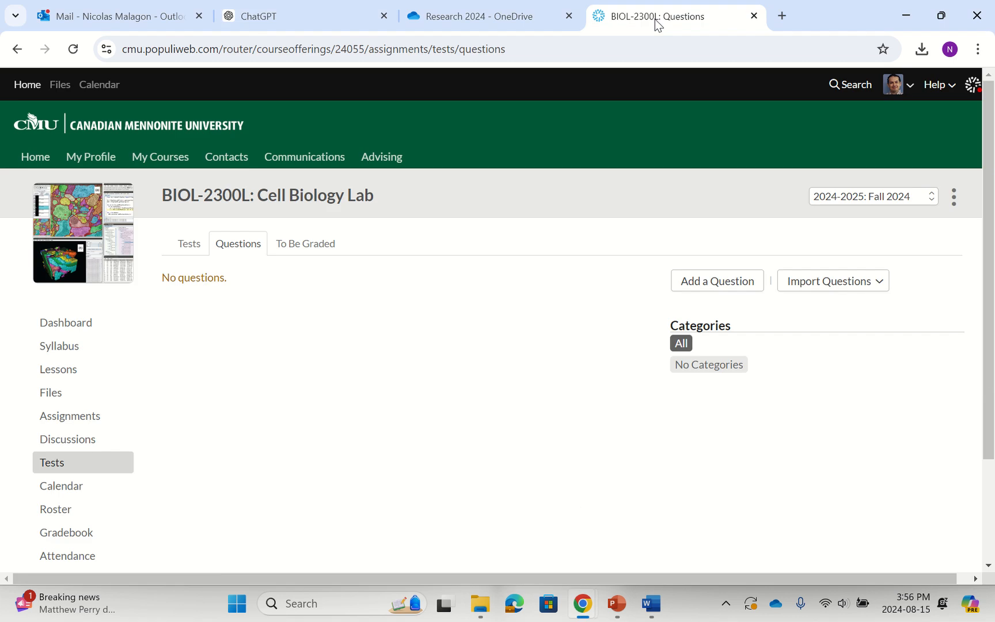
pyautogui.click(718, 282)
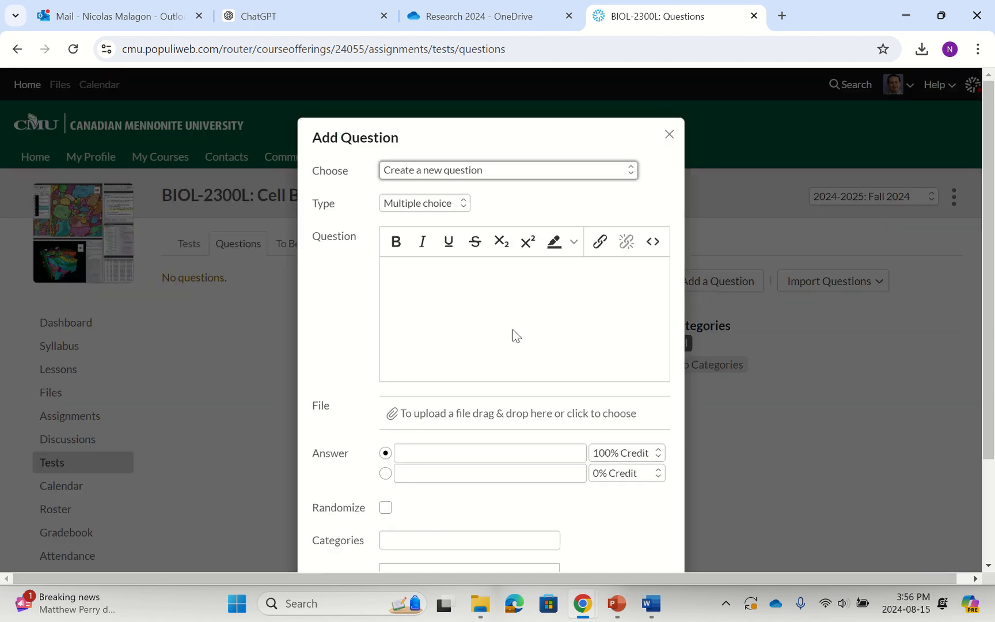
pyautogui.scroll(-3, 423, 499)
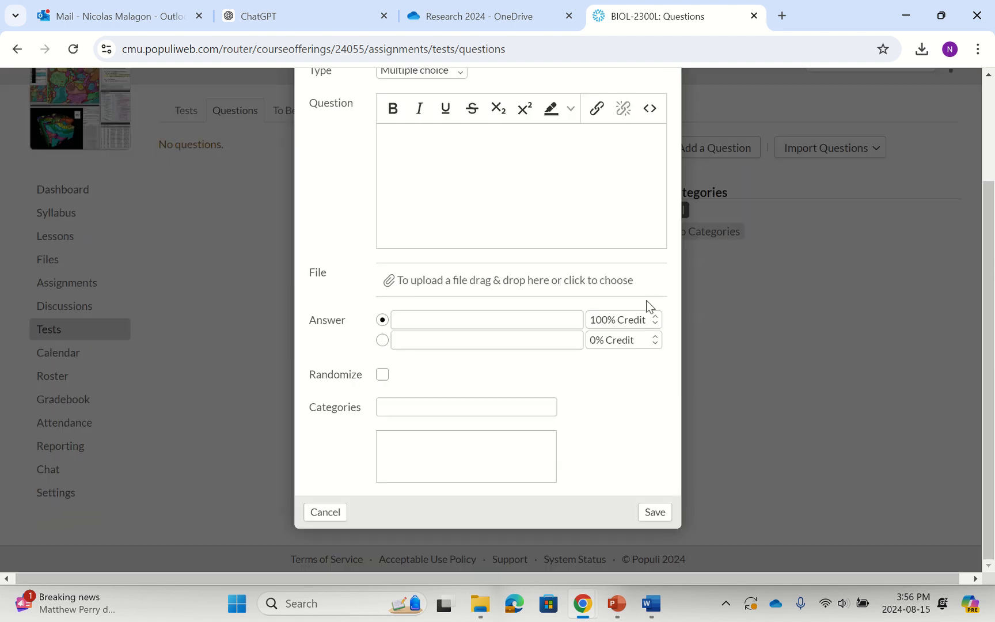
pyautogui.scroll(3, 645, 323)
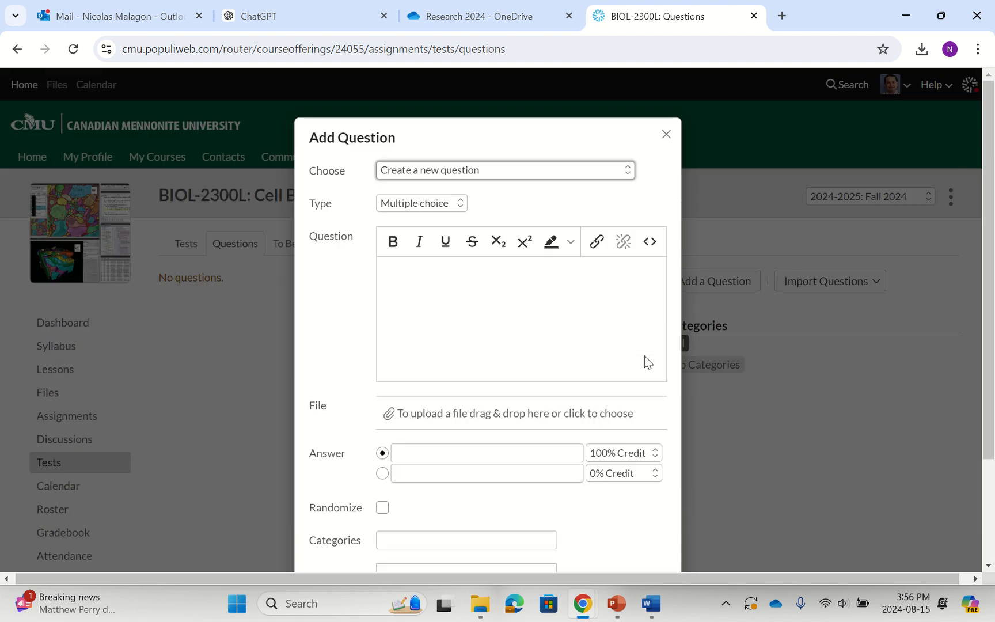
pyautogui.click(666, 135)
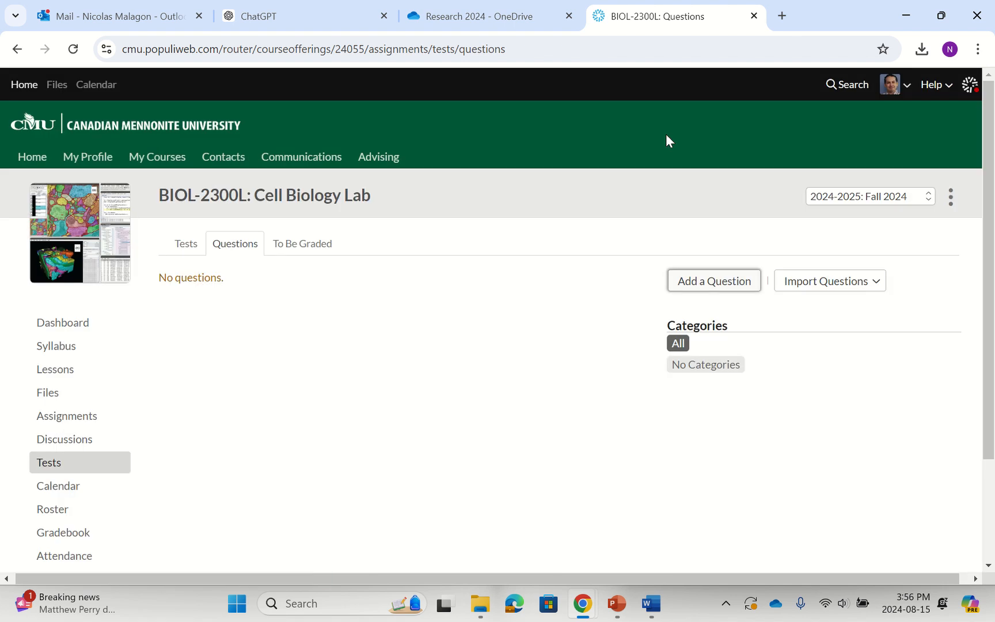
# Switch to Word and review the multiple-choice questions in the "Common mistakes when using microscope" document.
pyautogui.click(649, 605)
pyautogui.click(410, 313)
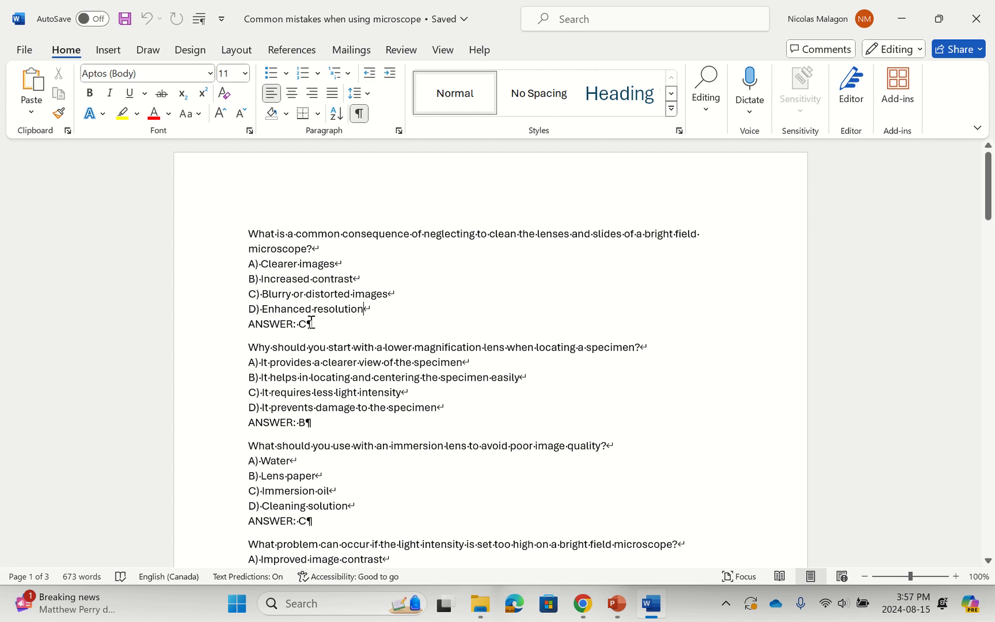
pyautogui.scroll(-8, 293, 359)
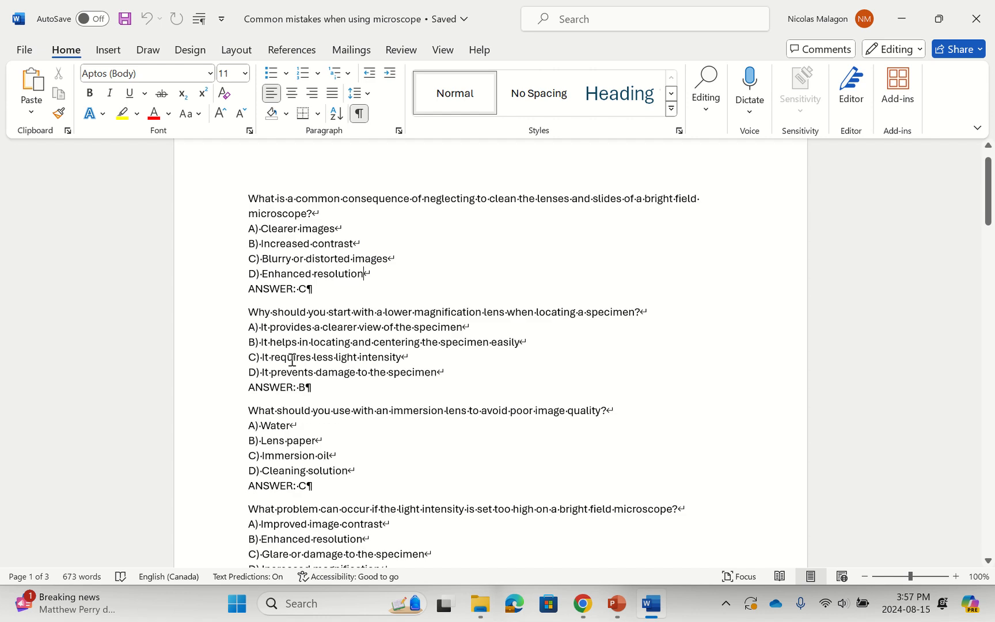
pyautogui.scroll(-2, 292, 361)
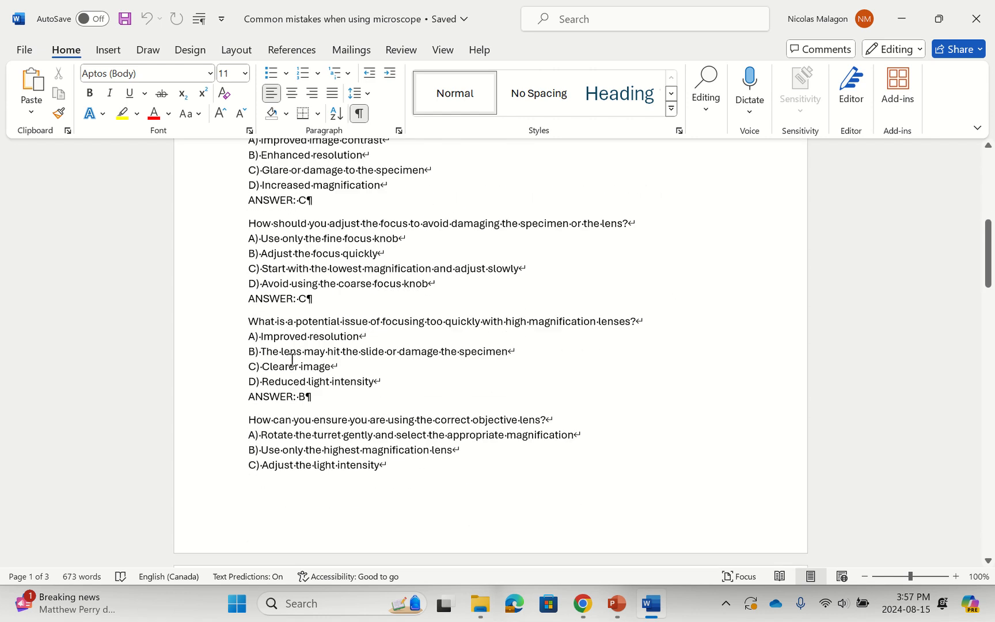
pyautogui.scroll(-20, 292, 360)
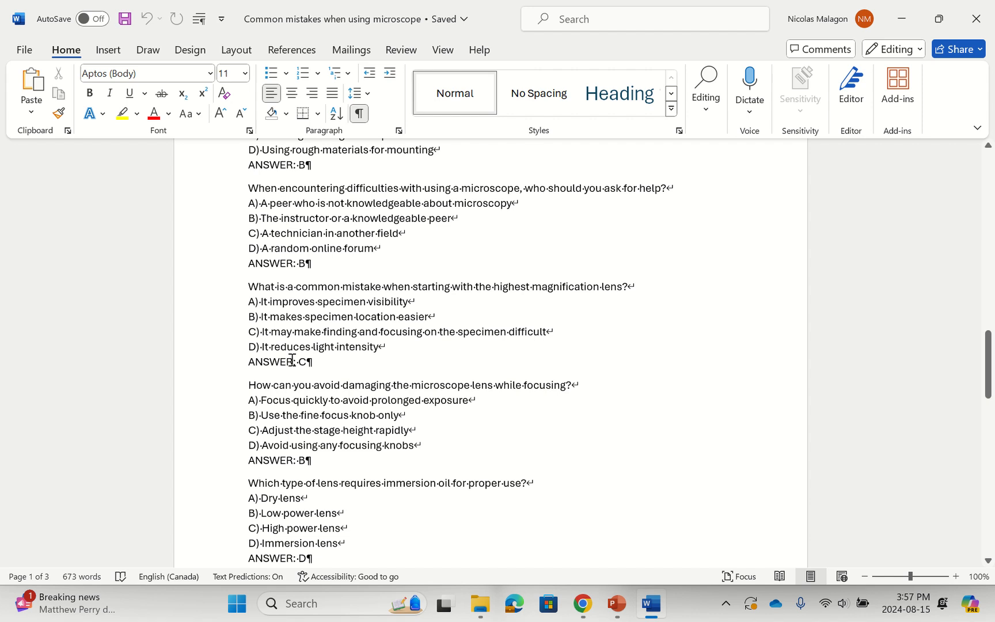
pyautogui.scroll(-3, 293, 360)
pyautogui.scroll(20, 292, 360)
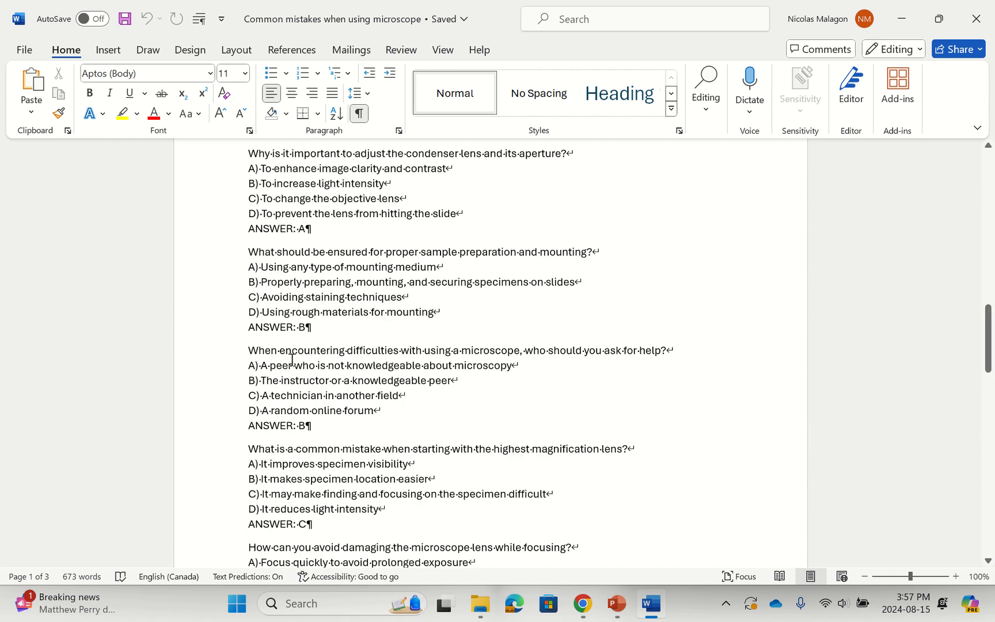
pyautogui.scroll(10, 293, 361)
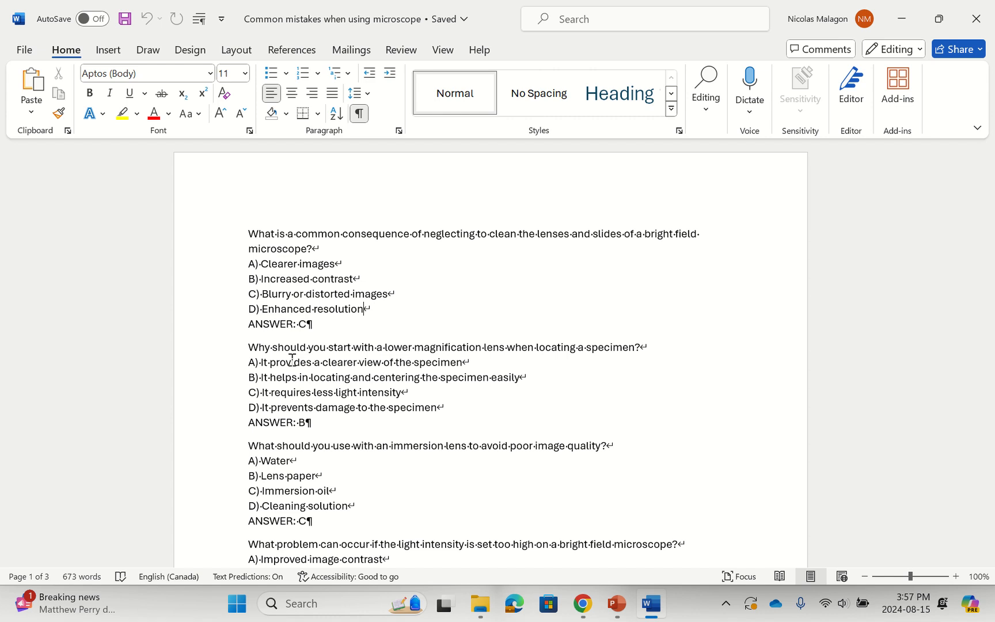
# Save a Plain Text (*.txt) copy as "Common mistakes when using microscope quiz" in Downloads with Windows (Default) encoding, and close Word.
pyautogui.click(27, 50)
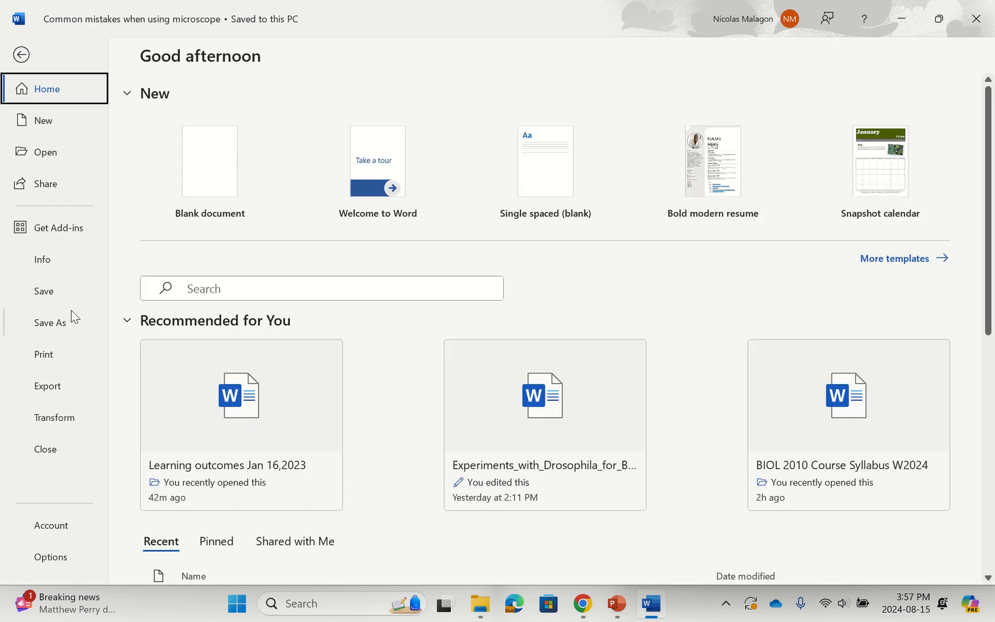
pyautogui.click(61, 321)
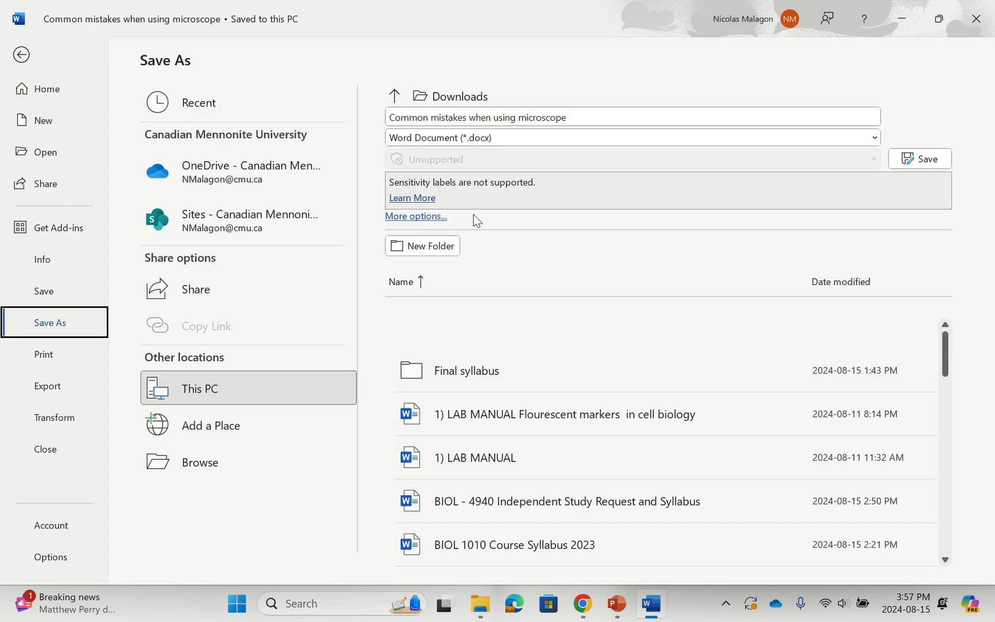
pyautogui.click(876, 140)
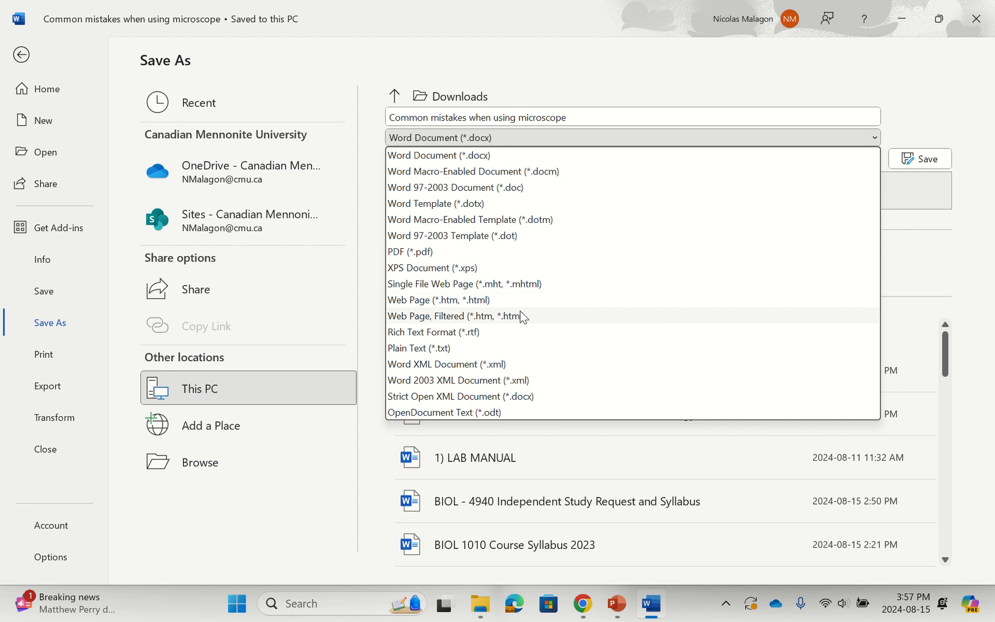
pyautogui.click(448, 349)
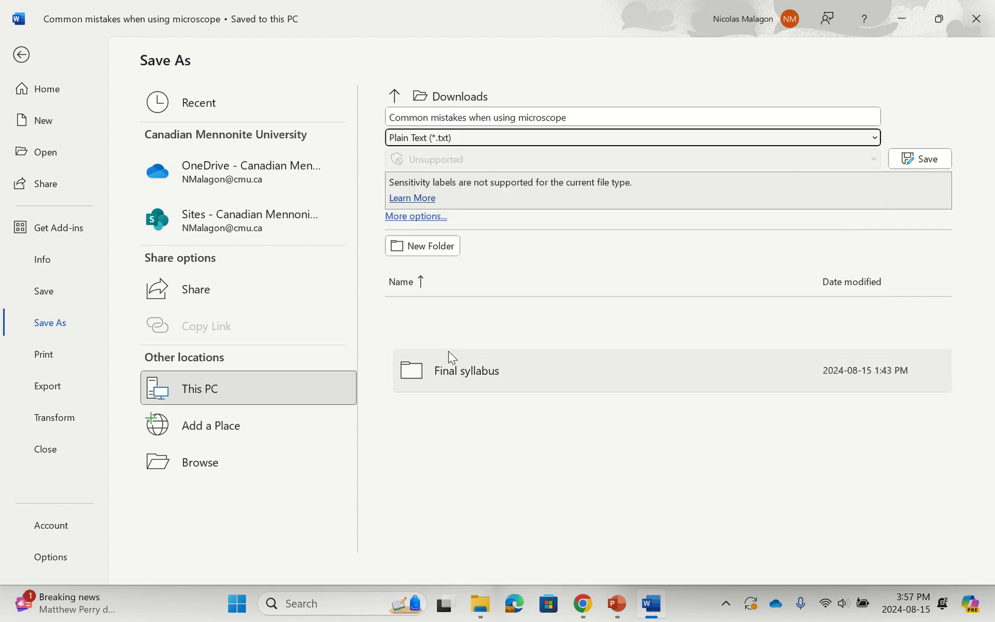
pyautogui.click(588, 116)
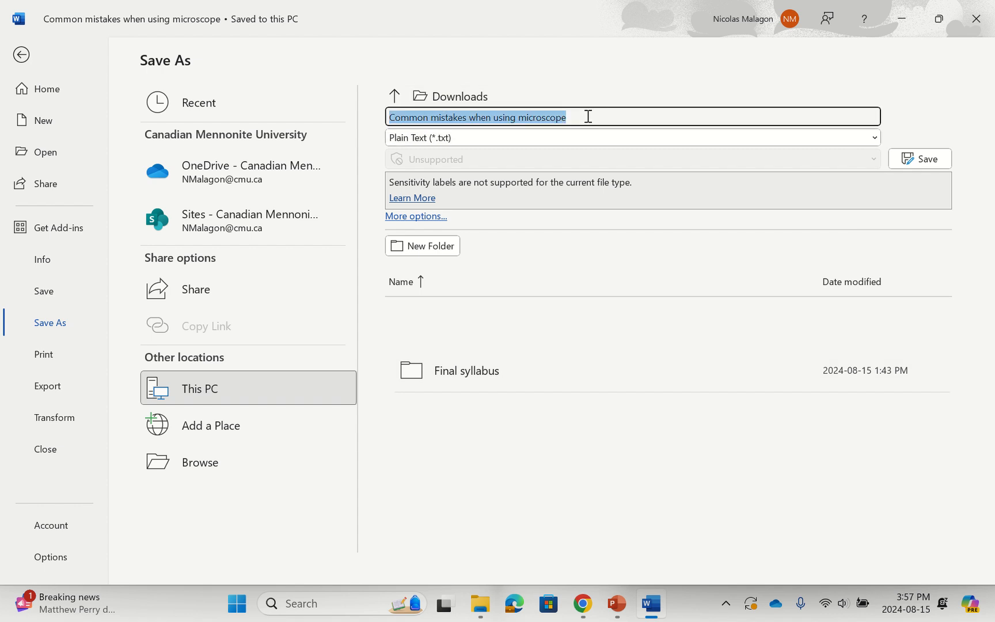
pyautogui.click(588, 117)
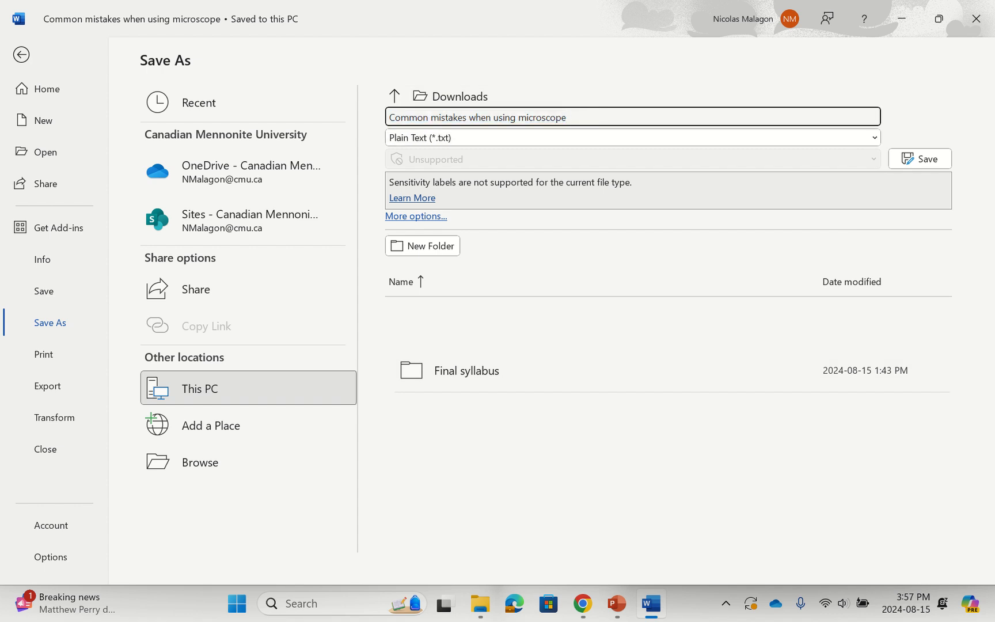
pyautogui.write('quiz')
pyautogui.press('Return')
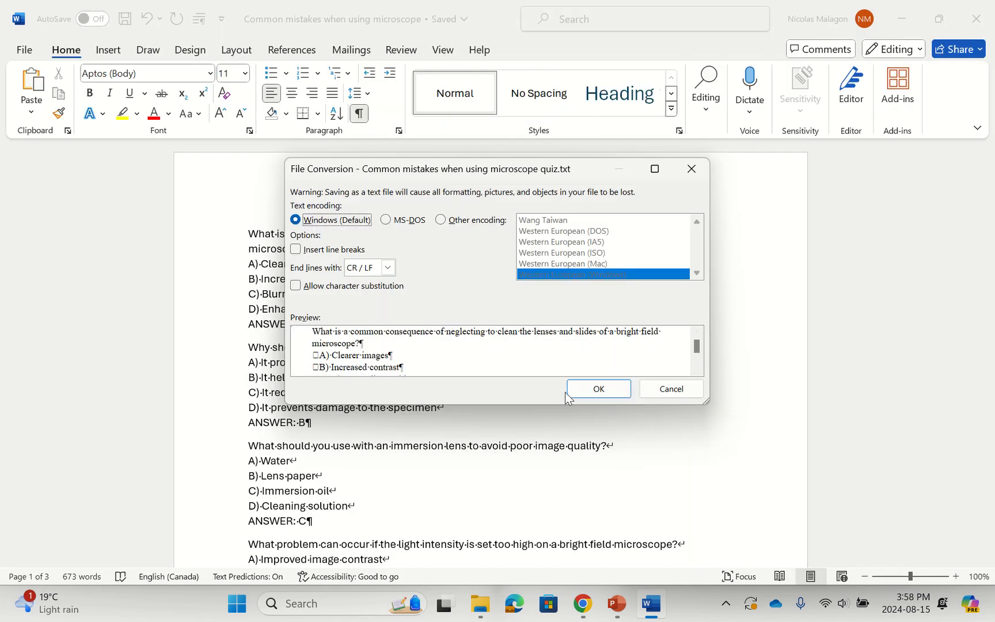
pyautogui.click(584, 387)
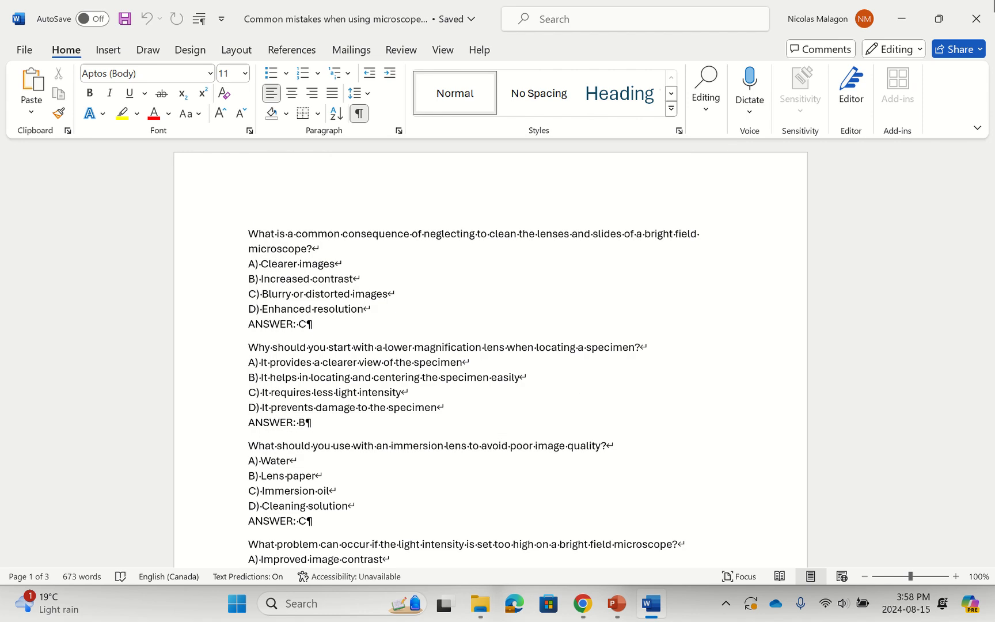
pyautogui.click(976, 18)
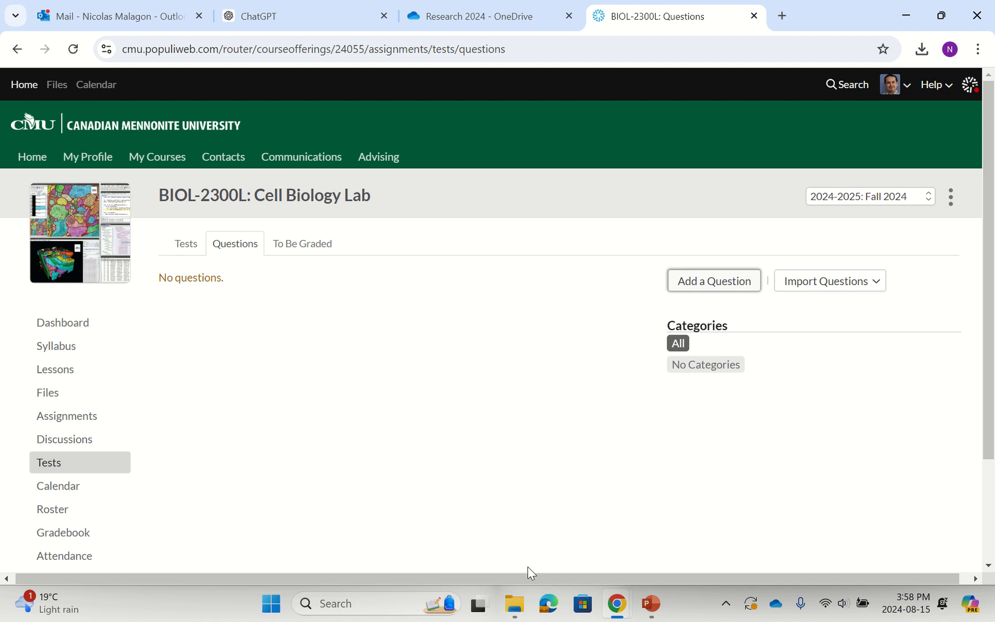
# Open "Common mistakes when using microscope quiz" from the Downloads folder in Notepad and dismiss the autosave notice.
pyautogui.click(515, 613)
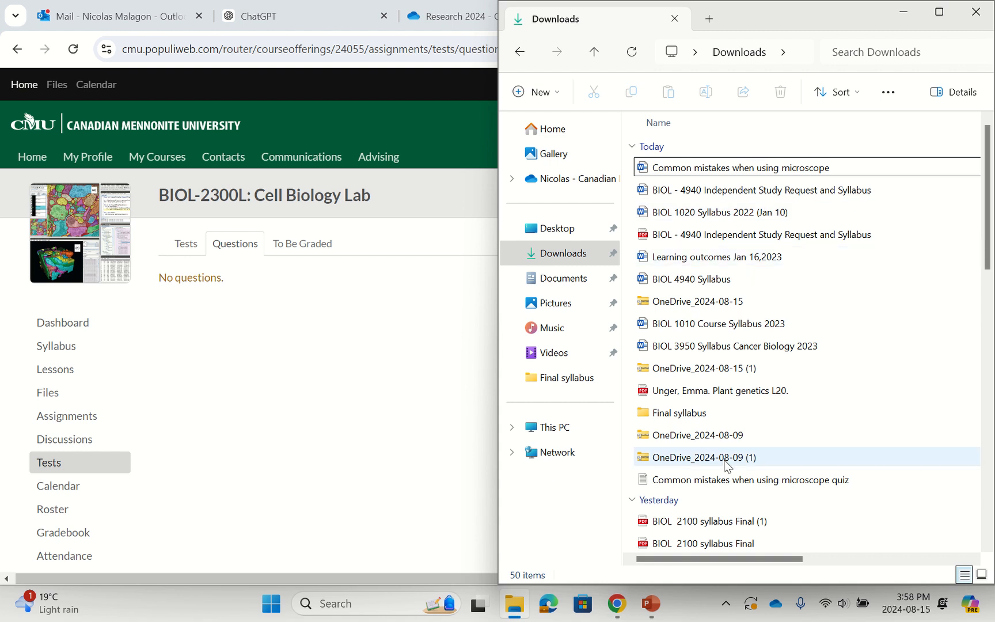
pyautogui.doubleClick(722, 480)
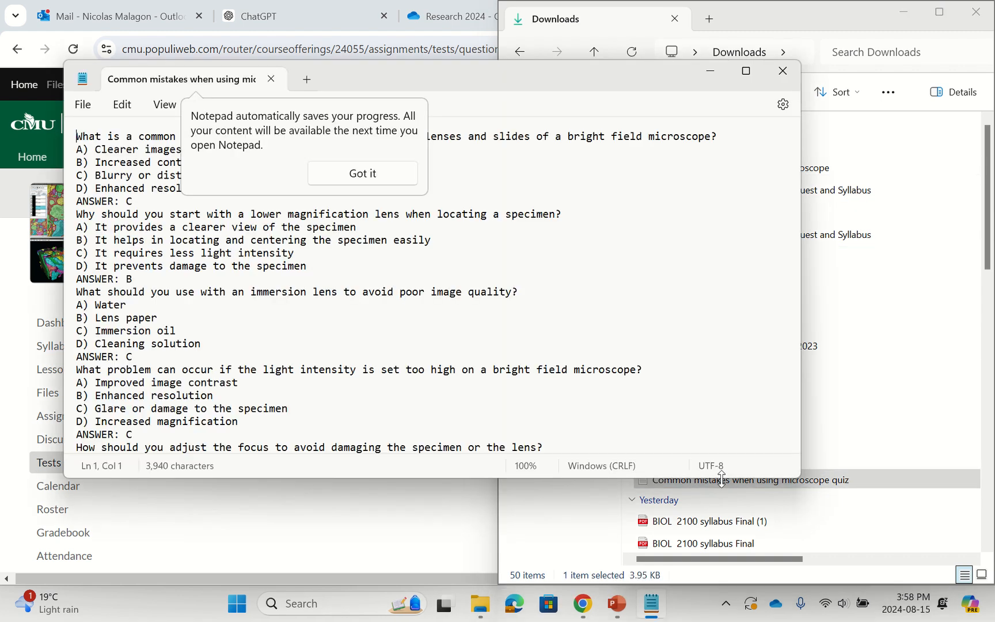
pyautogui.click(378, 180)
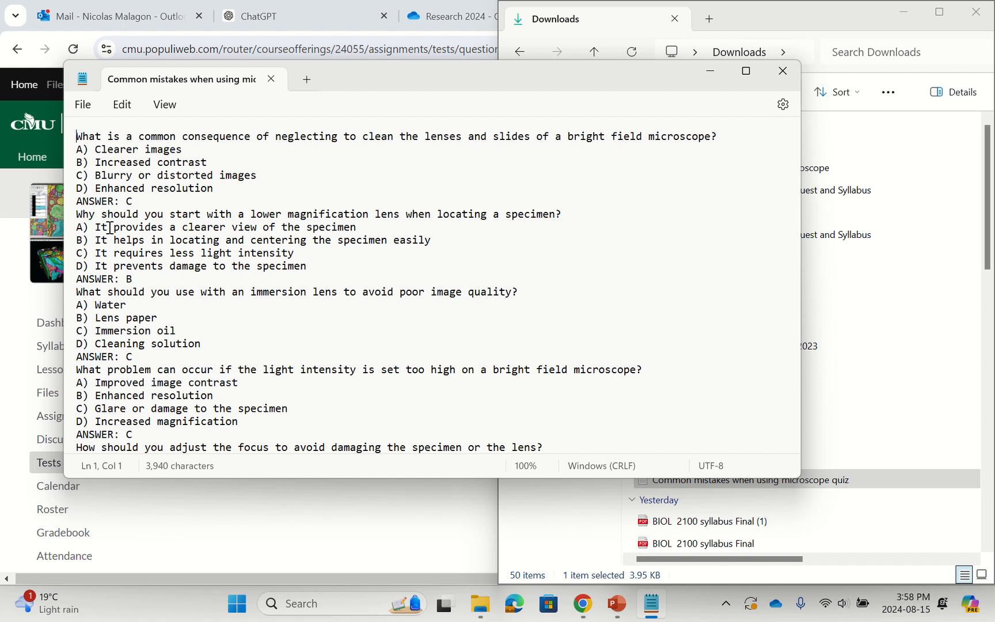
pyautogui.click(97, 201)
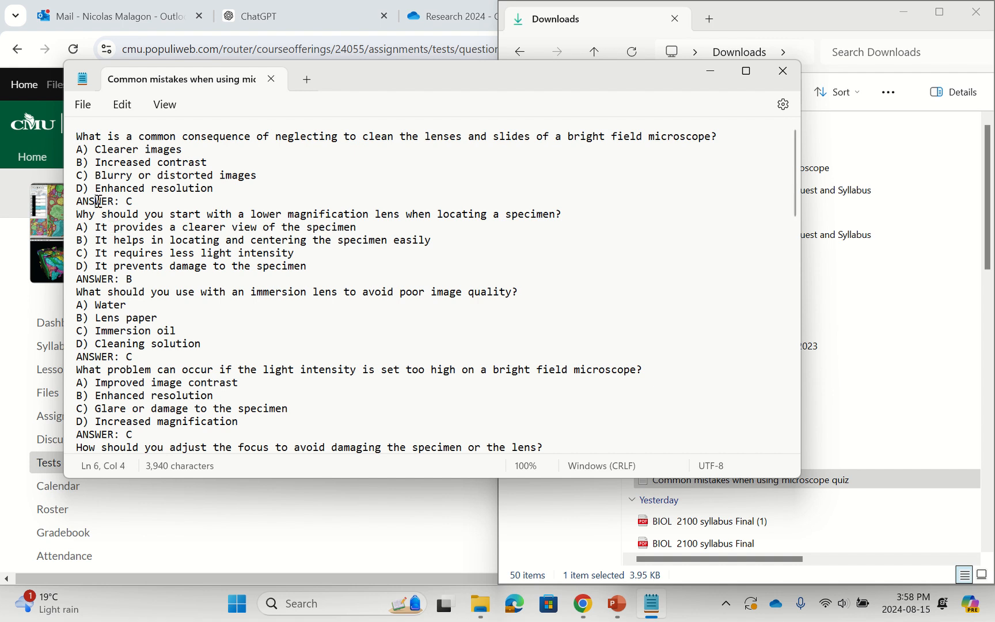
pyautogui.moveTo(446, 11)
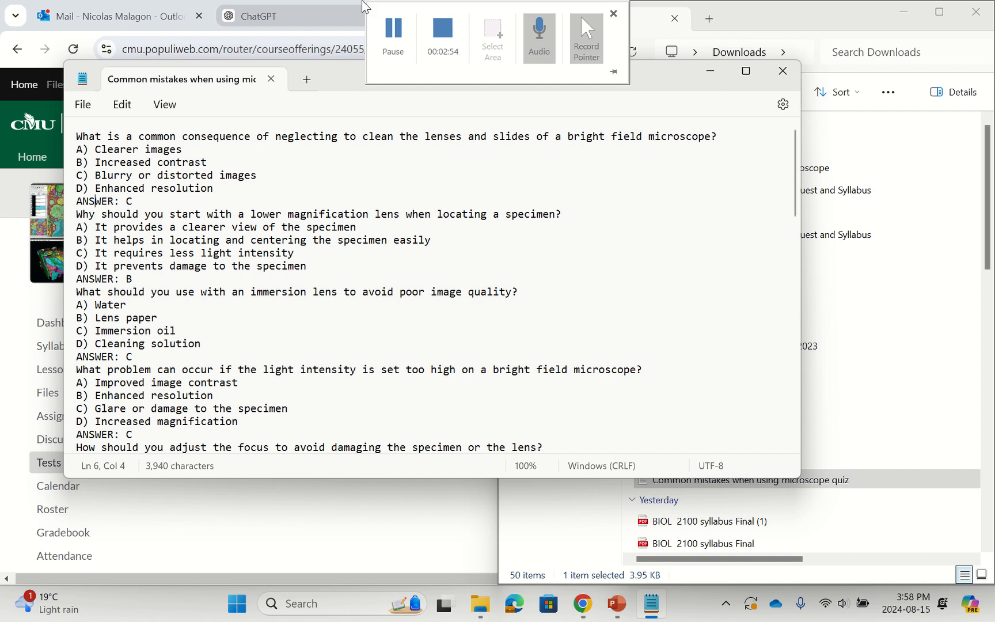
pyautogui.click(395, 35)
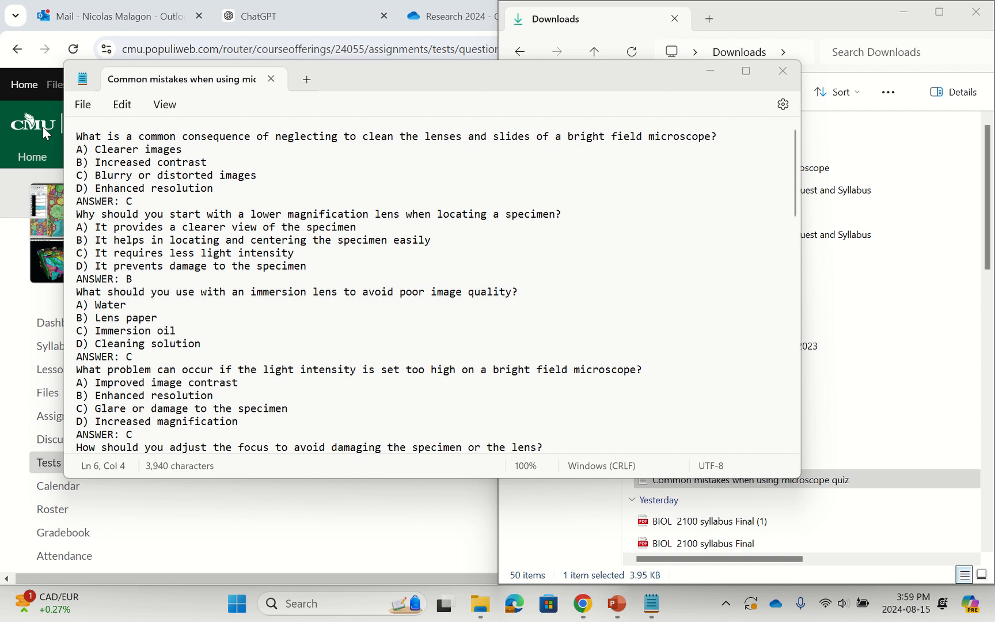
# Select the entire quiz text in Notepad and minimize its window.
pyautogui.click(102, 149)
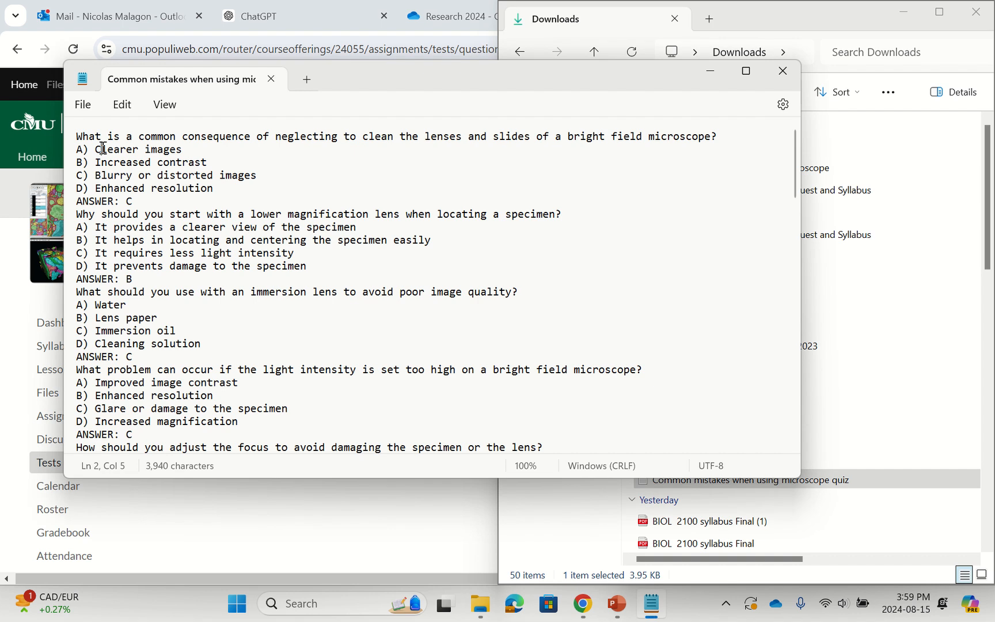
pyautogui.hotkey('ctrl', 'a')
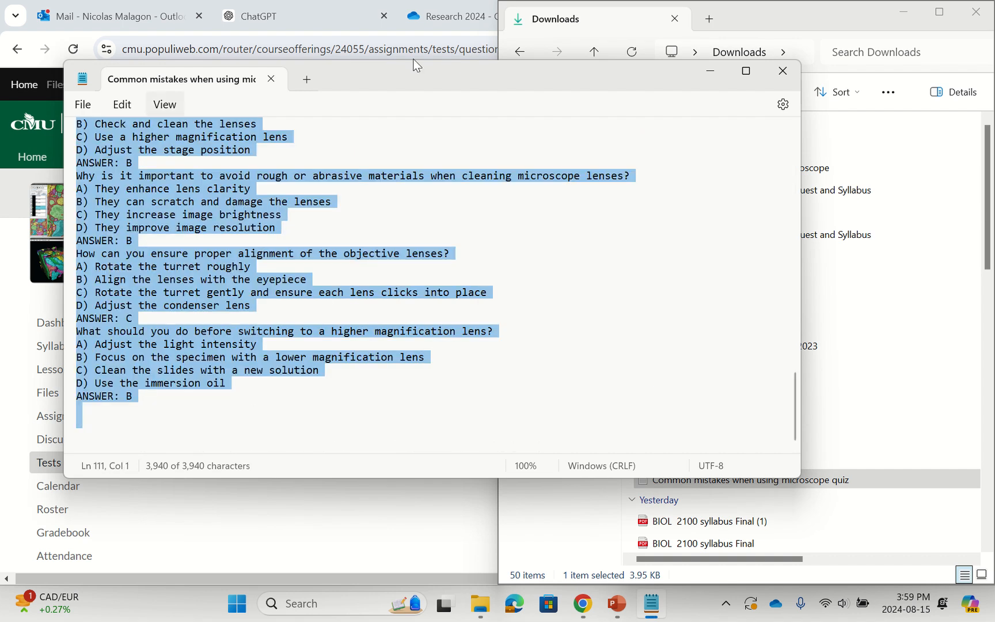
pyautogui.click(709, 72)
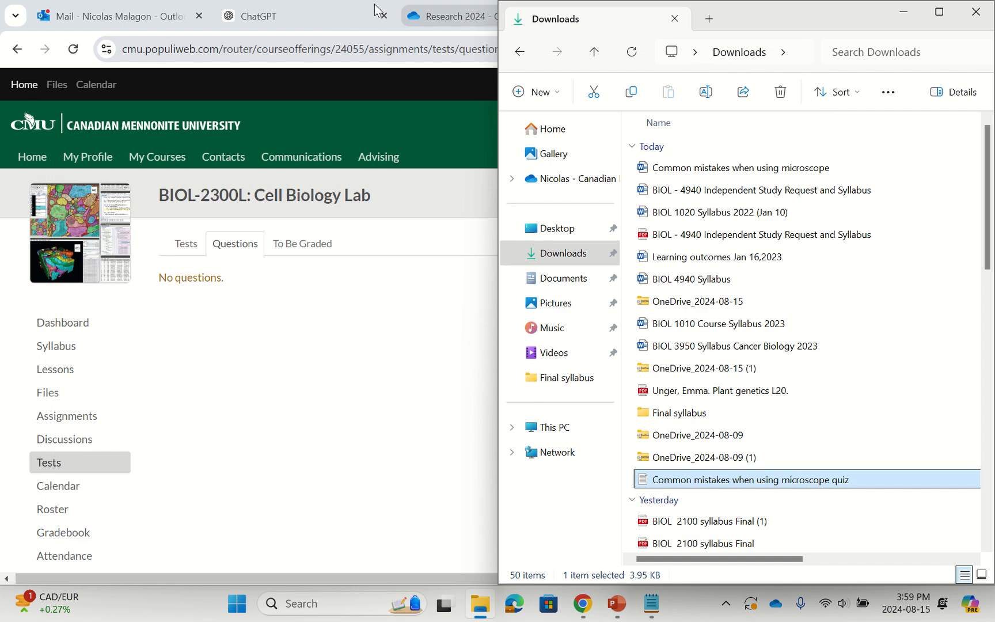
# Review the ChatGPT conversation back to the prompt that adds "none of these options", and return to the quiz's last answer line in Notepad.
pyautogui.click(295, 13)
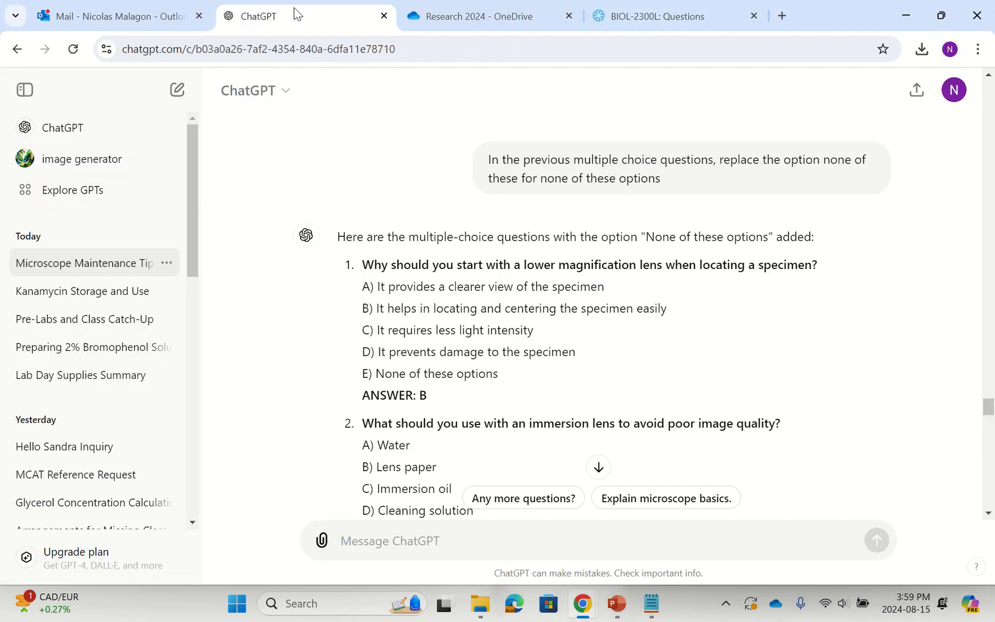
pyautogui.scroll(15, 316, 187)
pyautogui.scroll(20, 315, 186)
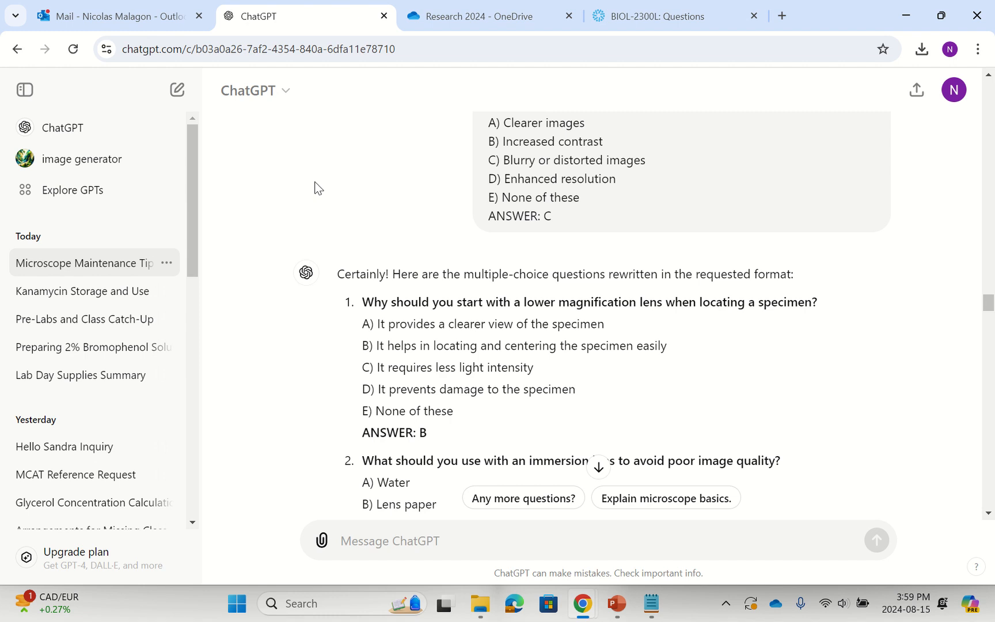
pyautogui.scroll(20, 316, 187)
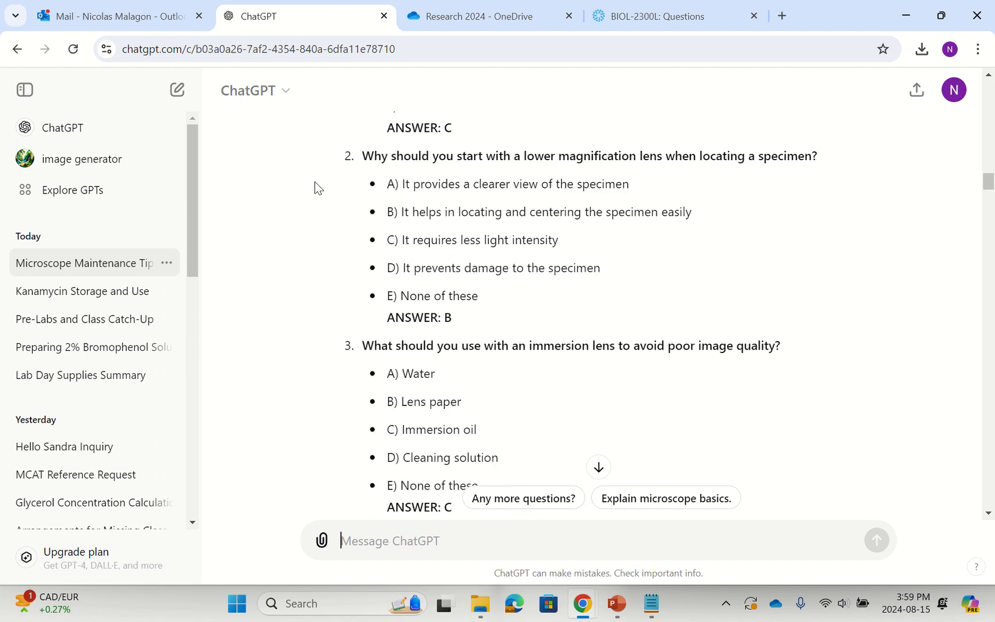
pyautogui.scroll(3, 315, 186)
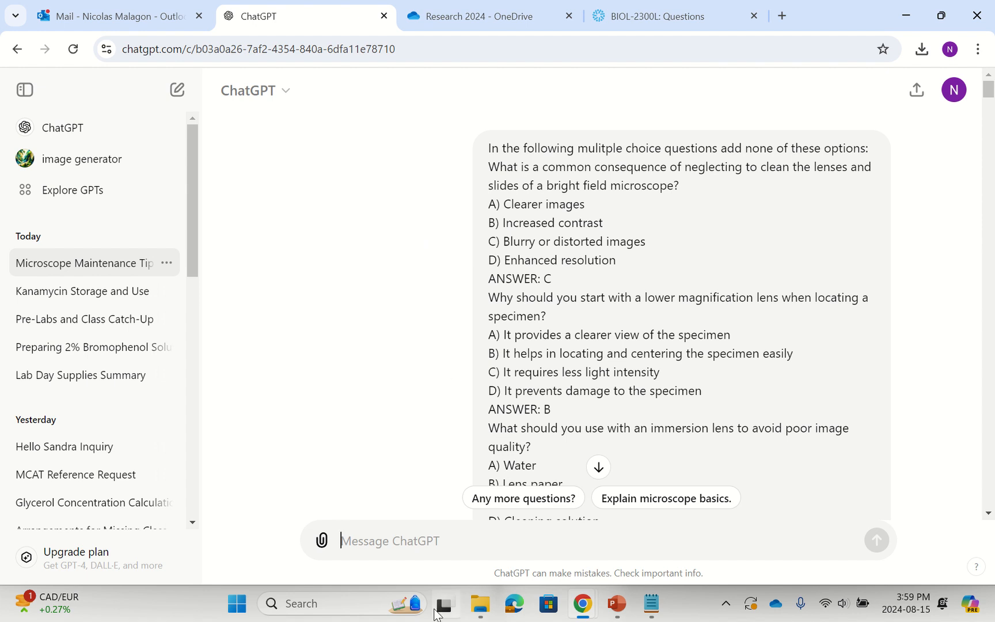
pyautogui.click(652, 603)
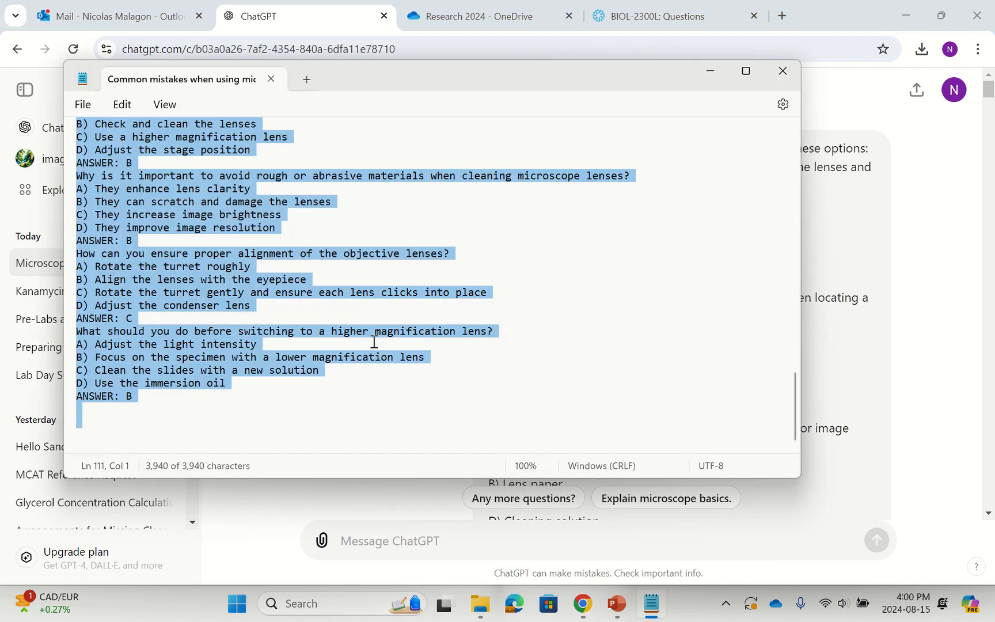
pyautogui.click(168, 392)
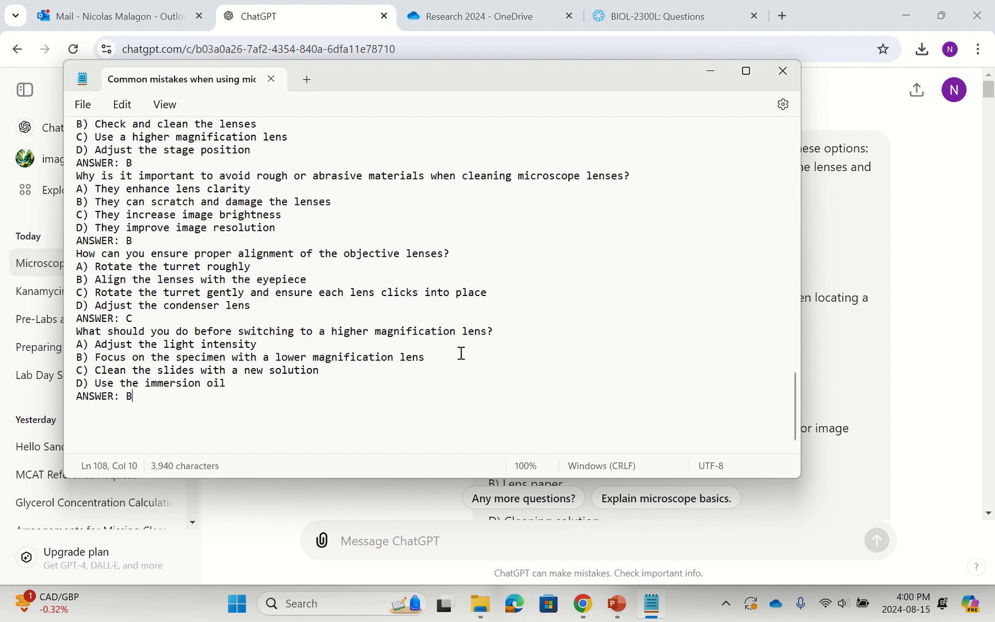
# Return to ChatGPT and review the answer that adds "None of these" to the questions, through to the following rewrite prompt.
pyautogui.click(919, 266)
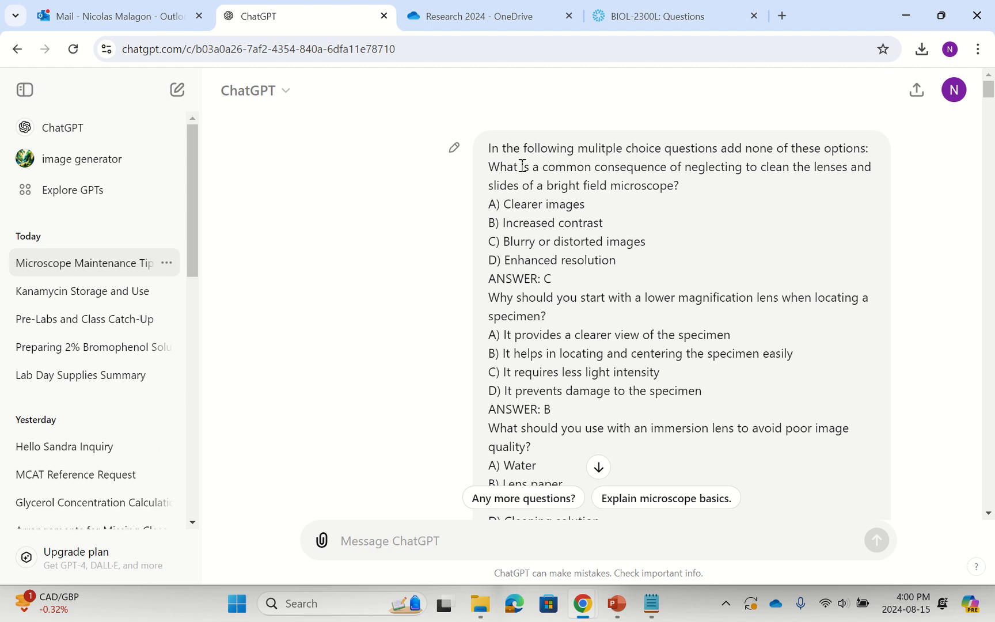
pyautogui.scroll(-10, 698, 326)
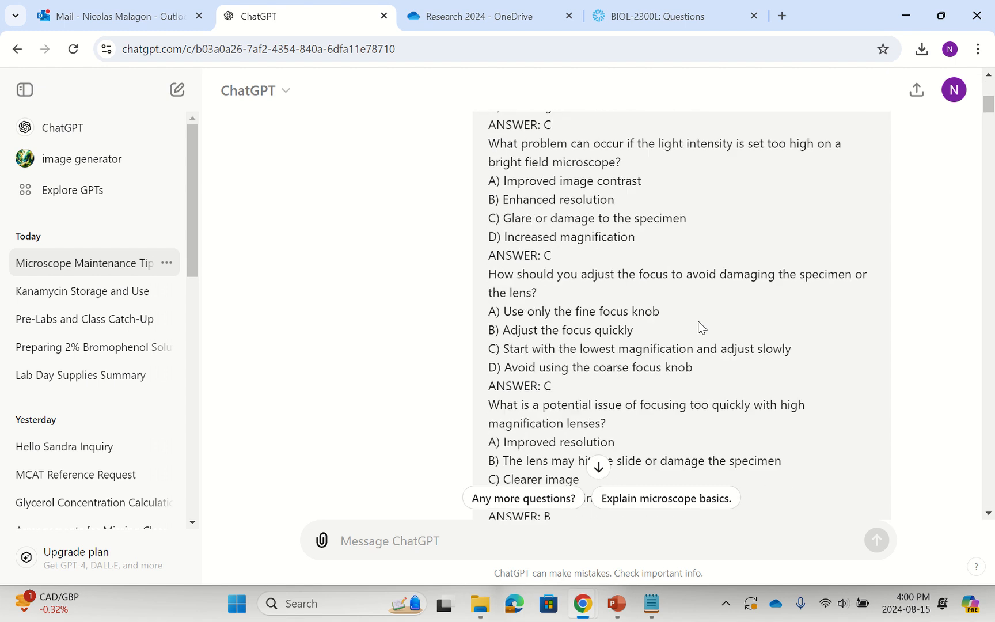
pyautogui.scroll(-15, 698, 326)
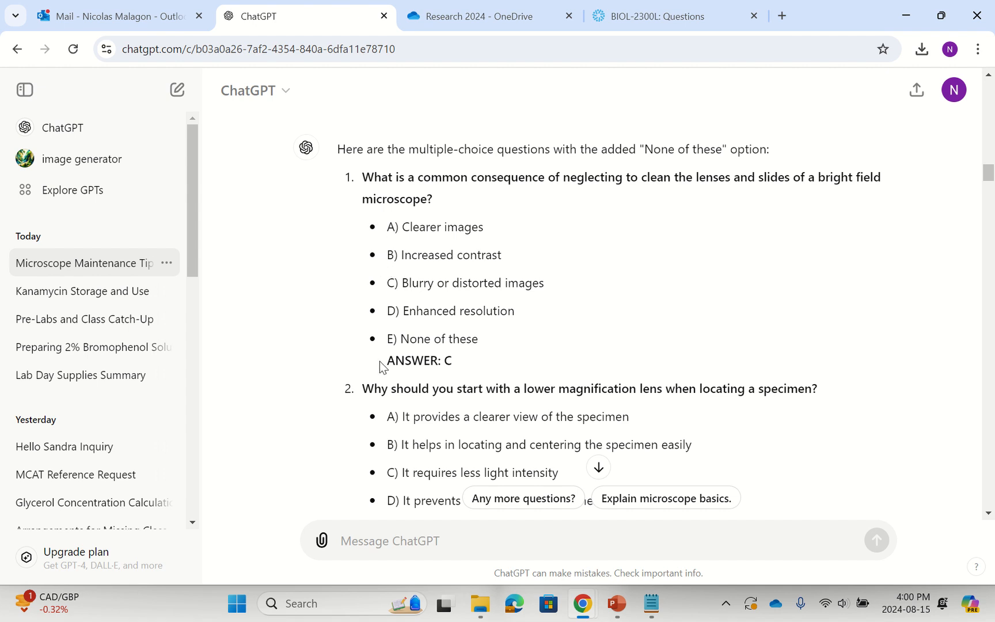
pyautogui.scroll(-8, 379, 361)
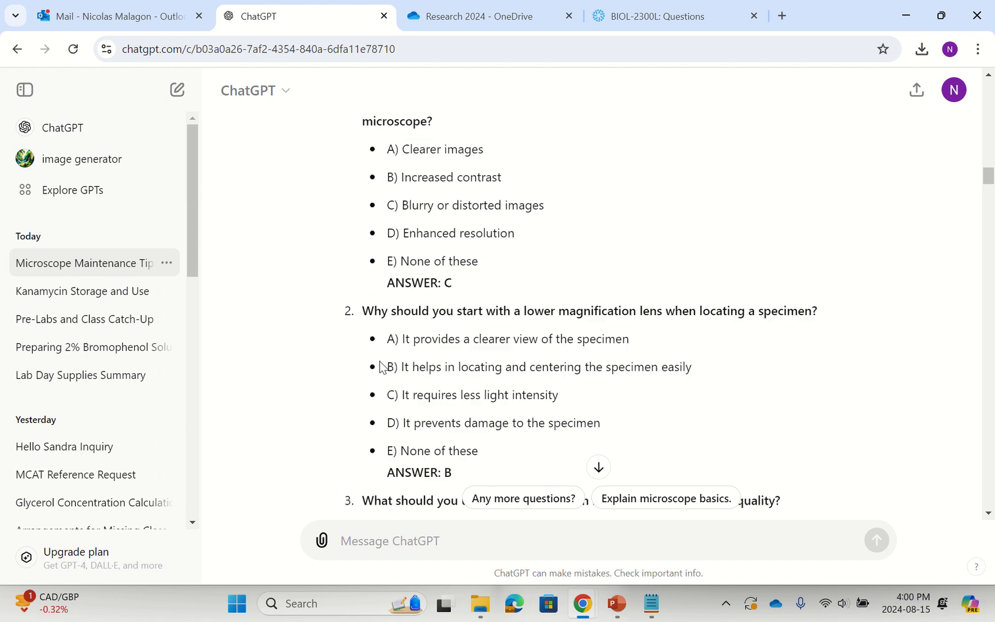
pyautogui.scroll(-10, 380, 366)
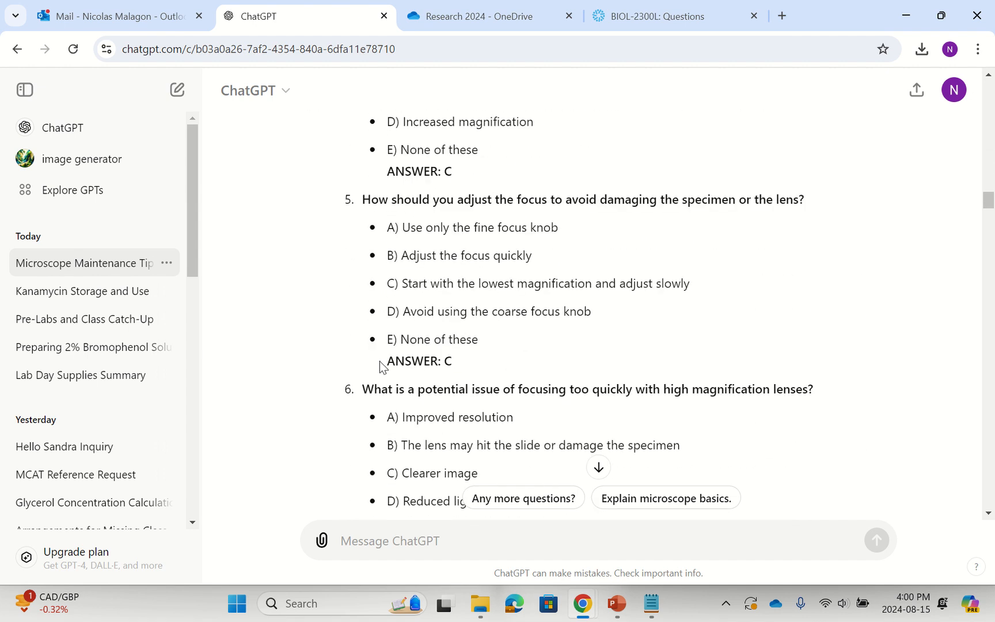
pyautogui.scroll(-10, 380, 360)
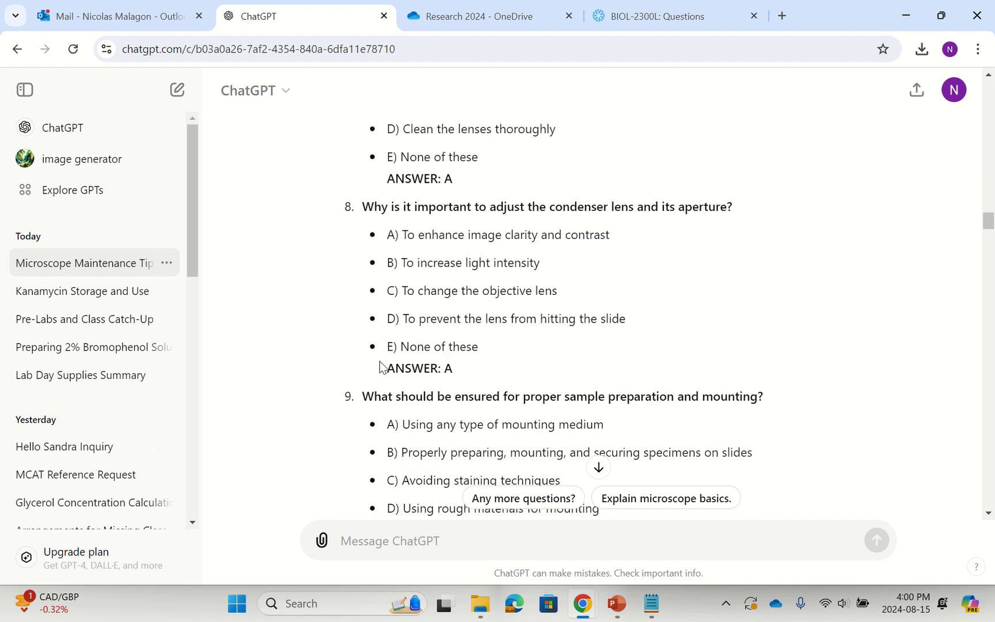
pyautogui.scroll(-20, 380, 367)
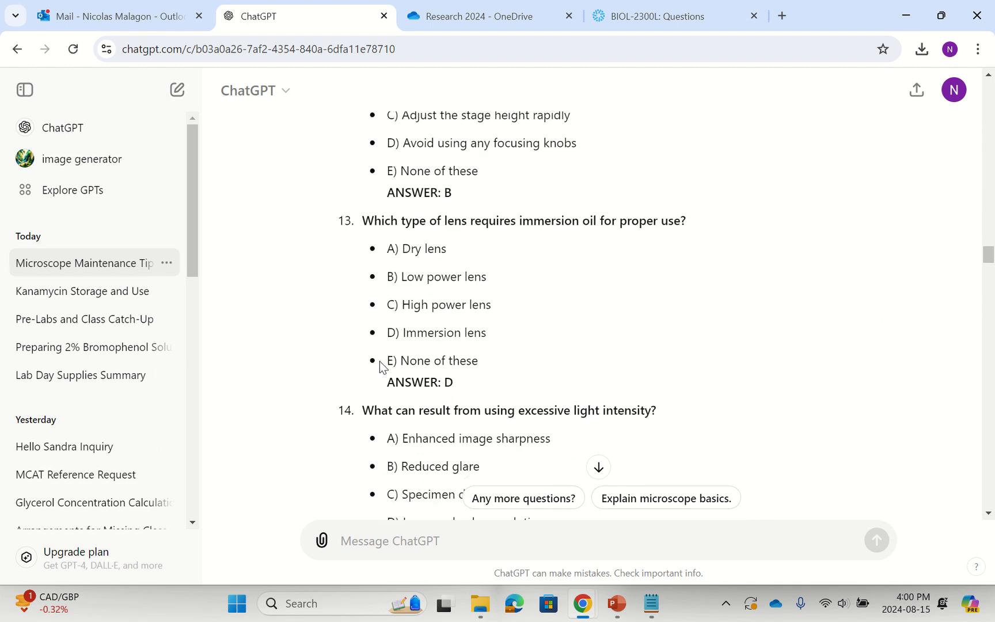
pyautogui.scroll(-4, 380, 363)
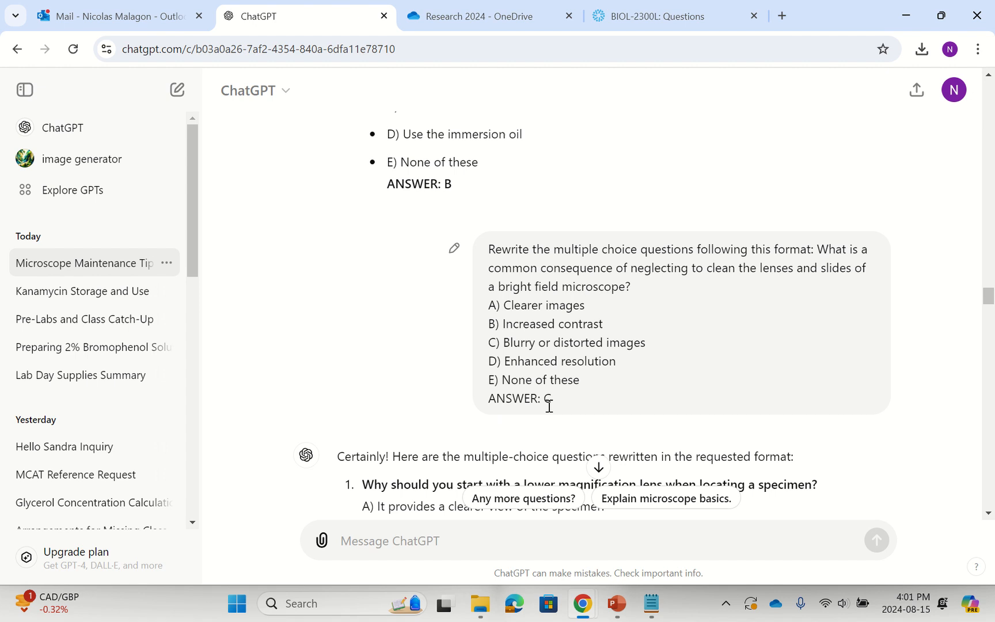
# Examine the prompt giving the question format with the ANSWER line, and the prompt and answer replacing "none of these" with "none of these options".
pyautogui.moveTo(530, 402); pyautogui.dragTo(484, 405)
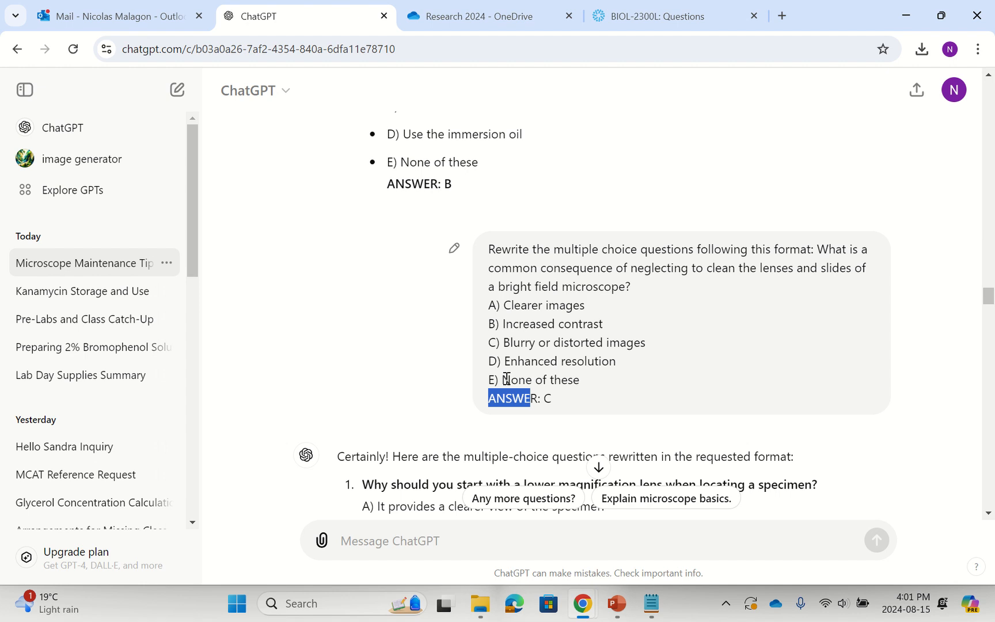
pyautogui.scroll(-3, 507, 379)
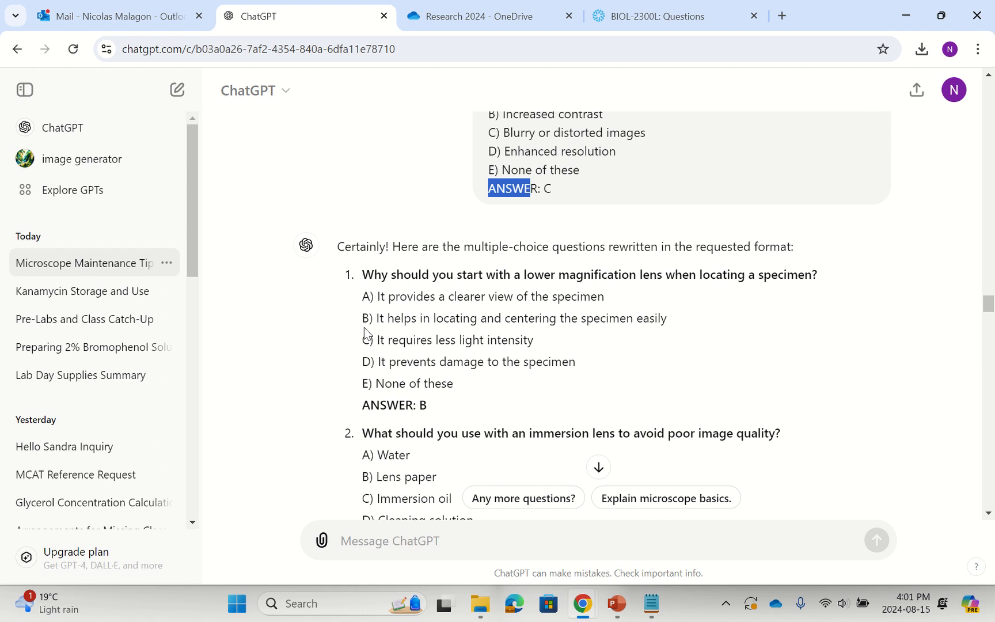
pyautogui.scroll(3, 379, 302)
pyautogui.scroll(2, 379, 302)
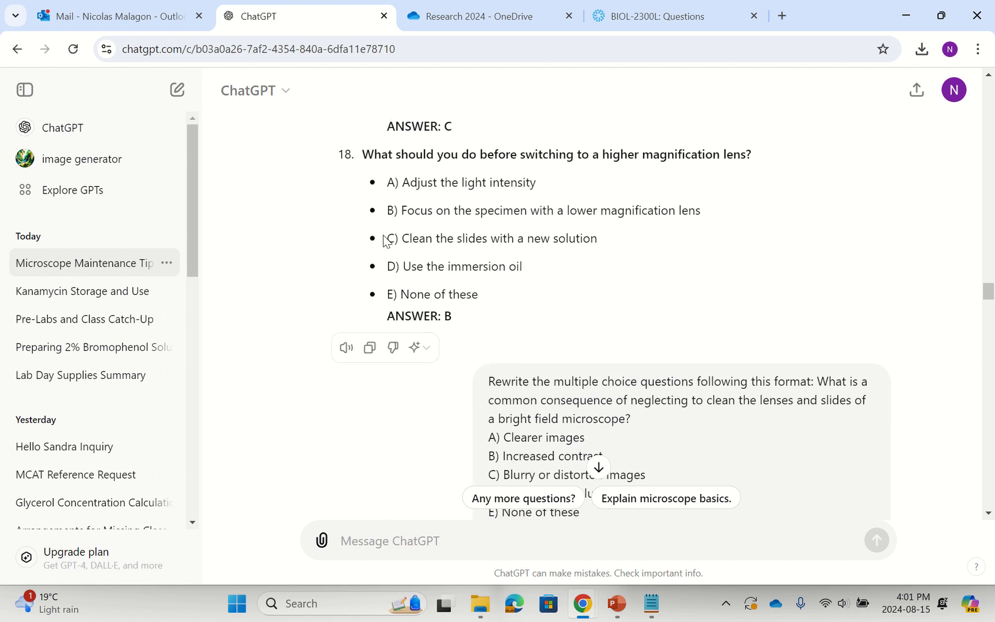
pyautogui.scroll(-15, 381, 243)
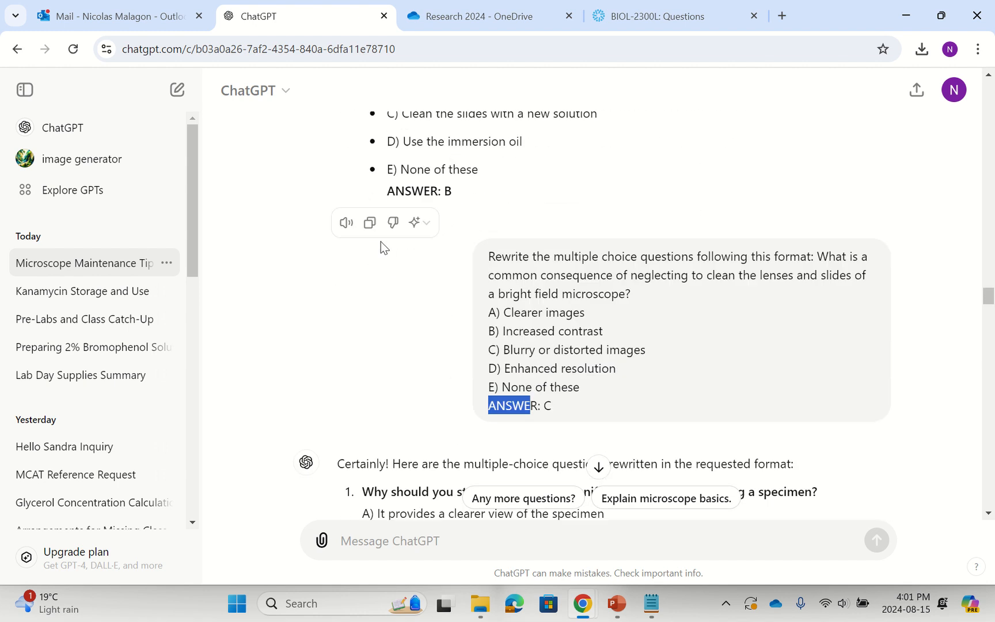
pyautogui.scroll(-20, 381, 241)
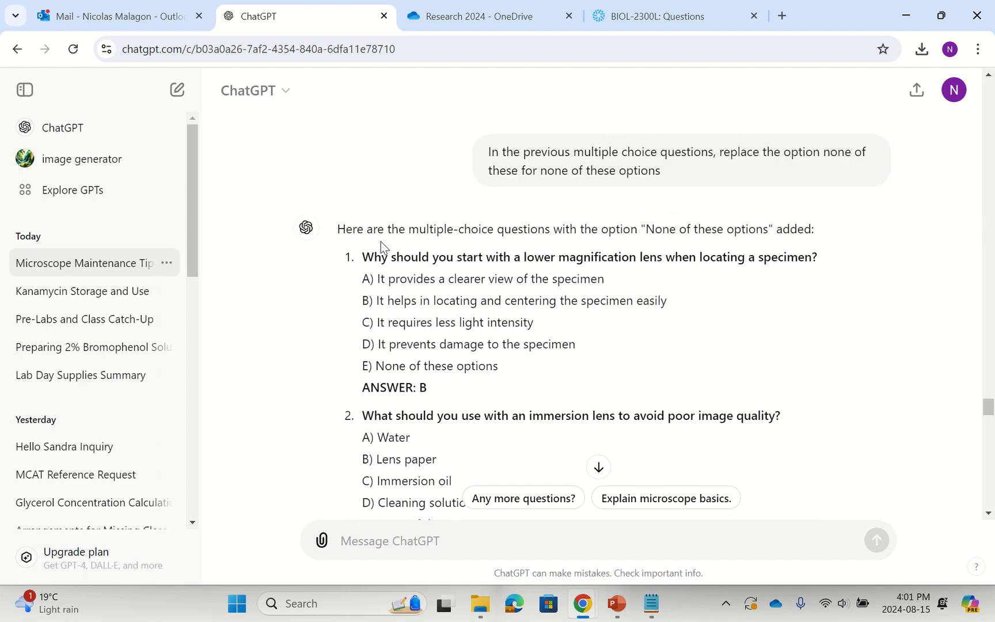
pyautogui.scroll(2, 381, 240)
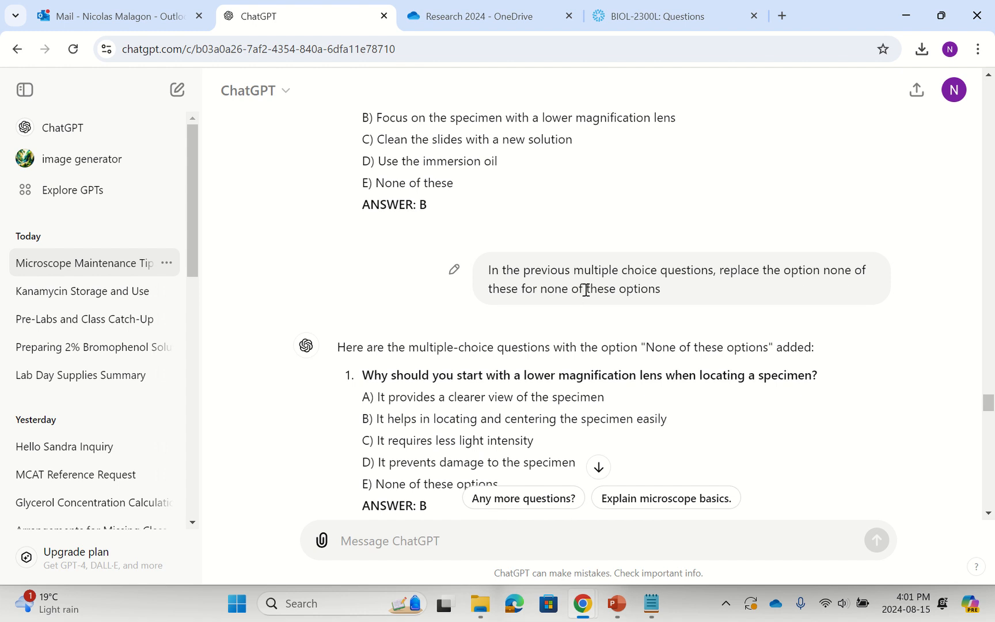
pyautogui.scroll(-3, 545, 371)
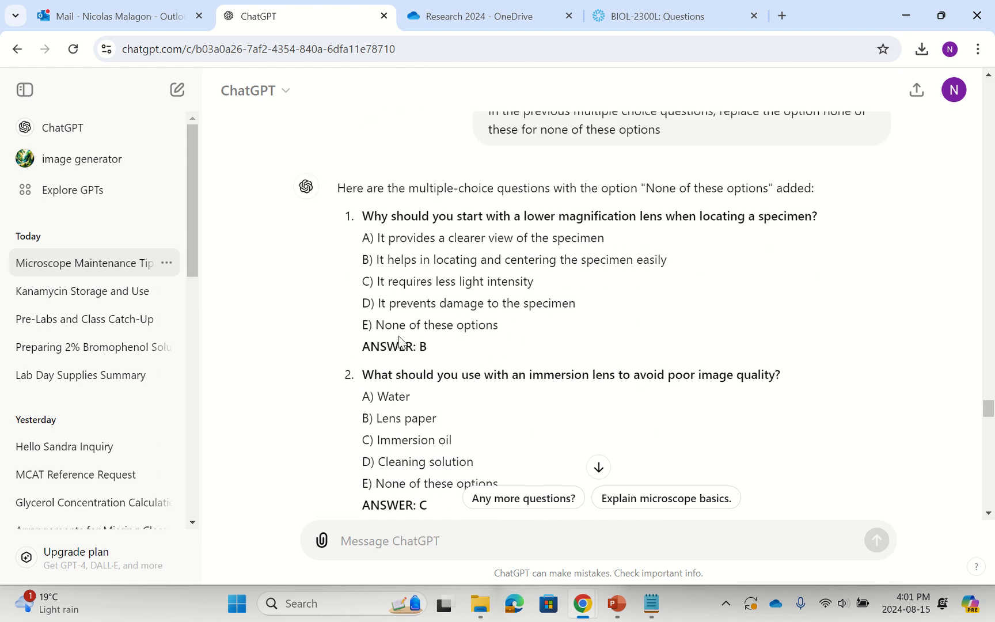
pyautogui.scroll(-2, 429, 276)
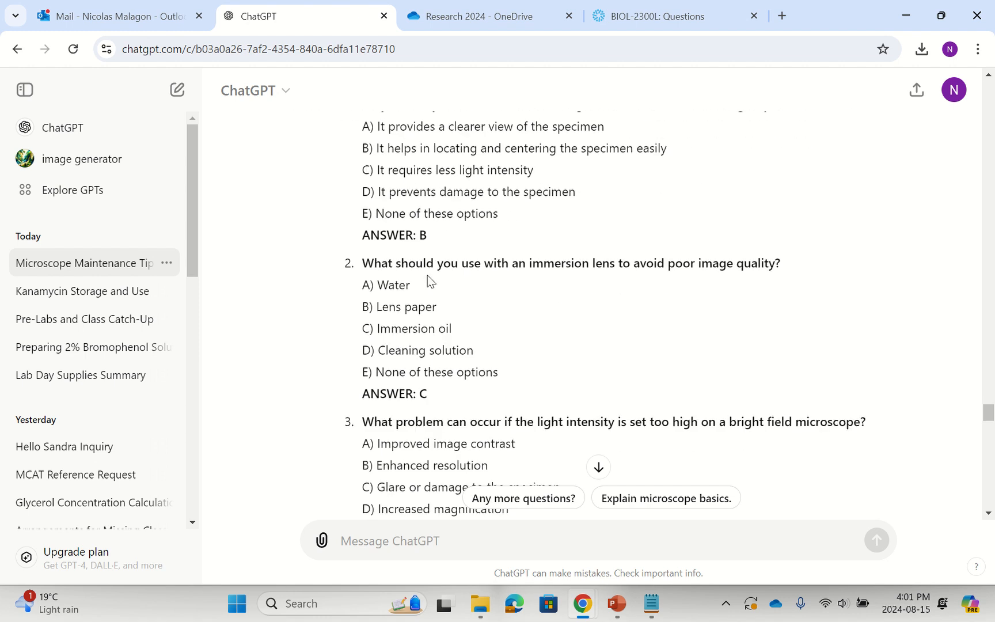
pyautogui.scroll(-1, 488, 386)
pyautogui.scroll(-1, 487, 385)
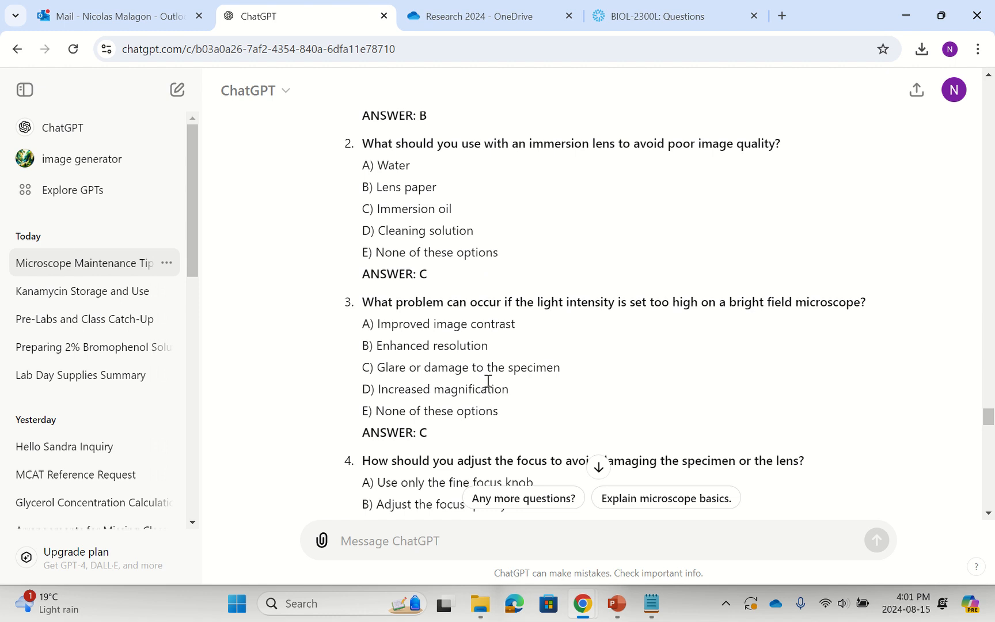
pyautogui.scroll(-2, 488, 381)
pyautogui.scroll(7, 488, 381)
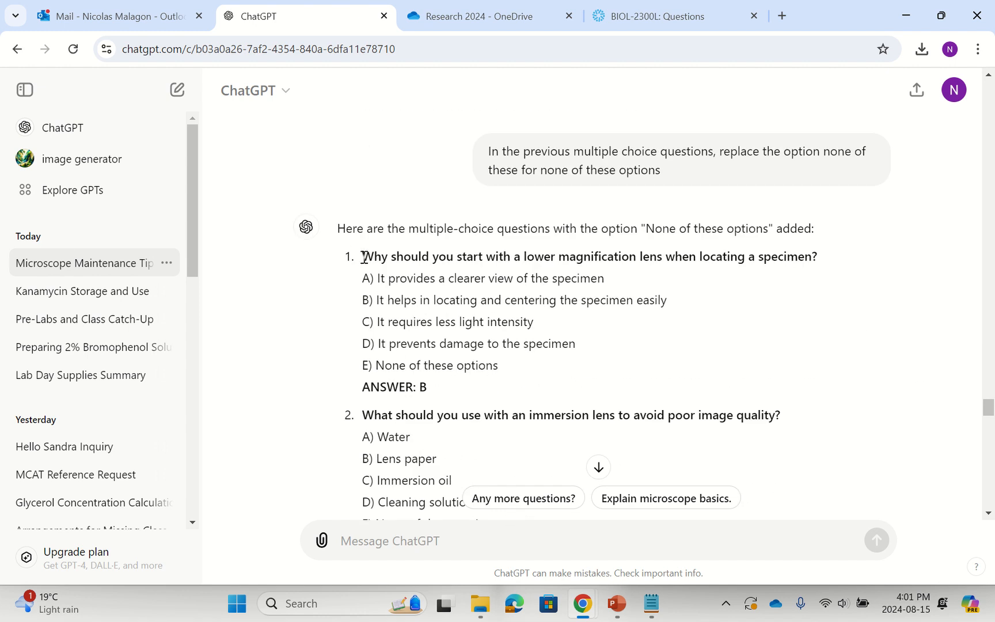
# Copy all the questions from ChatGPT's "None of these options" answer and replace the entire quiz text in Notepad with them.
pyautogui.moveTo(364, 257); pyautogui.dragTo(456, 396)
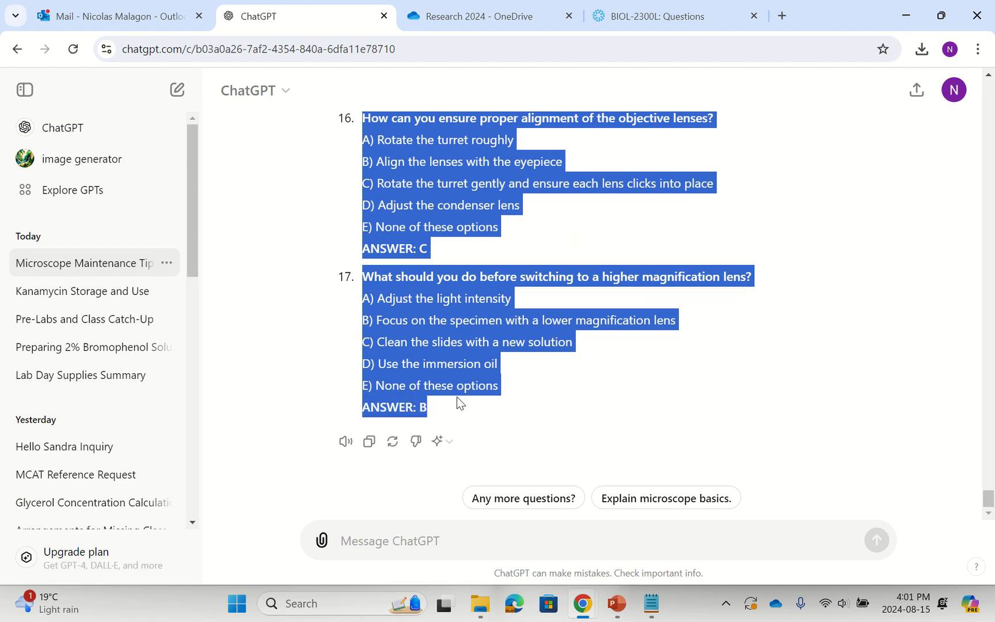
pyautogui.click(369, 442)
pyautogui.click(651, 602)
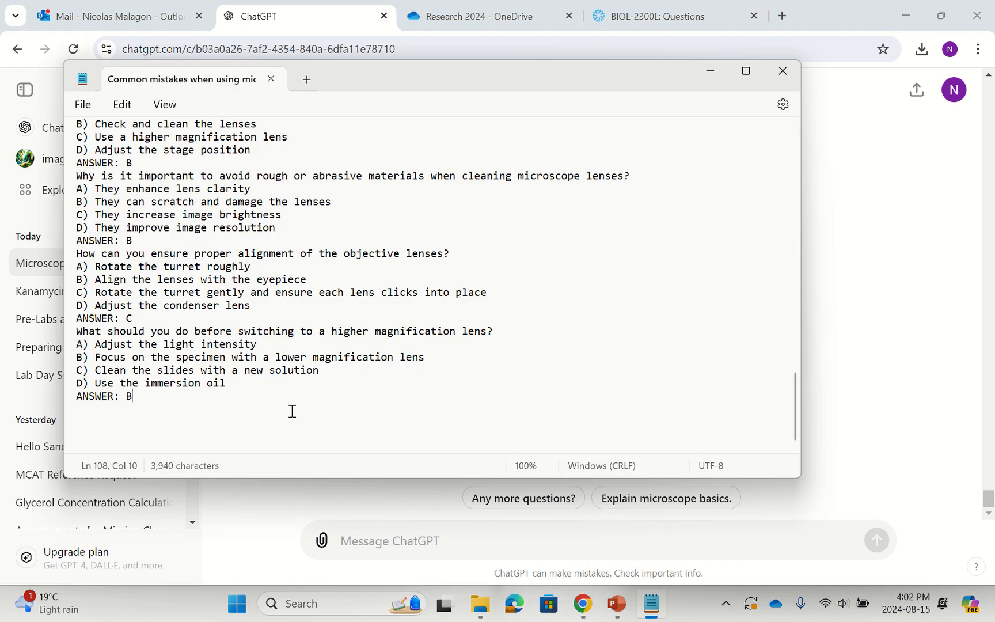
pyautogui.hotkey('ctrl', 'a')
pyautogui.hotkey('ctrl', 'v')
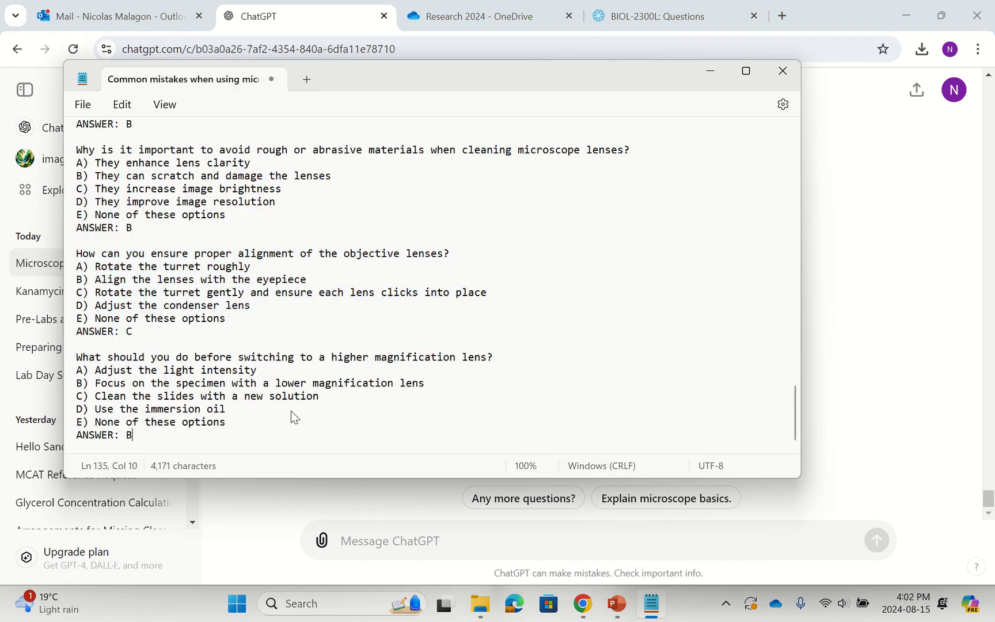
# Delete the blank lines above the last four questions, from the one on switching to higher magnification up to the blurry specimen one.
pyautogui.click(95, 347)
pyautogui.press('Delete')
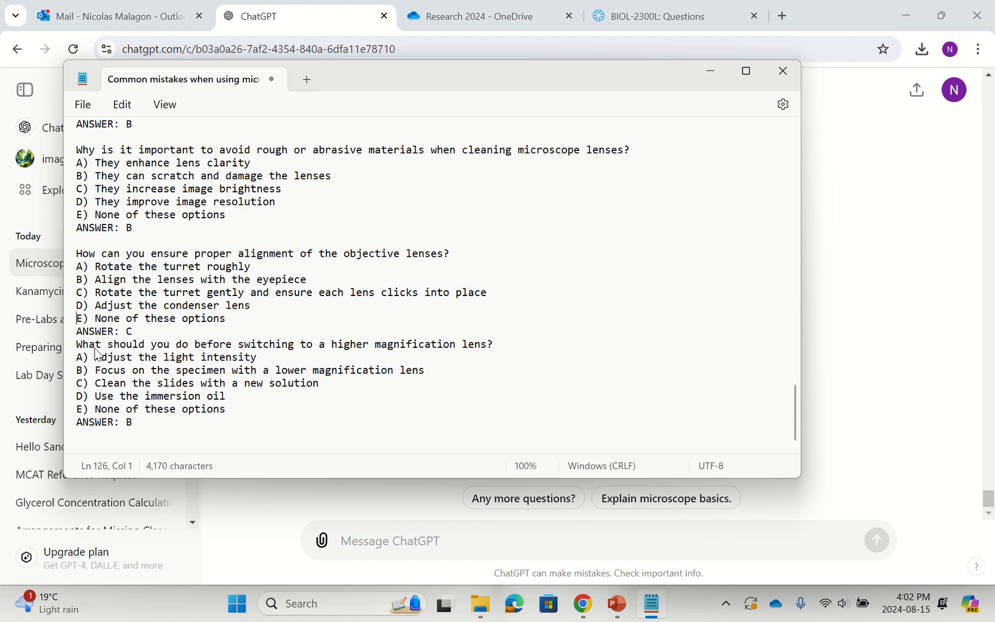
pyautogui.press('Up')
pyautogui.press('Up')
pyautogui.press('BackSpace')
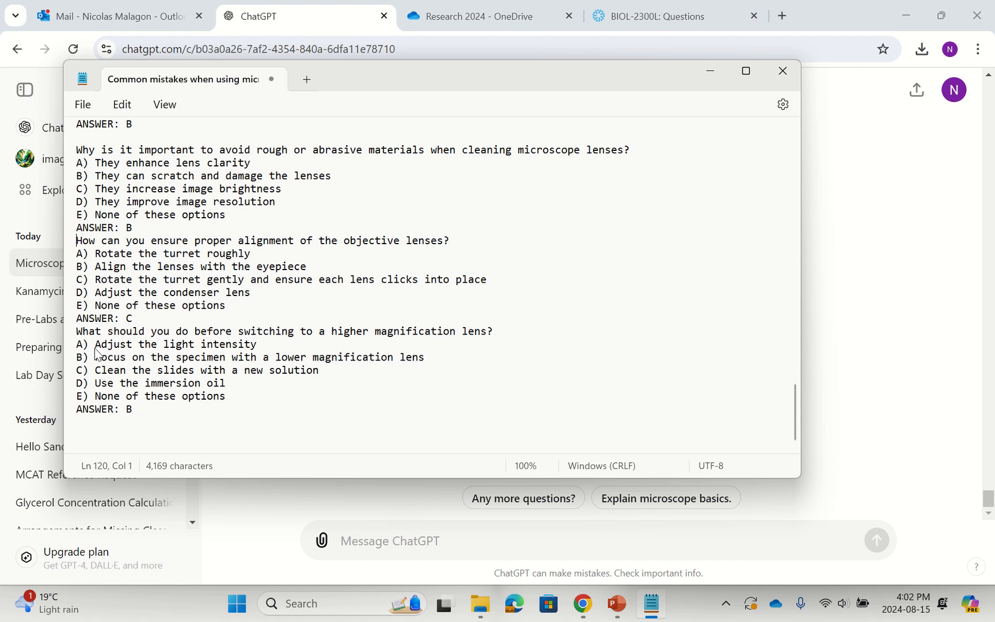
pyautogui.press('Up')
pyautogui.press('Up')
pyautogui.press('Up')
pyautogui.press('Up')
pyautogui.press('Up')
pyautogui.press('Up')
pyautogui.press('Up')
pyautogui.press('Up')
pyautogui.press('Delete')
pyautogui.press('Up')
pyautogui.press('Up')
pyautogui.press('Up')
pyautogui.press('Up')
pyautogui.press('Up')
pyautogui.press('Up')
pyautogui.press('Up')
pyautogui.press('Up')
pyautogui.press('Up')
pyautogui.press('Up')
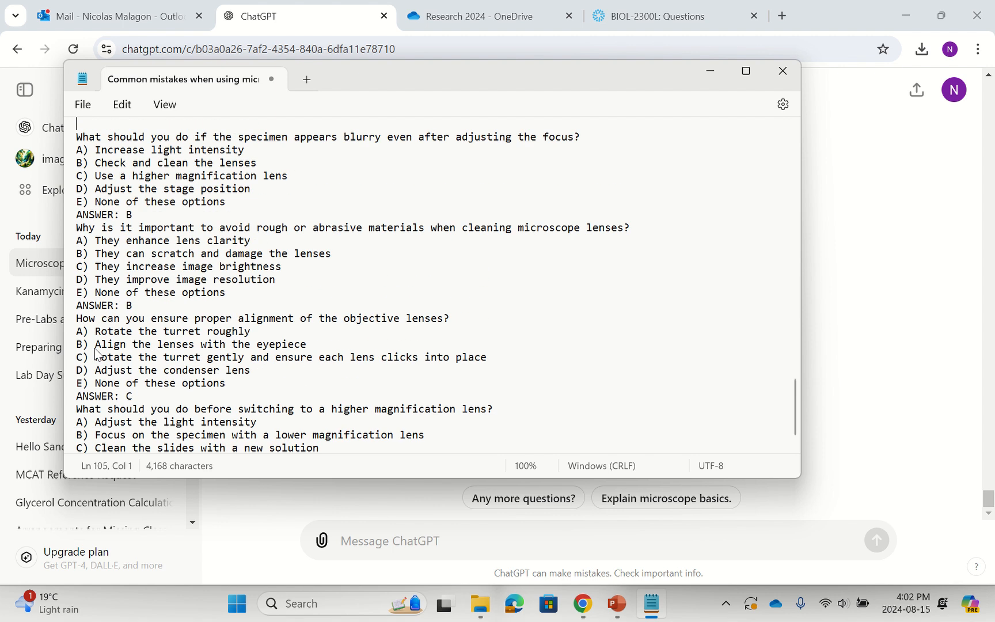
pyautogui.press('Down')
pyautogui.press('Delete')
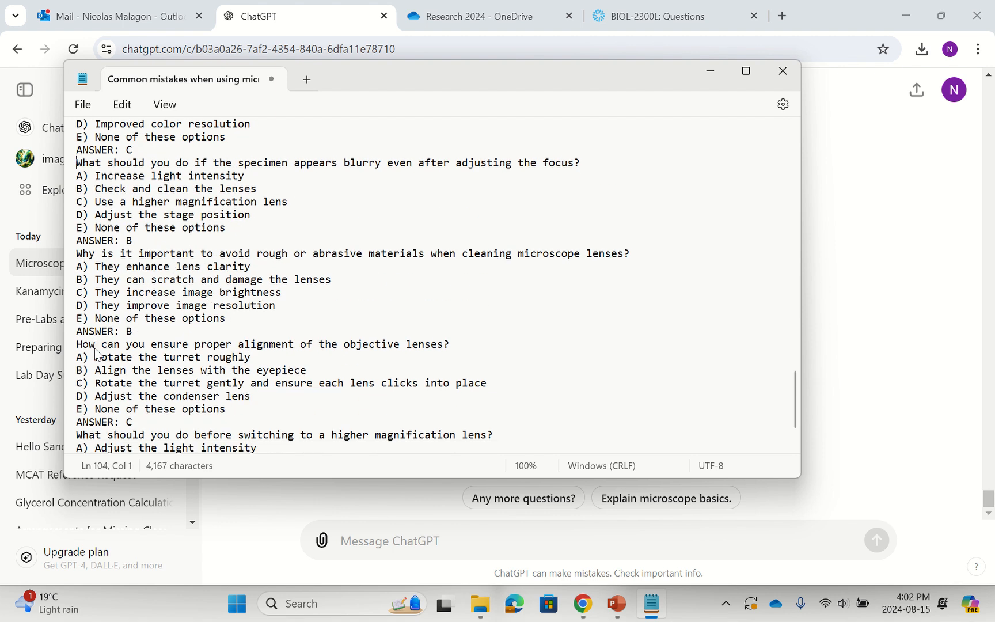
# Remove the blank lines above the questions on excessive light intensity, the lens requiring immersion oil, and avoiding lens damage while focusing.
pyautogui.press('Up')
pyautogui.press('Up')
pyautogui.press('Up')
pyautogui.press('Up')
pyautogui.press('Up')
pyautogui.press('Up')
pyautogui.press('Up')
pyautogui.press('Up')
pyautogui.press('Up')
pyautogui.press('Up')
pyautogui.press('Up')
pyautogui.press('Up')
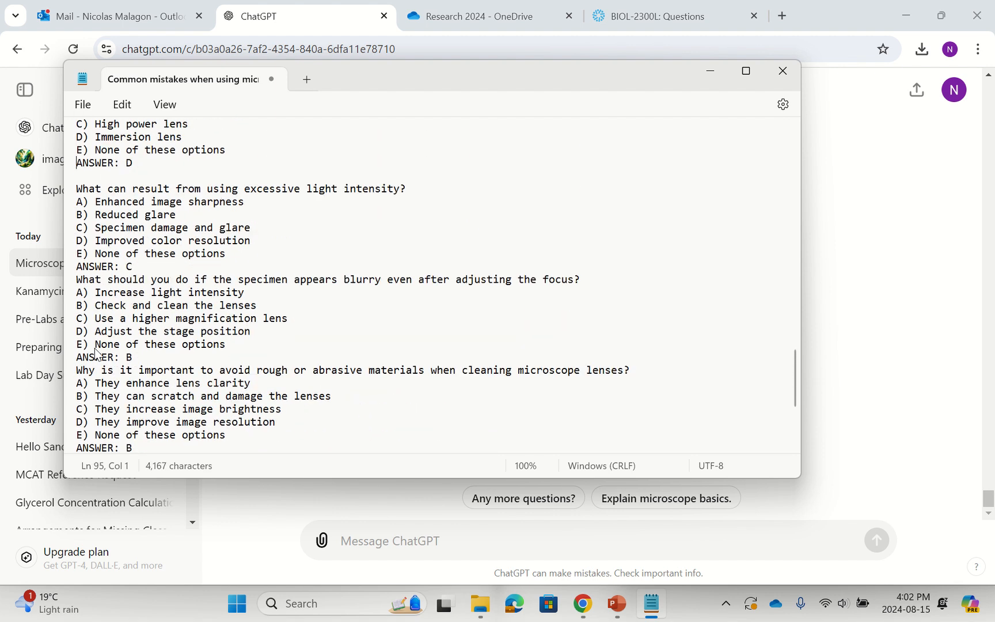
pyautogui.press('Delete')
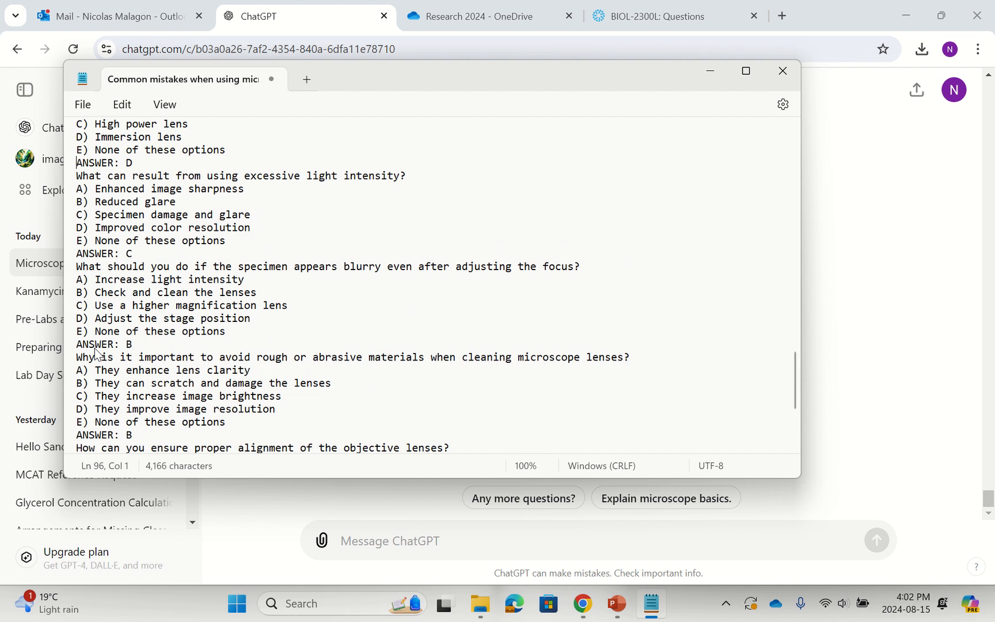
pyautogui.press('Up')
pyautogui.press('Up')
pyautogui.press('Up')
pyautogui.press('Up')
pyautogui.press('Up')
pyautogui.press('Up')
pyautogui.press('Up')
pyautogui.press('Up')
pyautogui.press('Up')
pyautogui.press('Up')
pyautogui.press('Up')
pyautogui.press('Up')
pyautogui.press('Up')
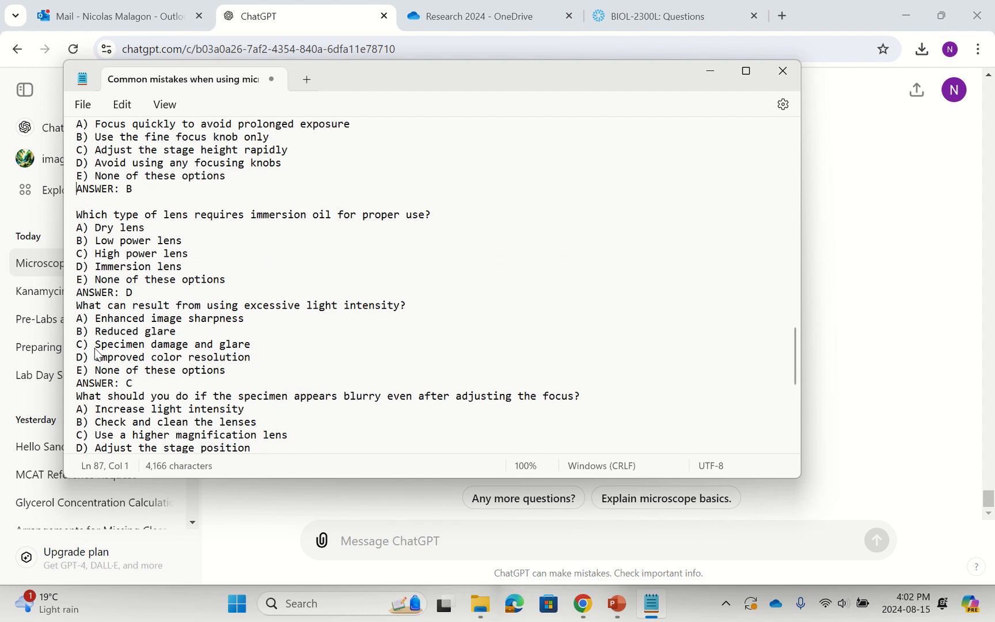
pyautogui.press('Delete')
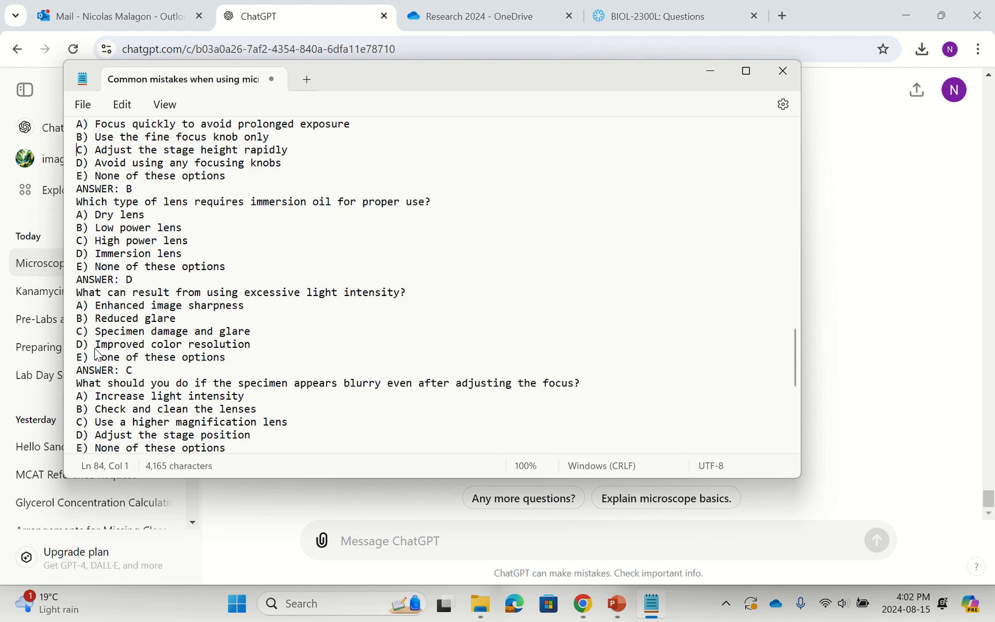
pyautogui.press('Up')
pyautogui.press('Up')
pyautogui.press('Up')
pyautogui.press('Up')
pyautogui.press('Up')
pyautogui.press('Up')
pyautogui.press('Up')
pyautogui.press('Up')
pyautogui.press('Delete')
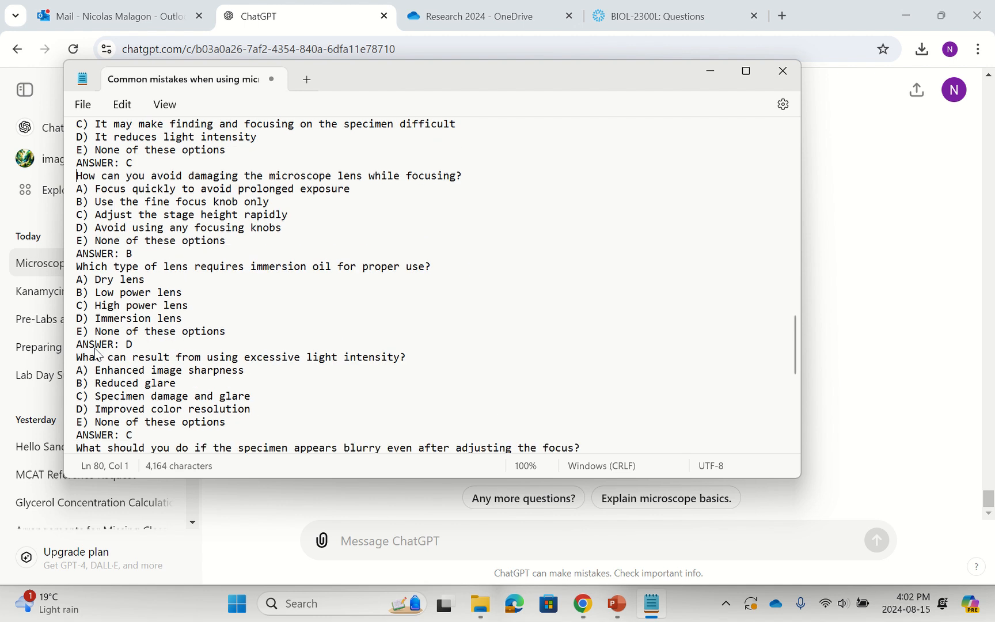
# Remove the blank lines above the questions on starting with the highest magnification lens, whom to ask for help, and proper sample preparation.
pyautogui.press('Up')
pyautogui.press('Up')
pyautogui.press('Up')
pyautogui.press('Up')
pyautogui.press('Up')
pyautogui.press('Up')
pyautogui.press('Up')
pyautogui.press('Up')
pyautogui.press('Up')
pyautogui.press('Up')
pyautogui.press('Up')
pyautogui.press('Up')
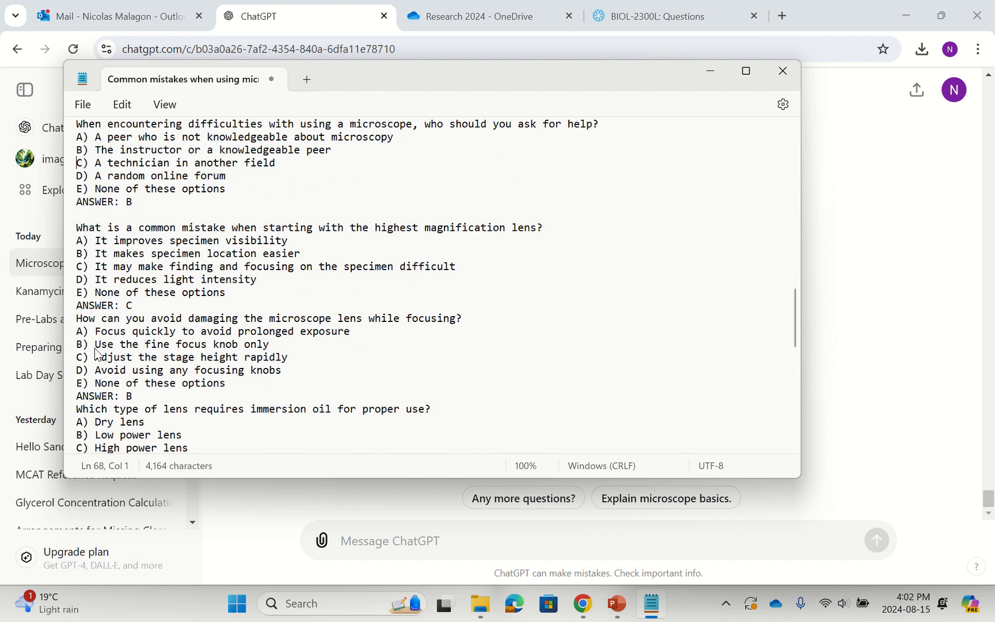
pyautogui.press('Down')
pyautogui.press('Down')
pyautogui.press('Delete')
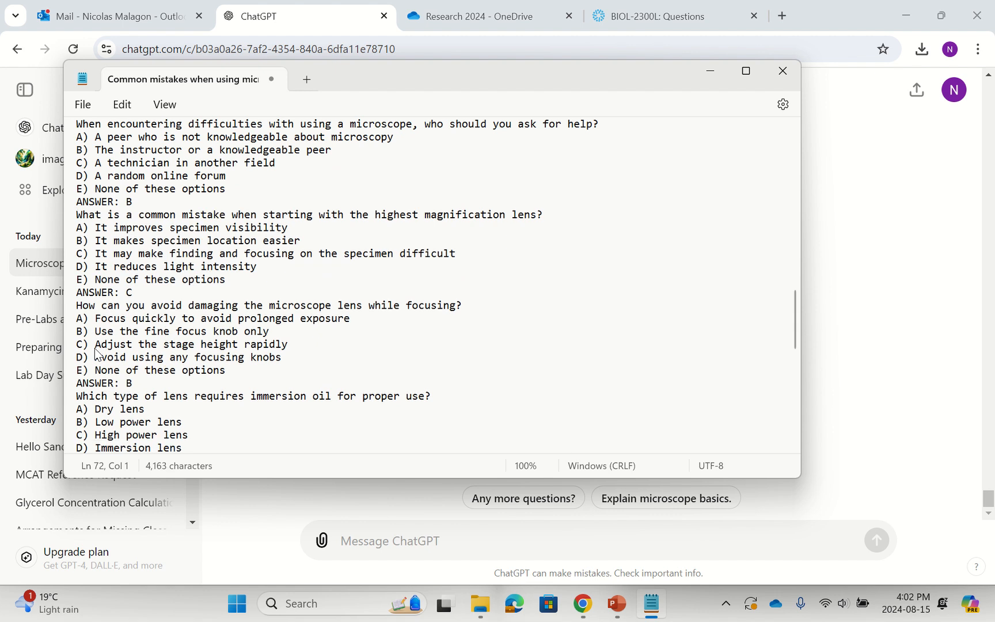
pyautogui.press('Up')
pyautogui.press('Up')
pyautogui.press('Up')
pyautogui.press('Up')
pyautogui.press('Up')
pyautogui.press('Up')
pyautogui.press('Up')
pyautogui.press('Up')
pyautogui.press('Up')
pyautogui.press('Up')
pyautogui.press('Up')
pyautogui.press('Up')
pyautogui.press('Up')
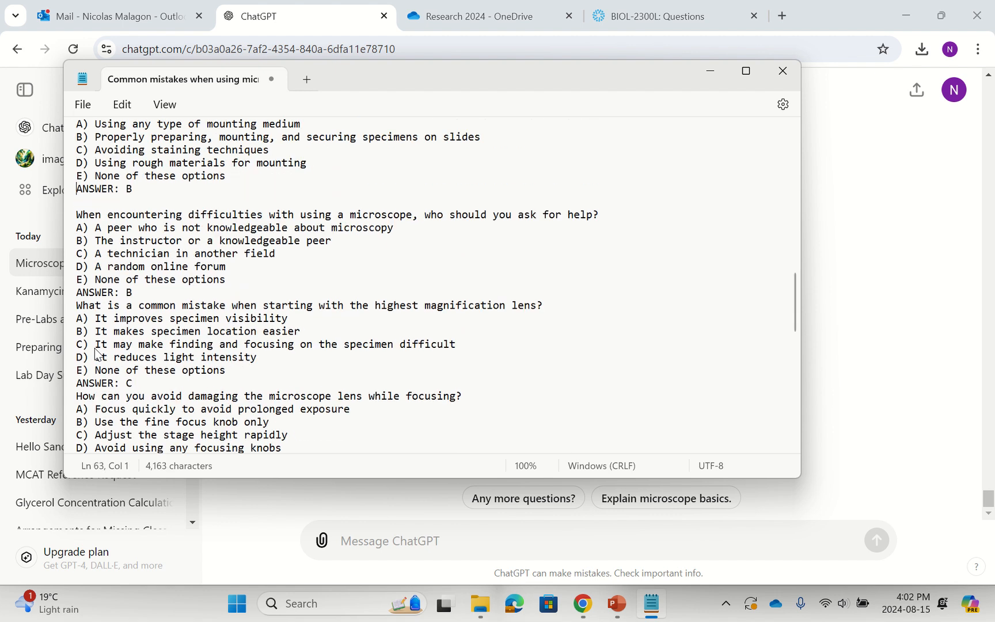
pyautogui.press('Delete')
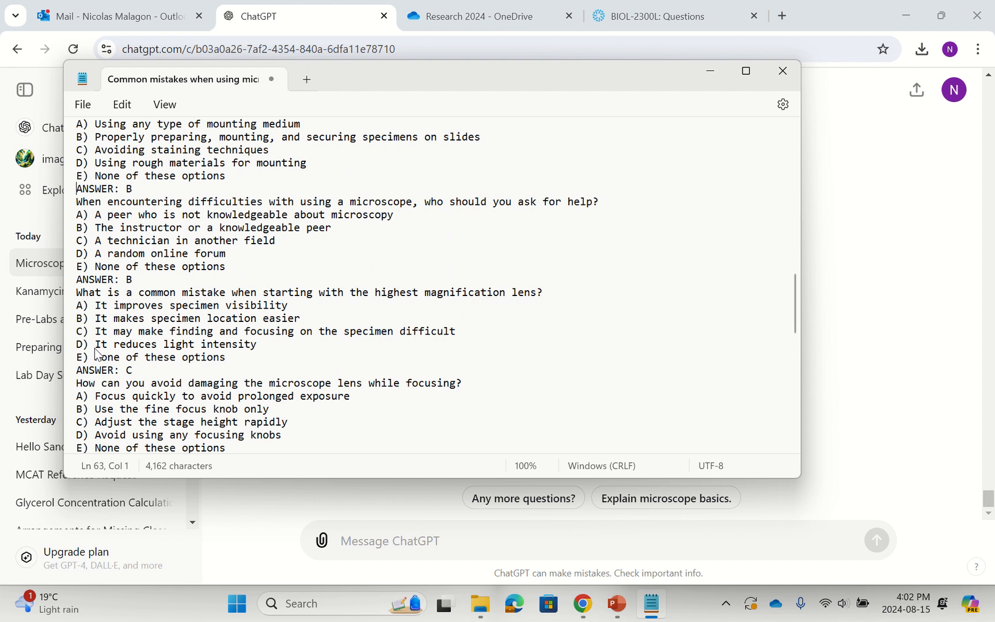
pyautogui.press('Up')
pyautogui.press('Up')
pyautogui.press('Up')
pyautogui.press('Up')
pyautogui.press('Up')
pyautogui.press('Up')
pyautogui.press('Up')
pyautogui.press('Up')
pyautogui.press('Up')
pyautogui.press('Delete')
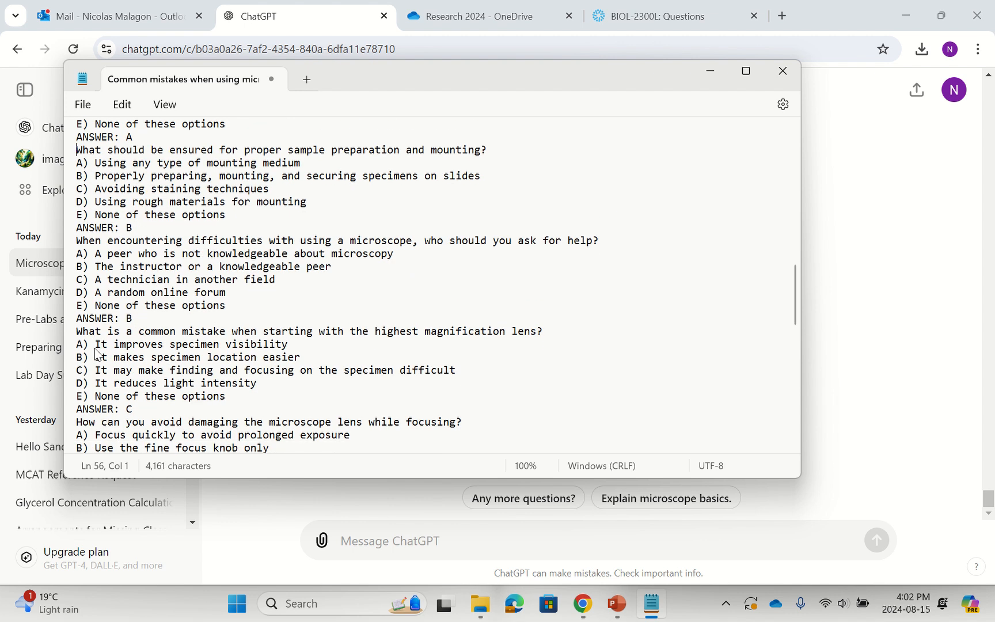
# Delete the blank line above the question on why adjusting the condenser lens and its aperture is important.
pyautogui.press('Up')
pyautogui.press('Up')
pyautogui.press('Up')
pyautogui.press('Up')
pyautogui.press('Up')
pyautogui.press('Up')
pyautogui.press('Up')
pyautogui.press('Up')
pyautogui.press('Up')
pyautogui.press('Up')
pyautogui.press('Up')
pyautogui.press('Down')
pyautogui.press('Down')
pyautogui.press('Down')
pyautogui.press('Down')
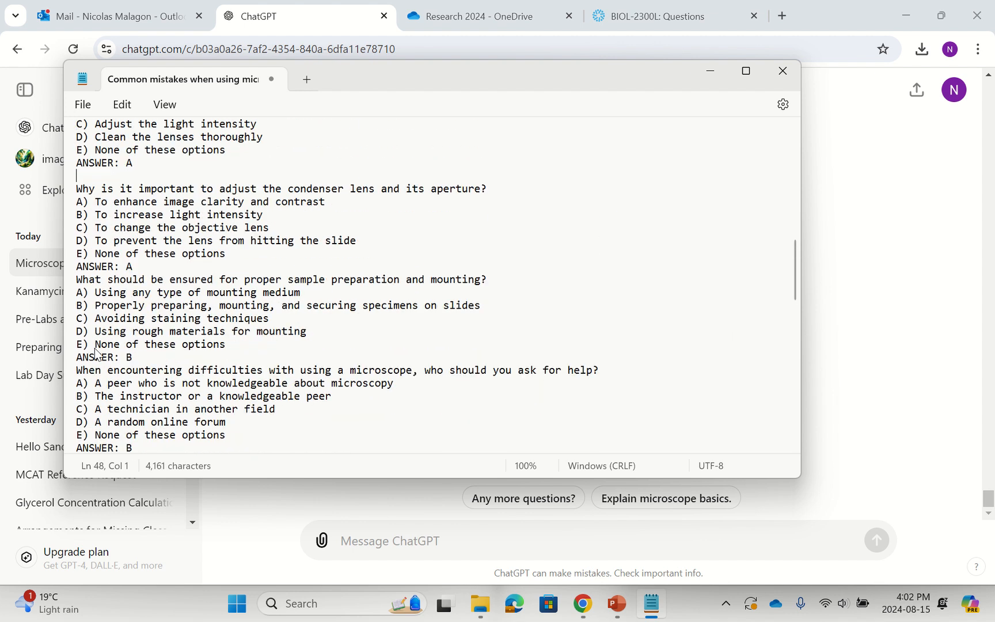
pyautogui.press('Delete')
# Delete the blank line above the question on ensuring the correct objective lens is used.
pyautogui.press('Up')
pyautogui.press('Up')
pyautogui.press('Up')
pyautogui.press('Up')
pyautogui.press('Up')
pyautogui.press('Up')
pyautogui.press('Up')
pyautogui.press('Up')
pyautogui.press('Up')
pyautogui.press('Up')
pyautogui.press('Up')
pyautogui.press('Up')
pyautogui.press('Up')
pyautogui.press('Up')
pyautogui.press('Up')
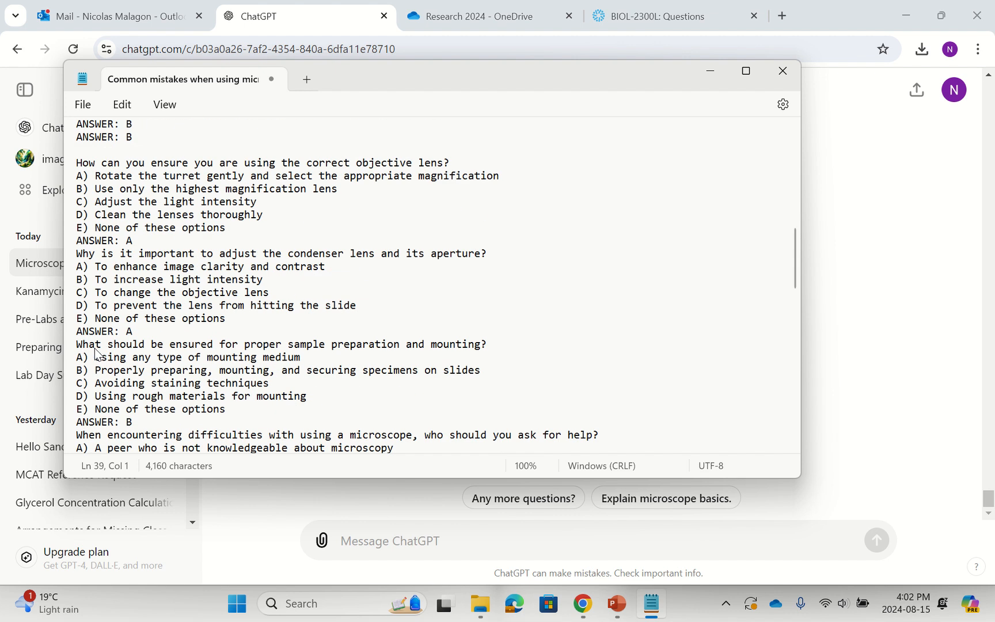
pyautogui.press('Down')
pyautogui.press('Down')
pyautogui.press('Down')
pyautogui.press('Down')
pyautogui.press('Down')
pyautogui.press('Down')
pyautogui.press('Down')
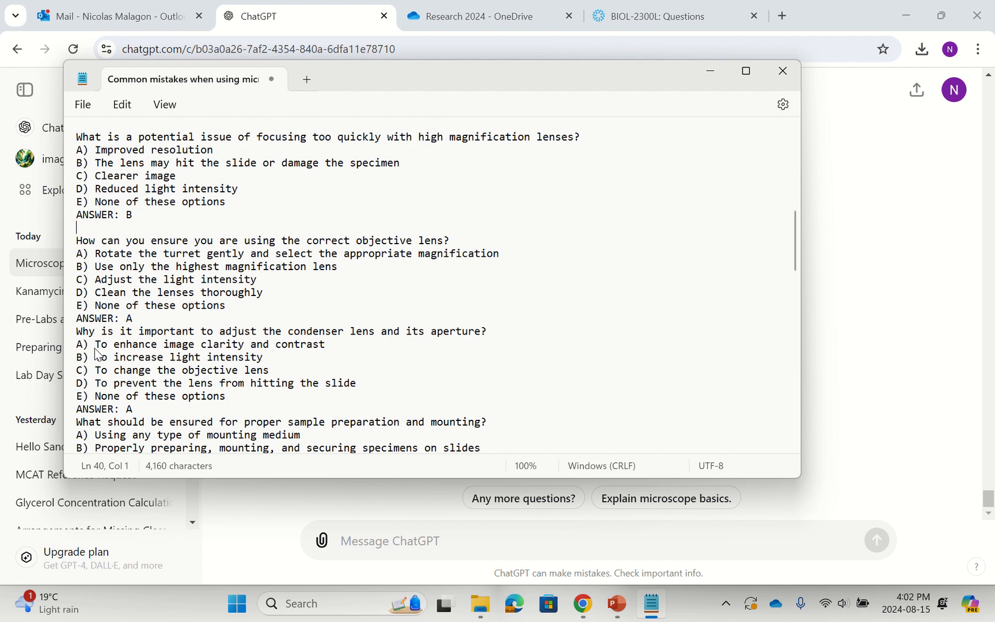
pyautogui.press('Delete')
# Remove the blank lines above the questions on focusing too quickly with high magnification lenses and adjusting the focus to avoid damage.
pyautogui.scroll(-1, 98, 354)
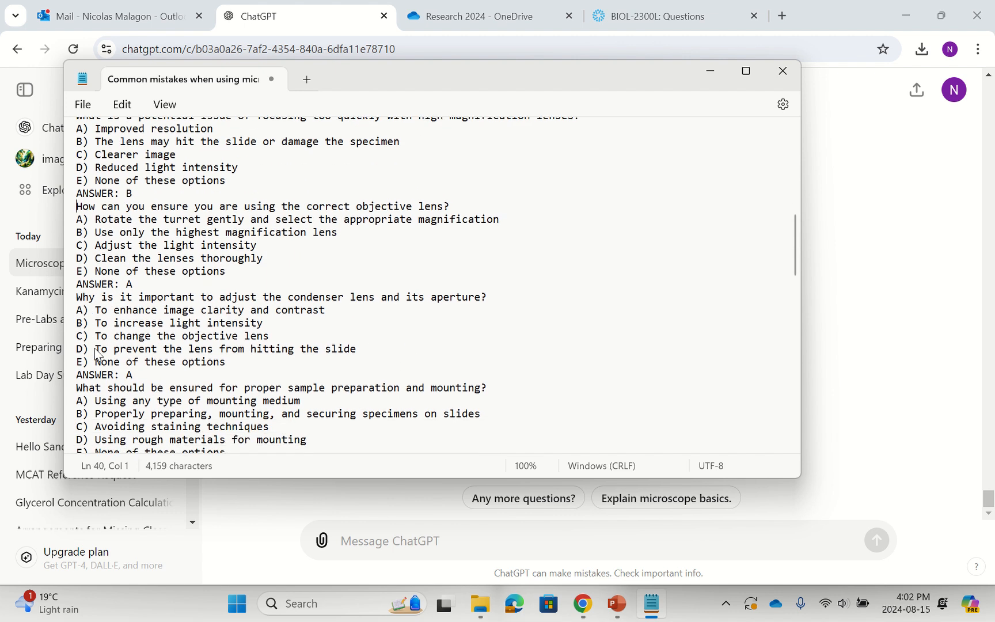
pyautogui.scroll(4, 92, 328)
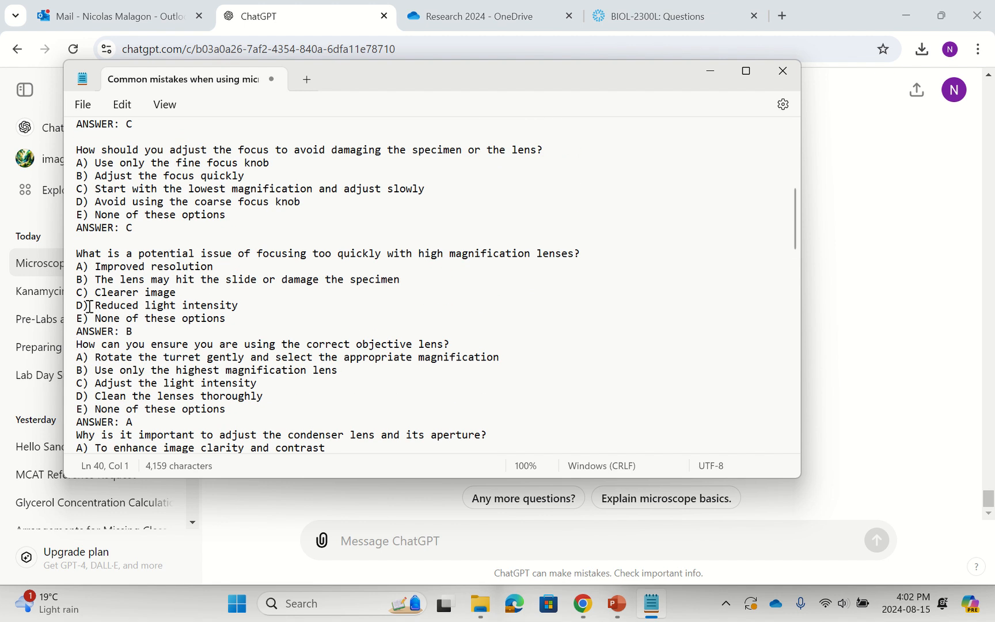
pyautogui.click(79, 240)
pyautogui.press('Delete')
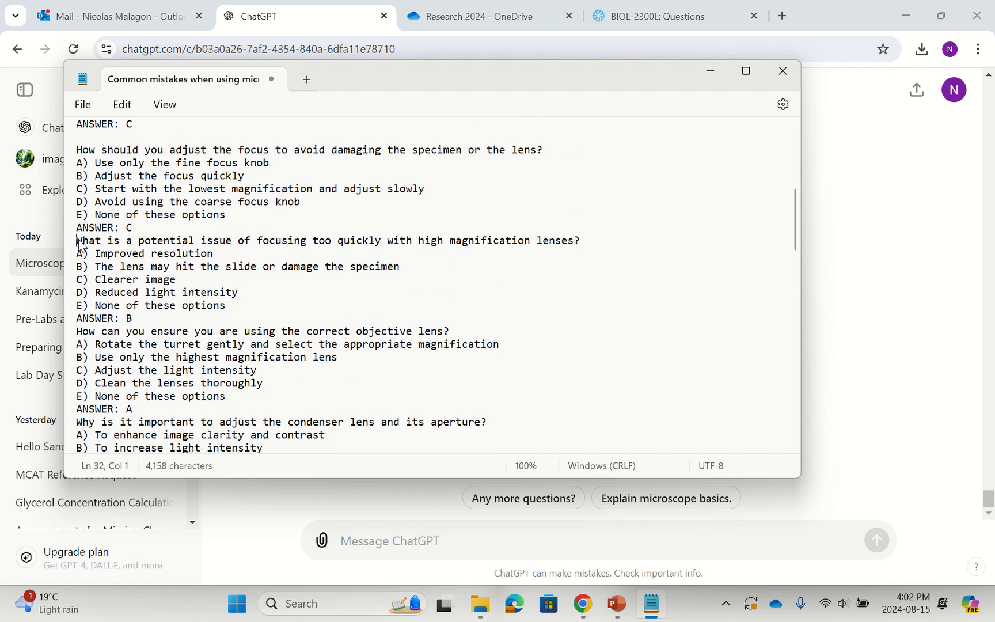
pyautogui.click(80, 140)
pyautogui.press('Delete')
# Remove the blank lines above the questions on light intensity set too high and what to use with an immersion lens.
pyautogui.scroll(8, 81, 144)
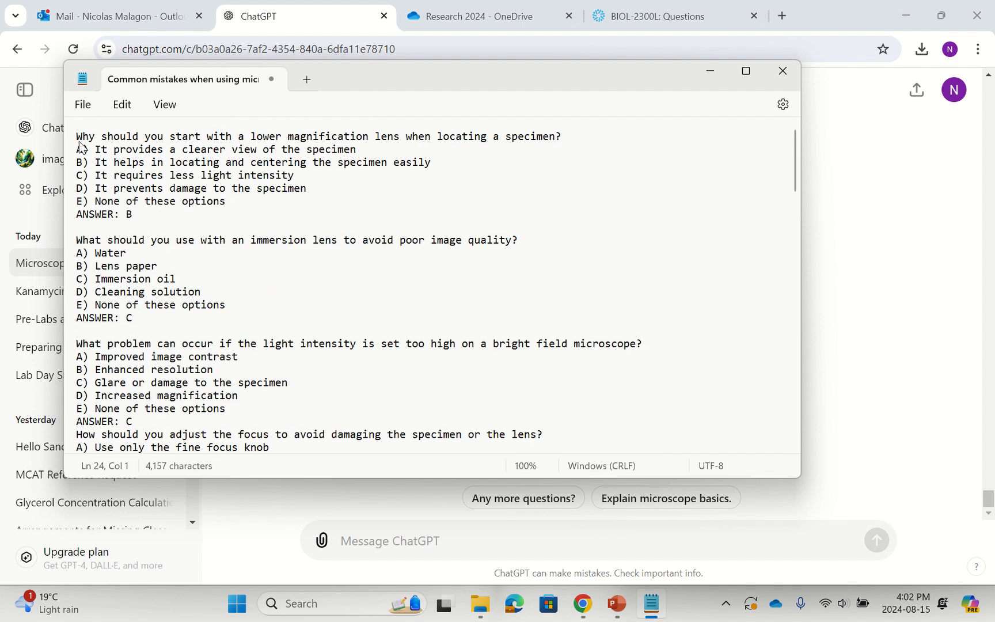
pyautogui.click(81, 331)
pyautogui.press('Delete')
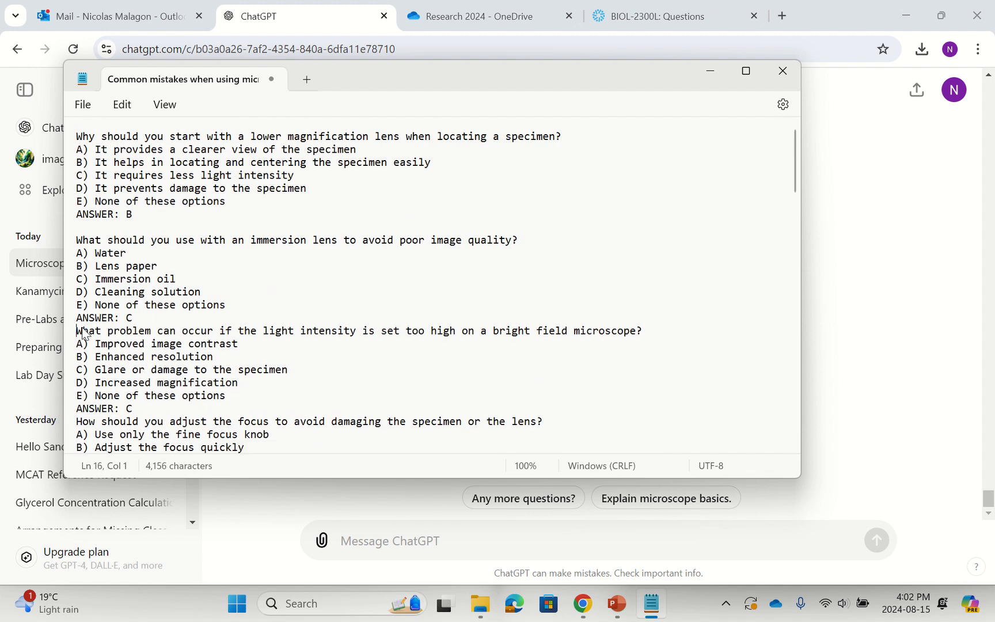
pyautogui.click(81, 228)
pyautogui.press('Delete')
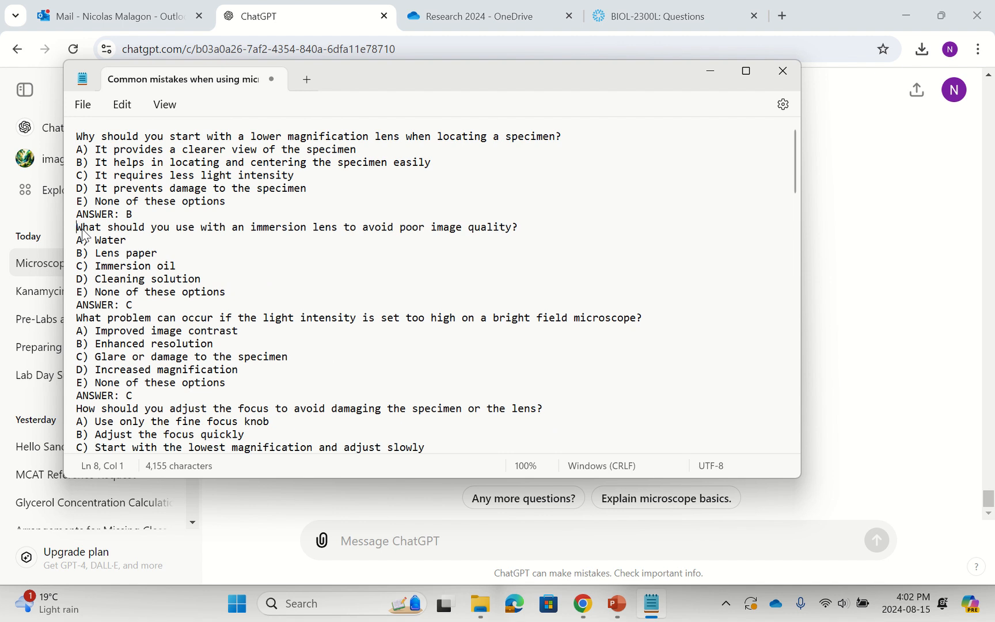
pyautogui.click(78, 137)
pyautogui.press('Down')
pyautogui.press('Down')
pyautogui.press('Down')
pyautogui.press('Down')
pyautogui.press('Down')
pyautogui.press('Down')
pyautogui.press('Down')
pyautogui.press('Down')
# Save the cleaned quiz as a new text file named "Common mistakes when using microscope quiz b" in Downloads.
pyautogui.click(83, 108)
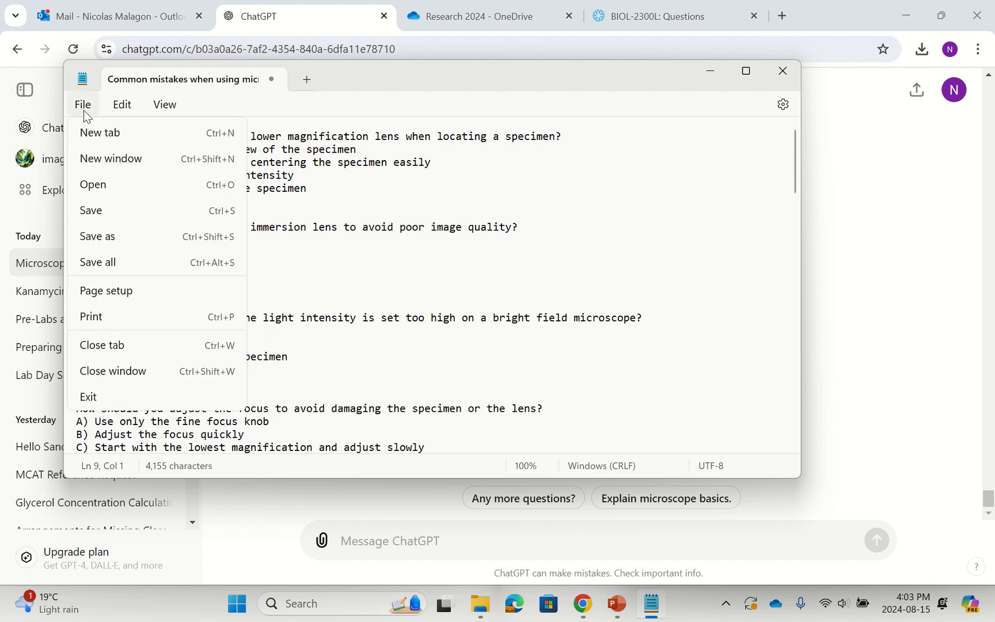
pyautogui.click(112, 237)
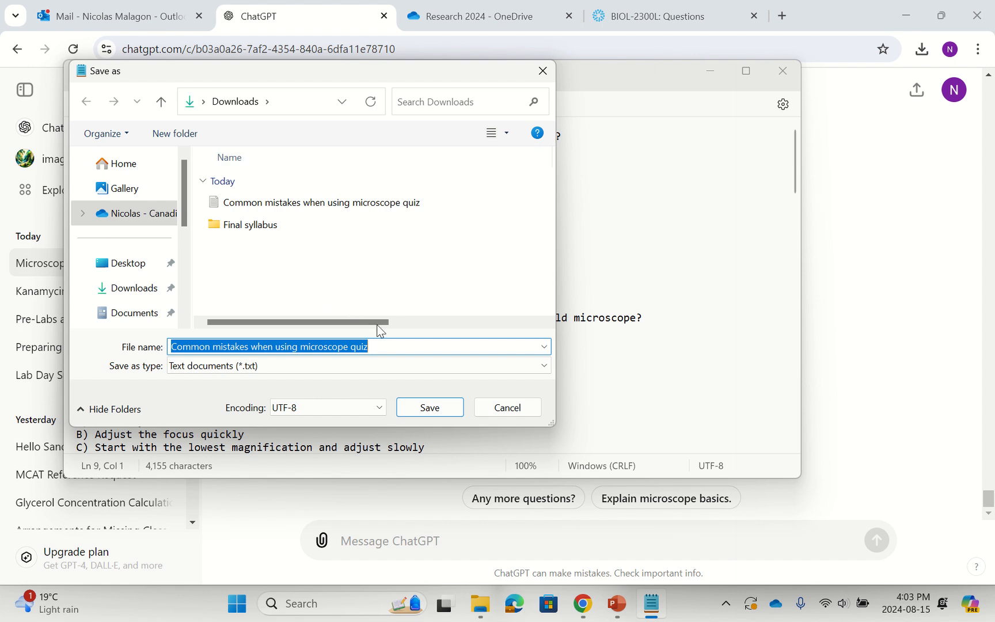
pyautogui.click(384, 348)
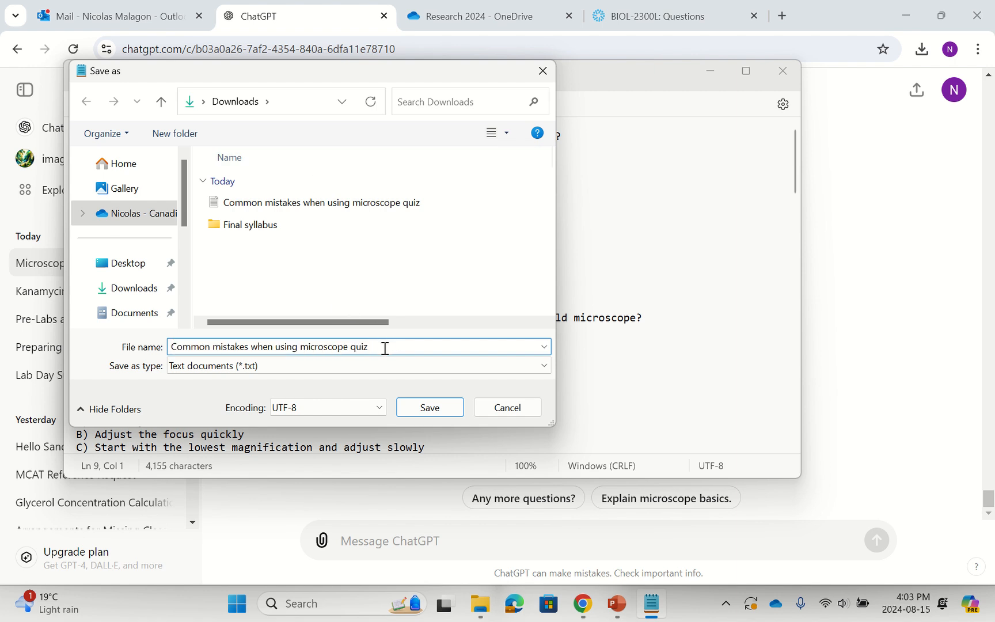
pyautogui.write('5')
pyautogui.press('Return')
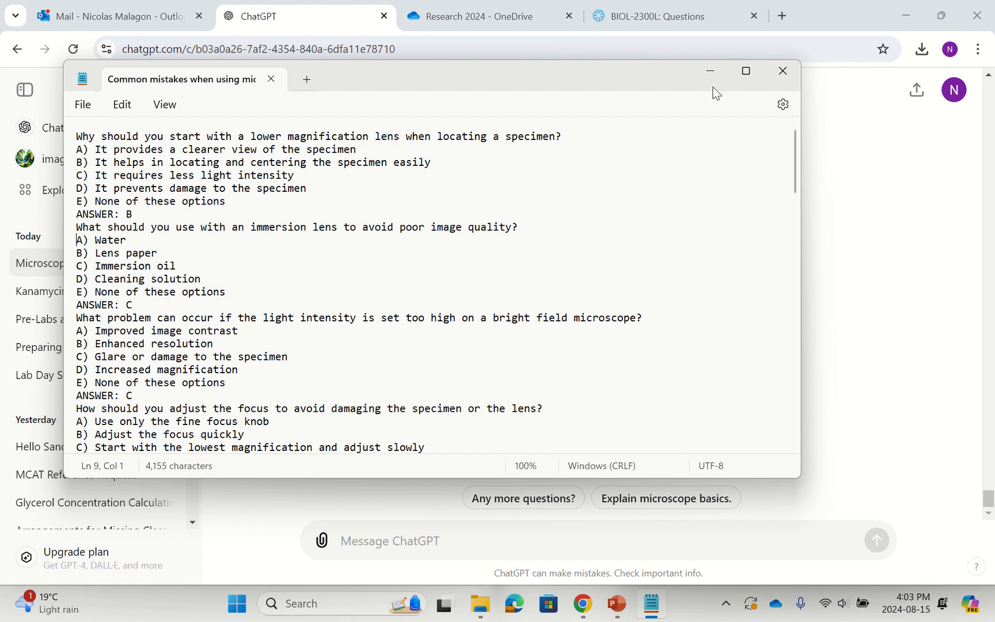
# Copy ChatGPT's whole "None of these options" answer with its formatting and paste it into a new Notepad document.
pyautogui.click(711, 72)
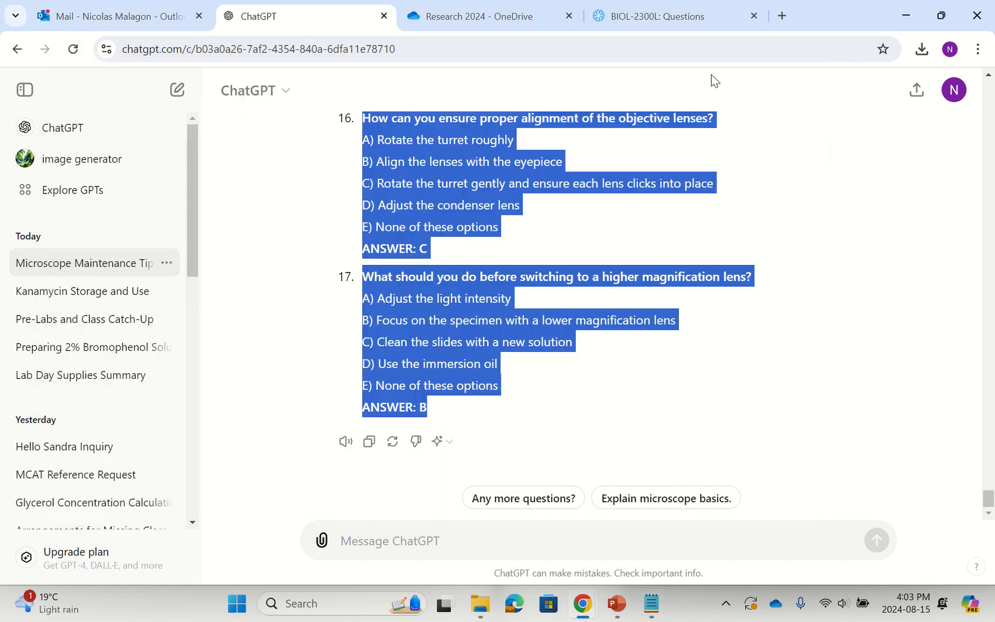
pyautogui.click(369, 443)
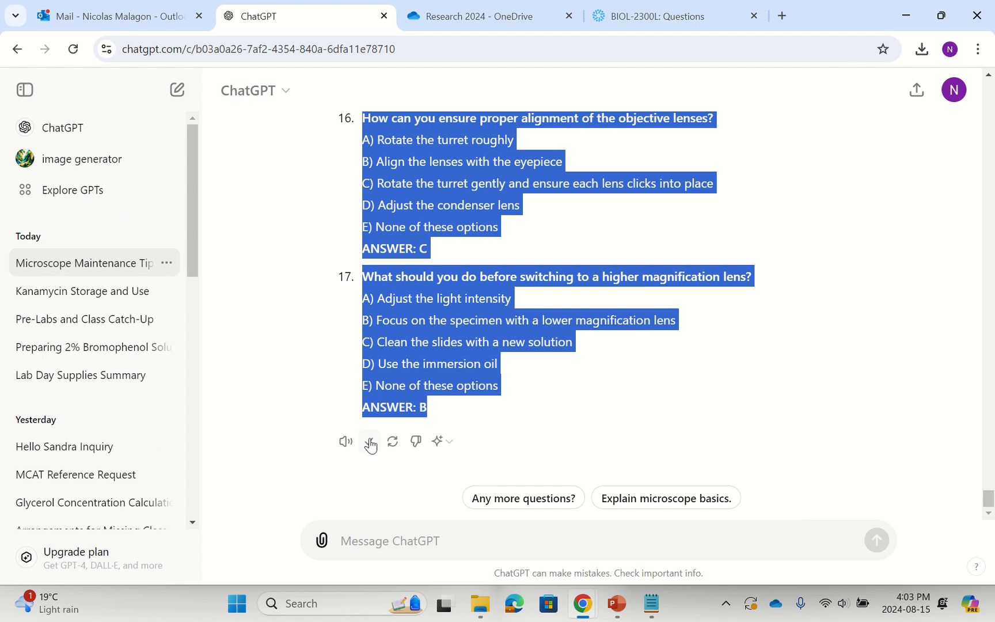
pyautogui.click(655, 615)
pyautogui.click(90, 107)
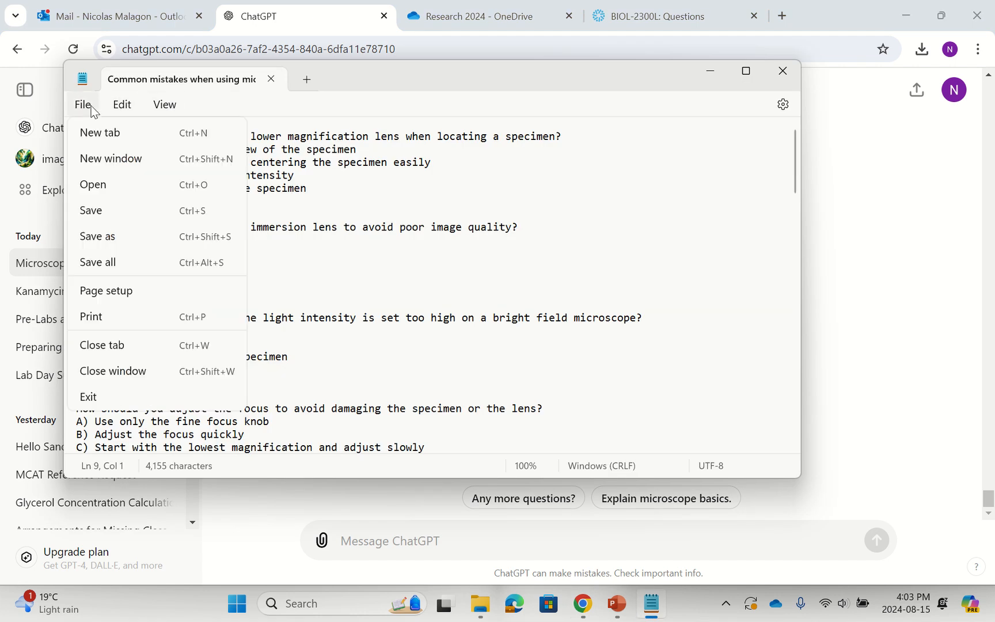
pyautogui.click(94, 130)
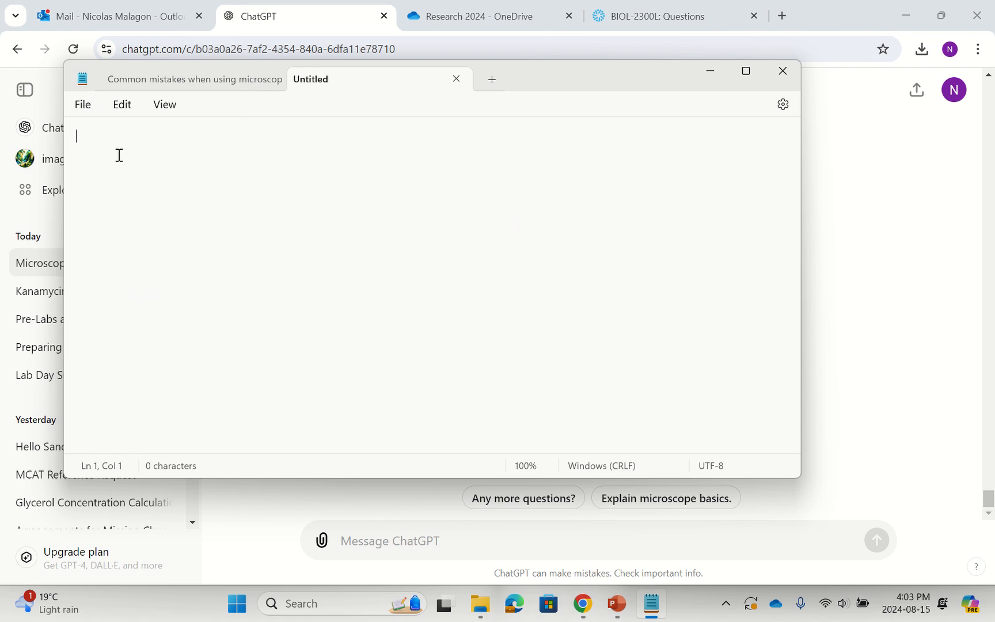
pyautogui.hotkey('ctrl', 'v')
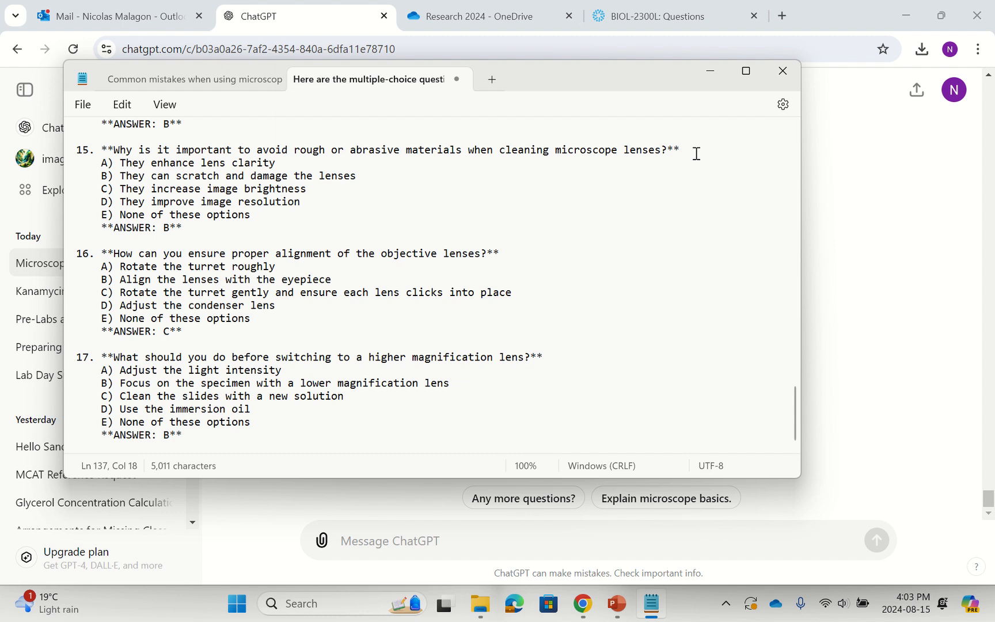
# Save the pasted questions as a text file named "Bold questions" in Downloads.
pyautogui.moveTo(625, 71); pyautogui.dragTo(644, 386)
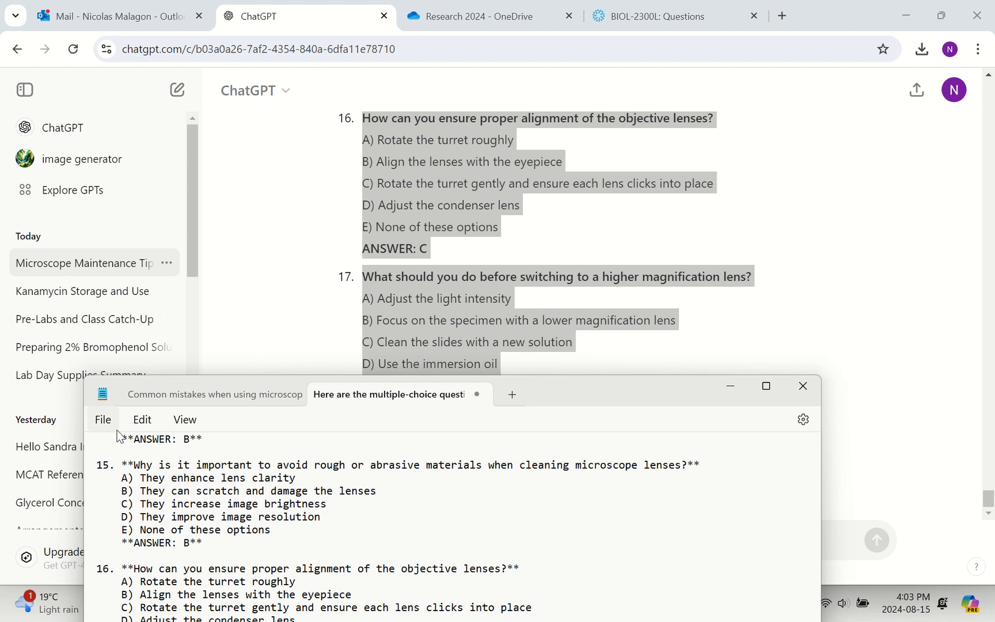
pyautogui.click(103, 420)
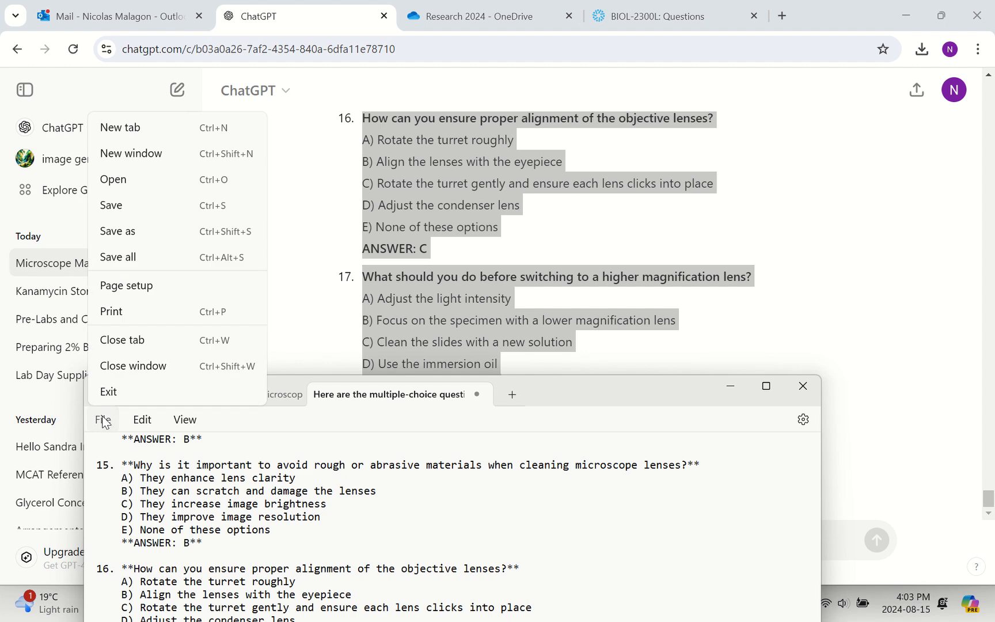
pyautogui.click(149, 232)
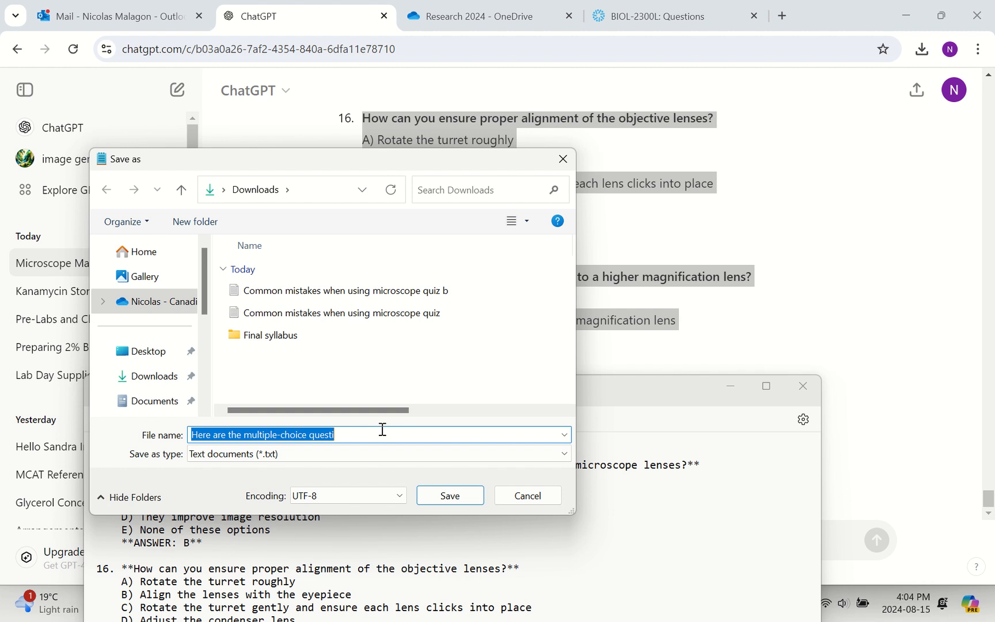
pyautogui.write('Bold que')
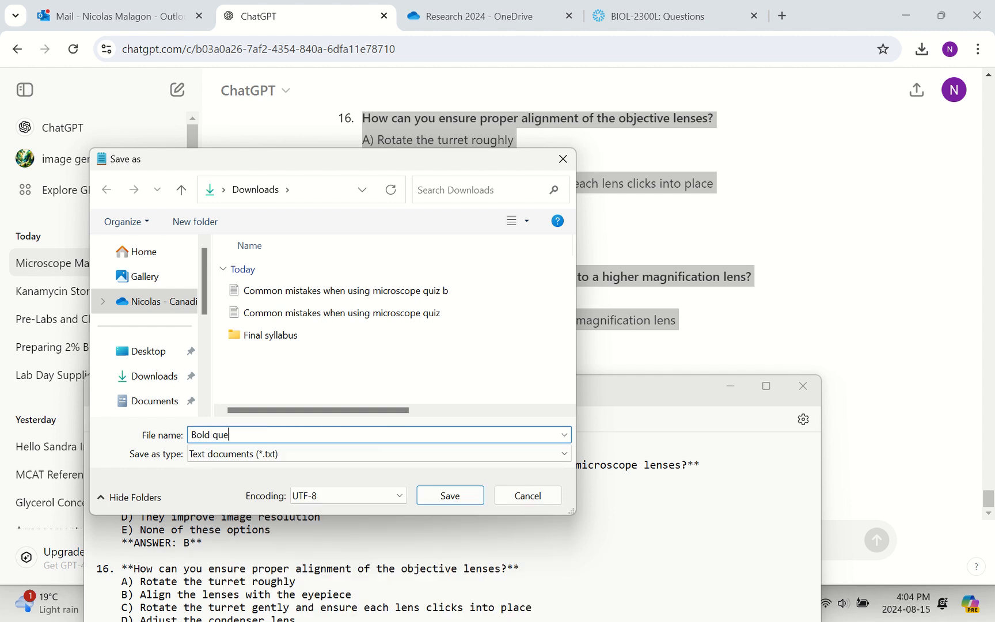
pyautogui.write('stions')
pyautogui.press('Return')
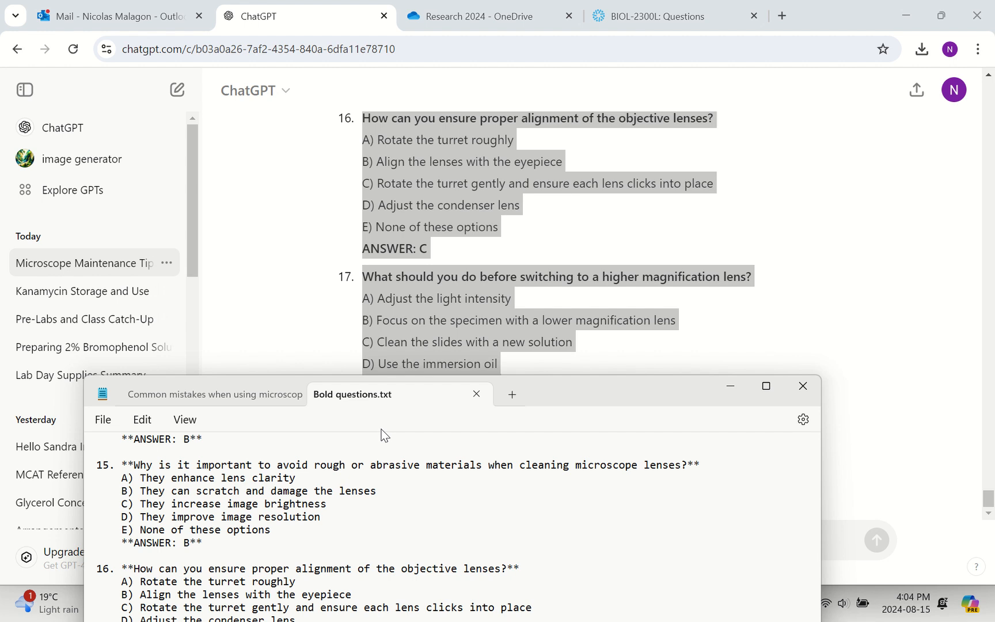
# Switch to the BIOL-2300L Questions page in Populi and start importing an Aiken question bank.
pyautogui.click(733, 383)
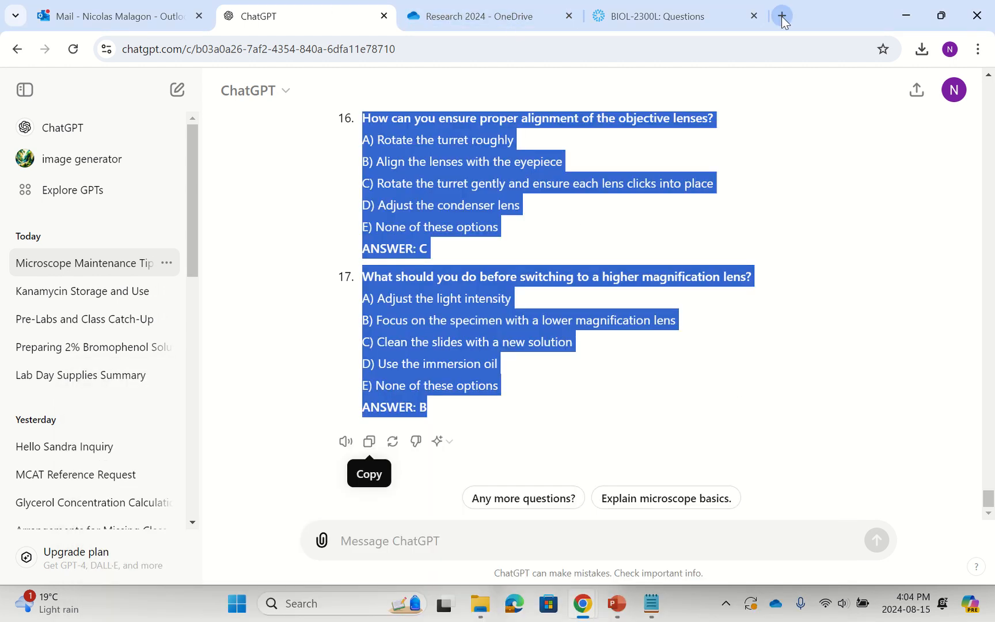
pyautogui.click(671, 21)
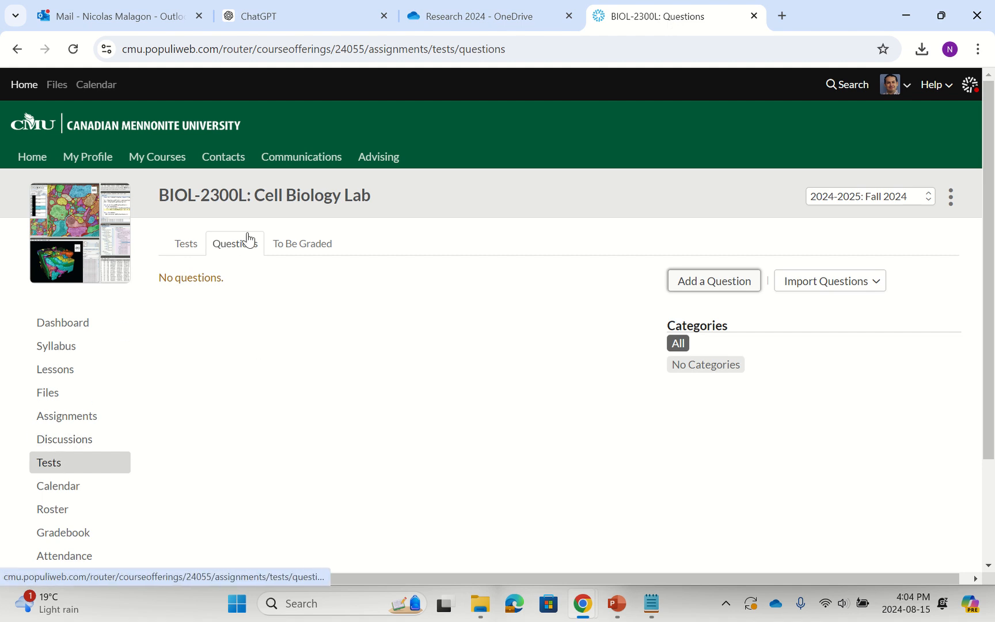
pyautogui.click(835, 296)
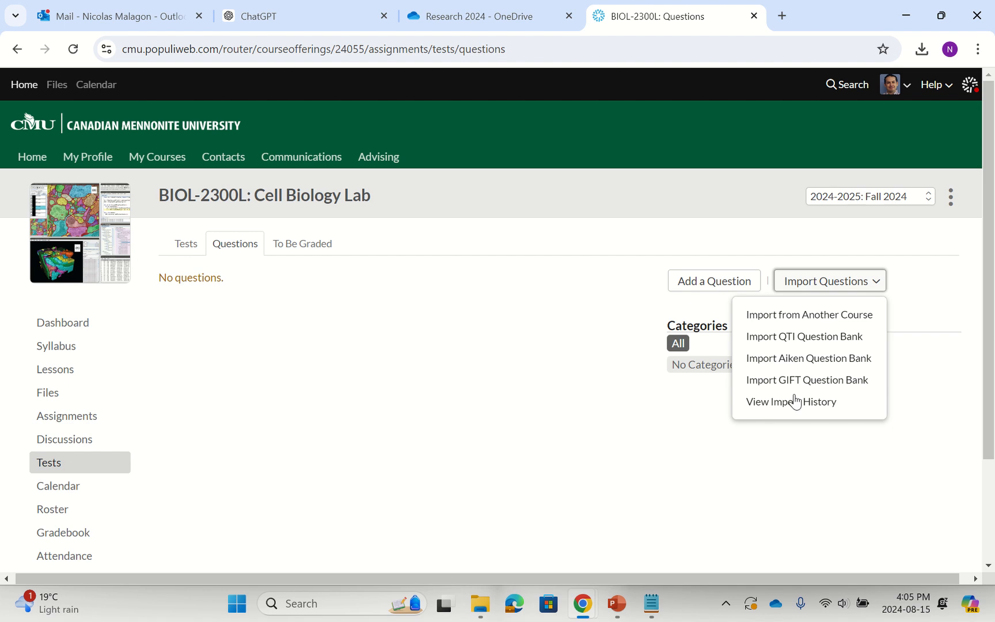
pyautogui.click(758, 363)
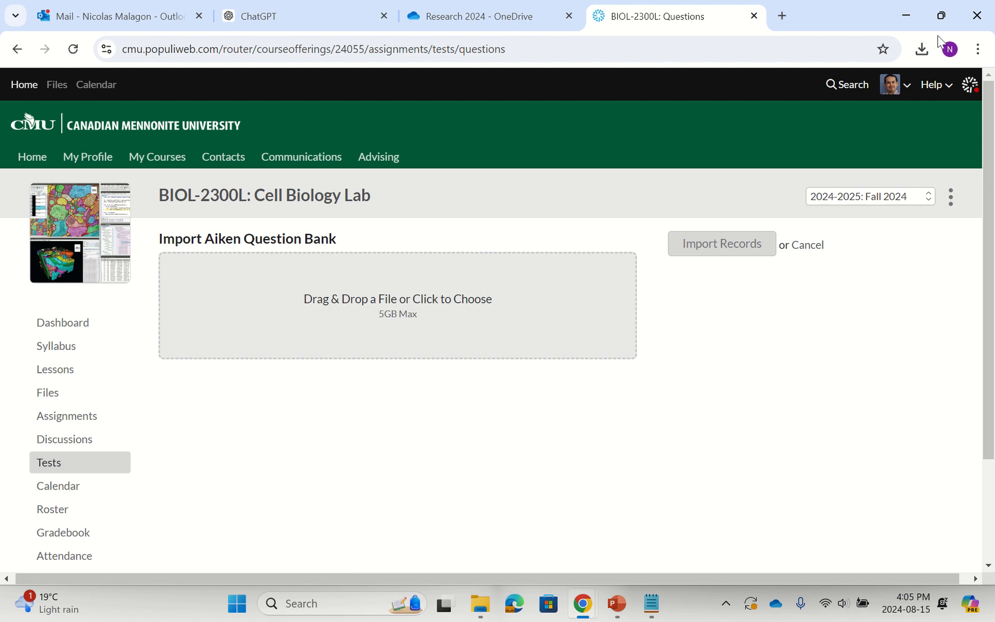
# Upload "Common mistakes when using microscope quiz b" from Downloads to the Aiken import and review the parsed questions.
pyautogui.click(942, 16)
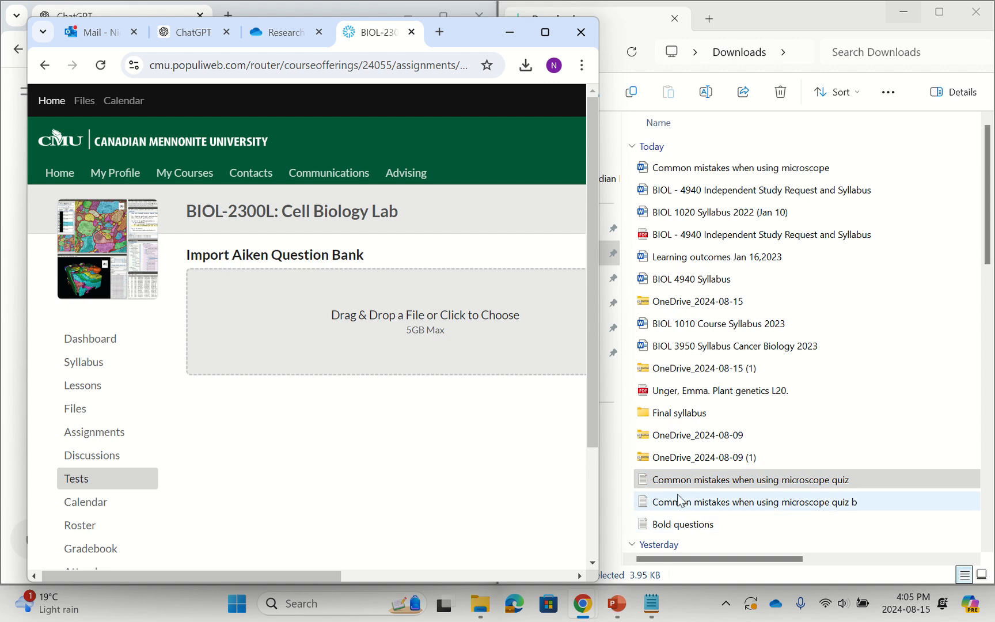
pyautogui.moveTo(670, 502); pyautogui.dragTo(385, 284)
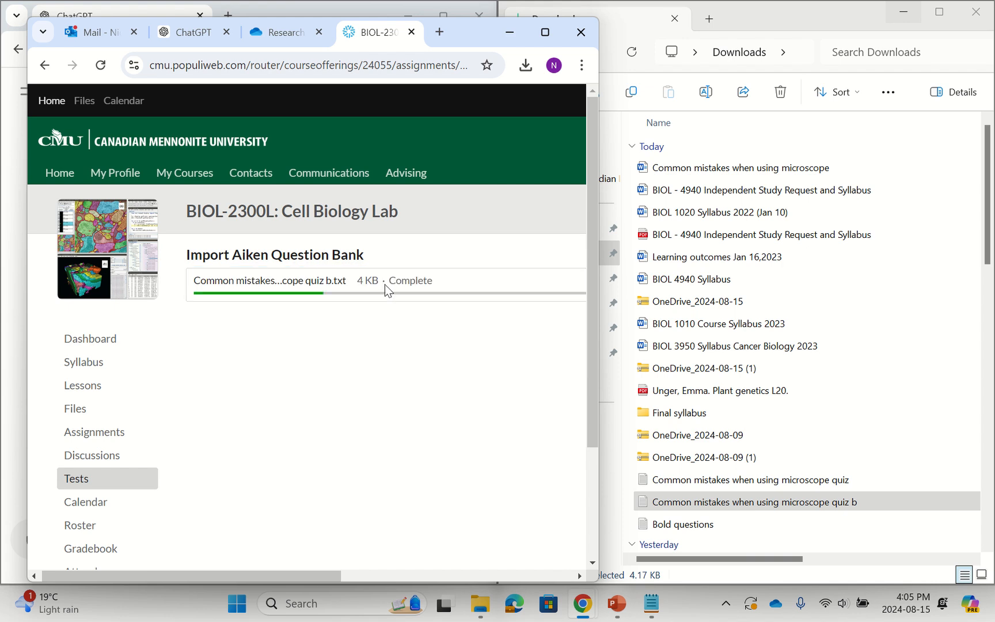
pyautogui.click(545, 31)
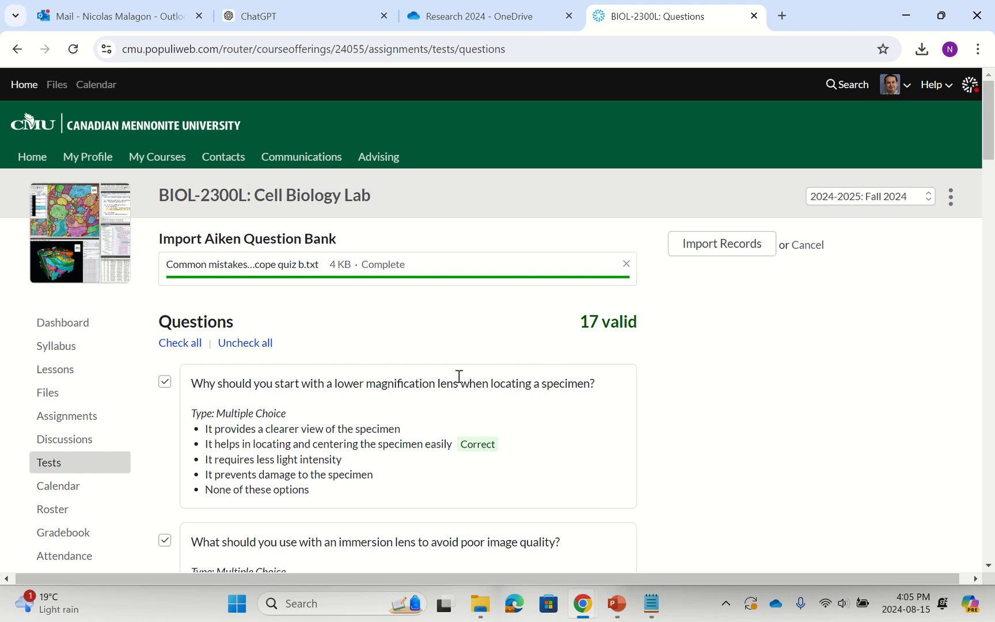
pyautogui.scroll(-1, 457, 376)
pyautogui.scroll(-6, 311, 407)
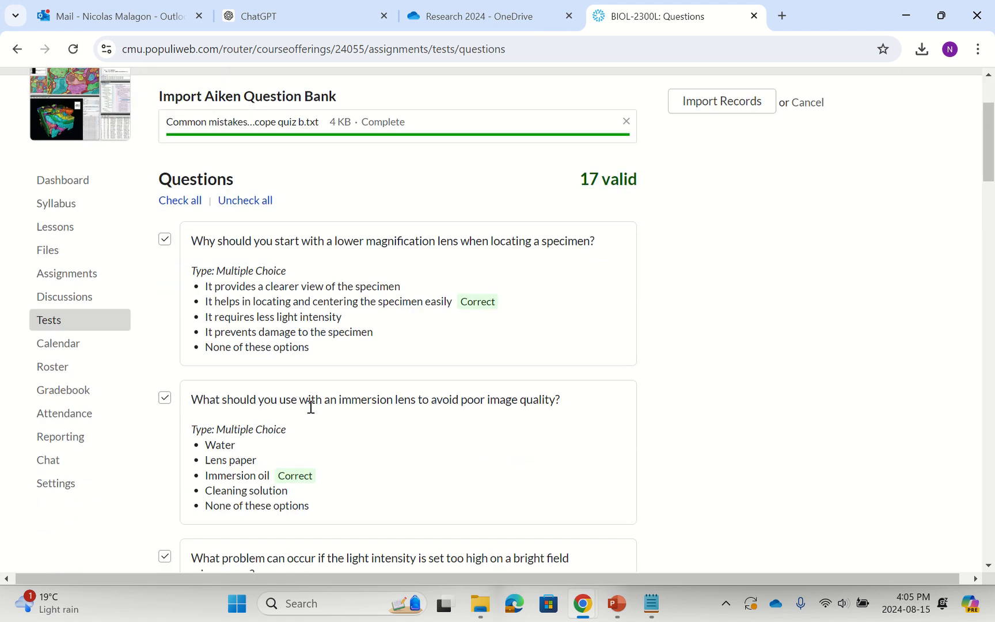
pyautogui.scroll(-2, 310, 407)
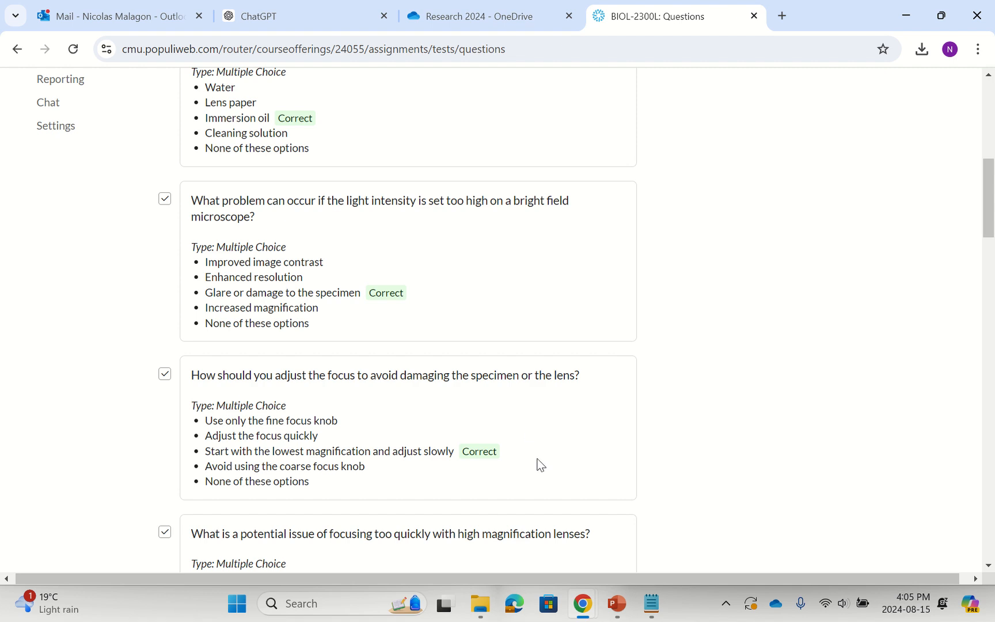
# Switch to the "Bold questions" file in Notepad, delete the letter A before question 15's first option, and retype it.
pyautogui.click(659, 609)
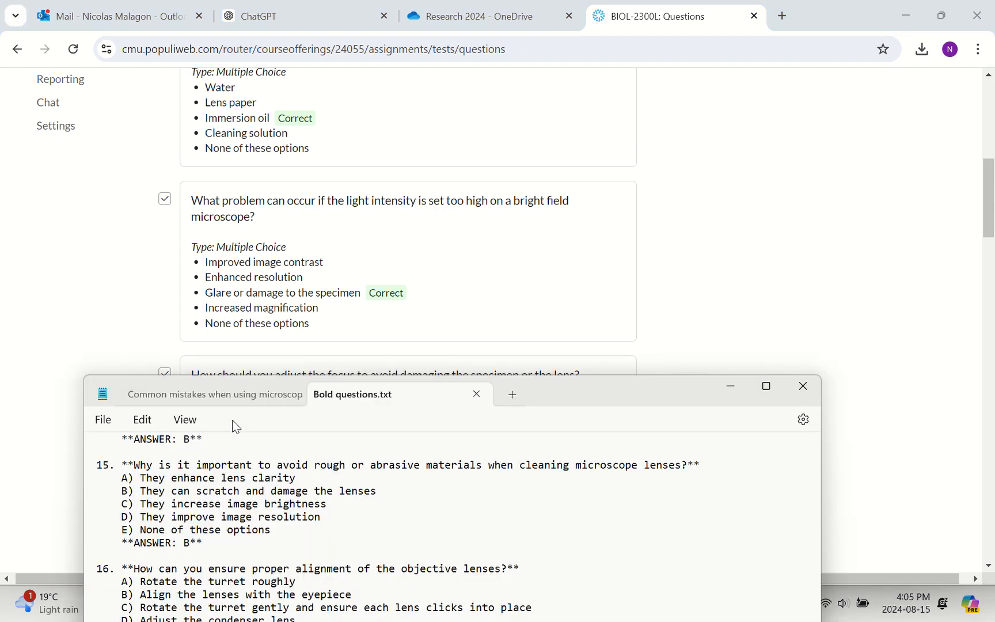
pyautogui.scroll(1, 260, 489)
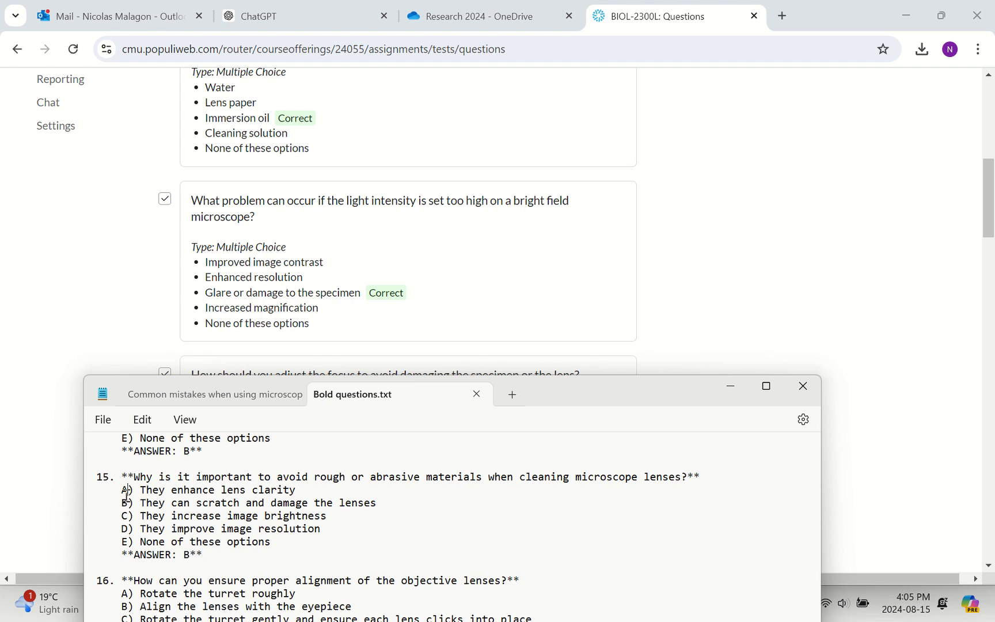
pyautogui.press('BackSpace')
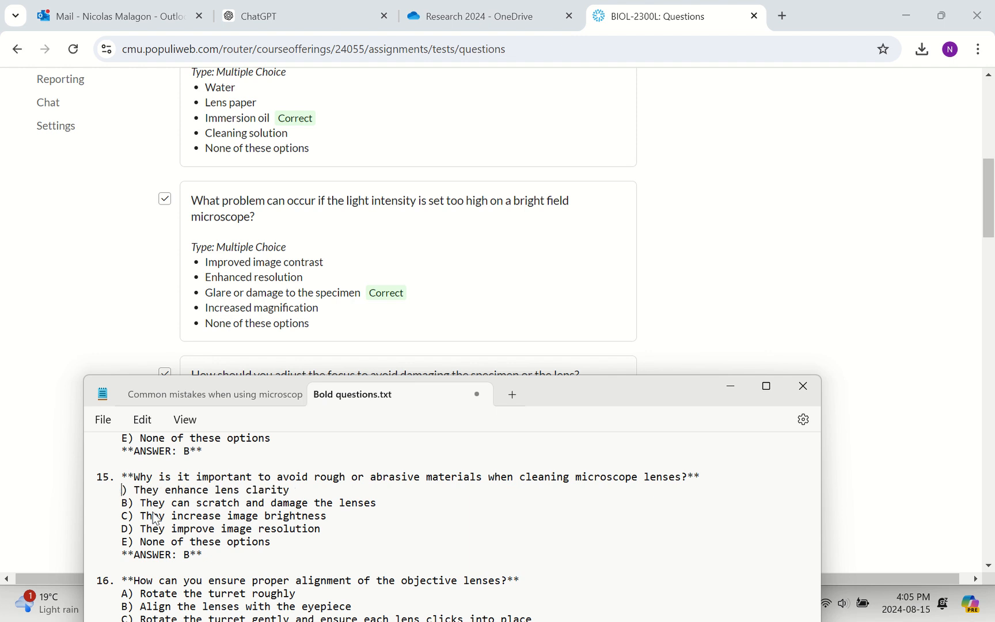
pyautogui.write('a')
pyautogui.press('BackSpace')
pyautogui.write('A')
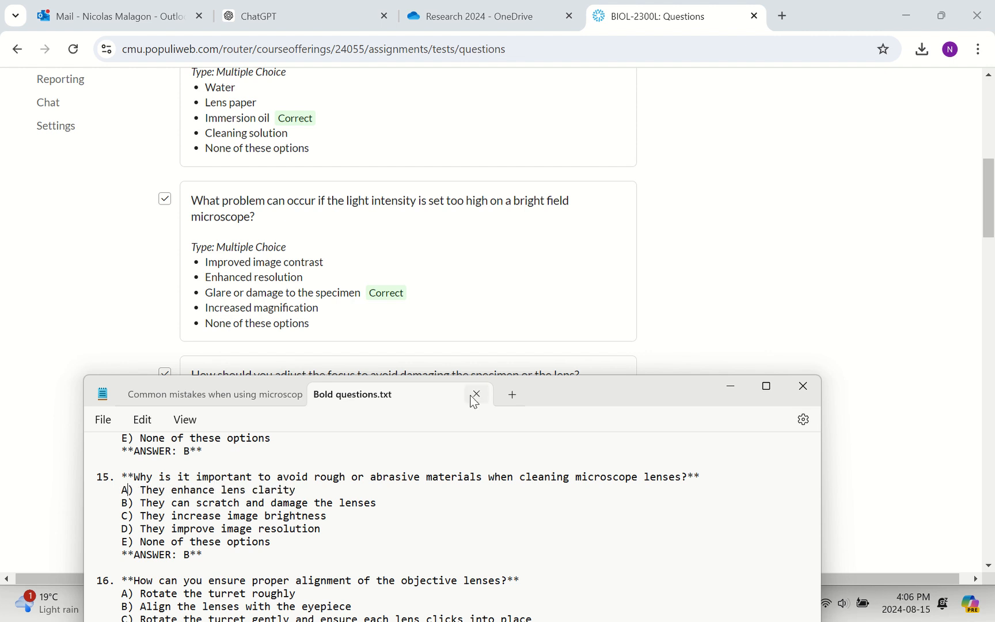
# Return to Populi, review the remaining parsed questions, and import the records from "Common mistakes when using microscope quiz b".
pyautogui.click(741, 270)
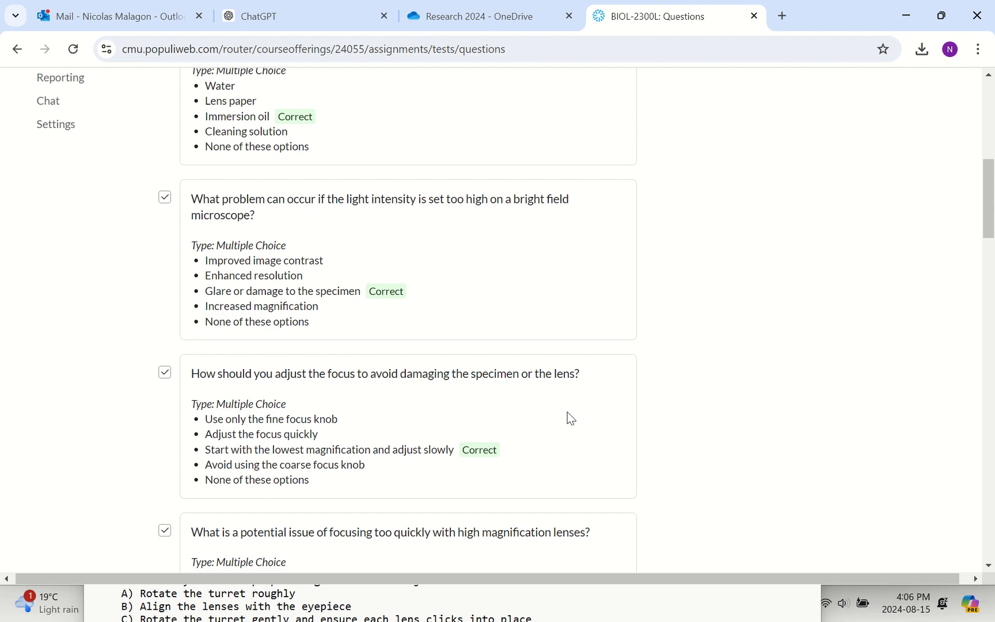
pyautogui.scroll(-15, 568, 414)
pyautogui.scroll(-20, 567, 412)
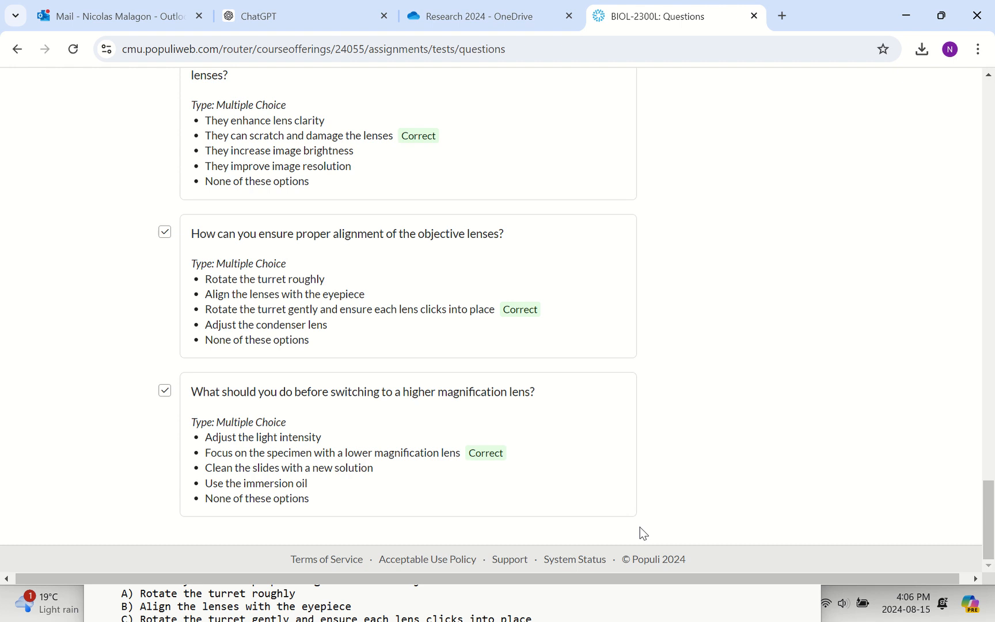
pyautogui.scroll(20, 639, 527)
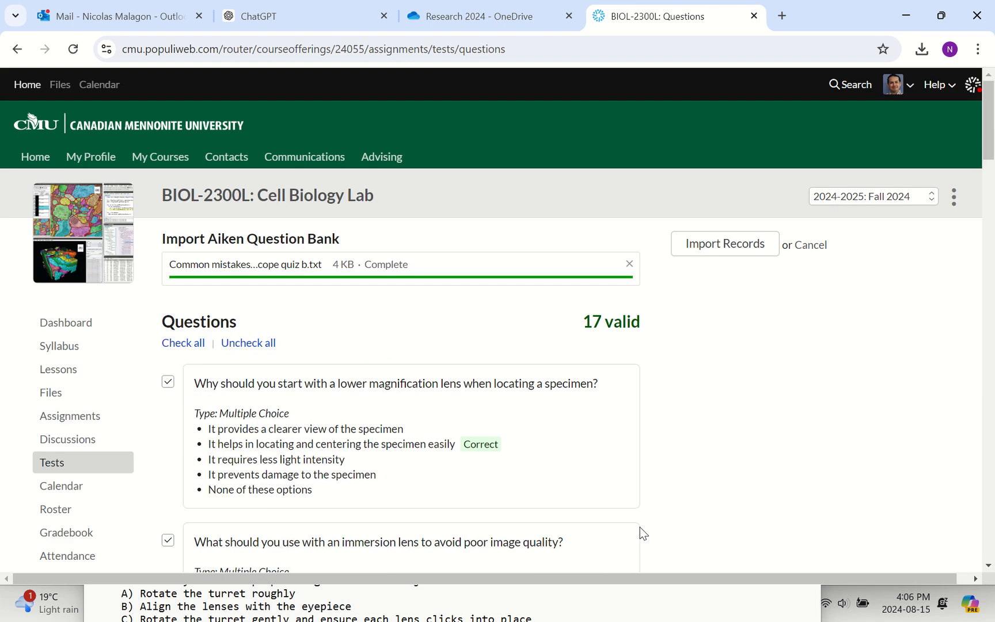
pyautogui.click(712, 252)
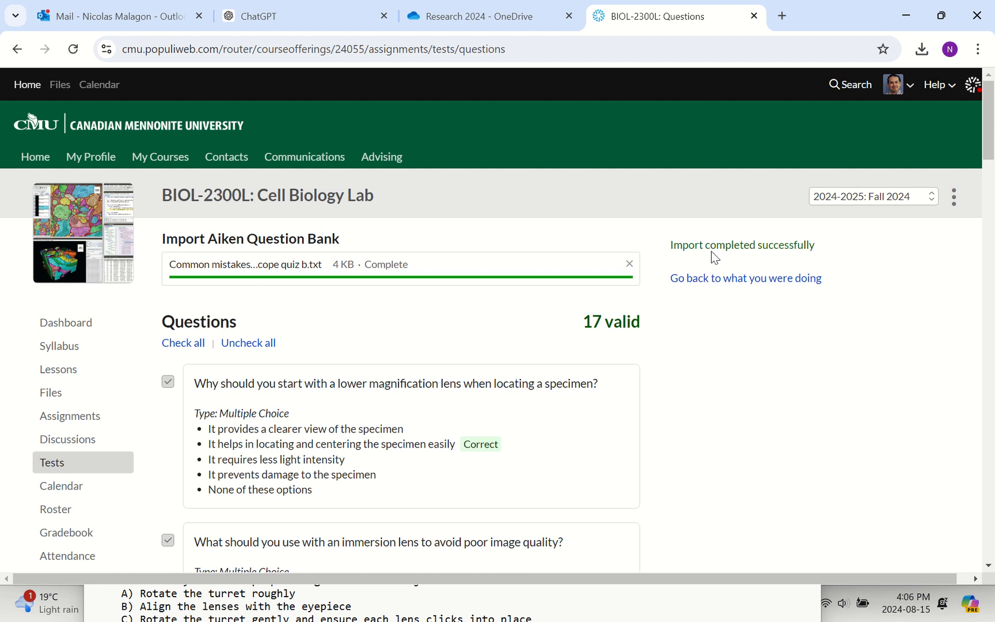
# Go back to the course's question list, look through the imported questions, and filter it to questions with no categories.
pyautogui.scroll(-2, 378, 296)
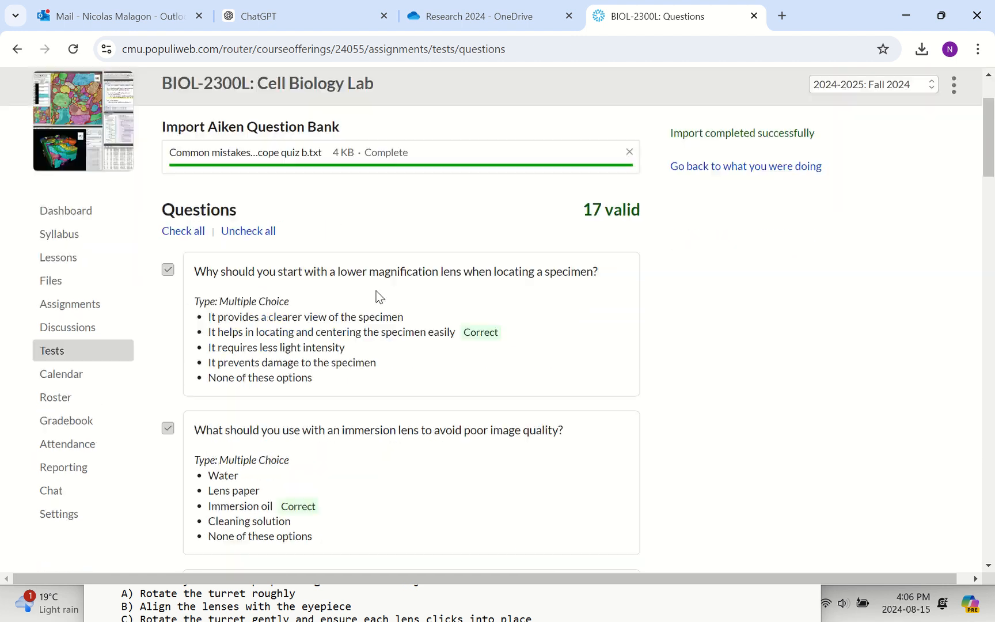
pyautogui.scroll(2, 378, 296)
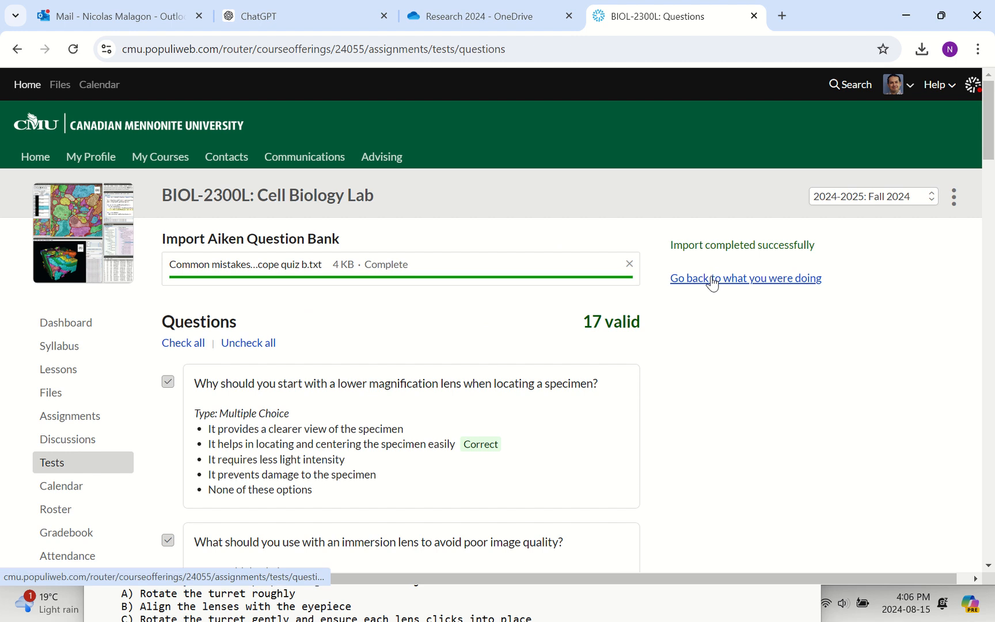
pyautogui.click(755, 282)
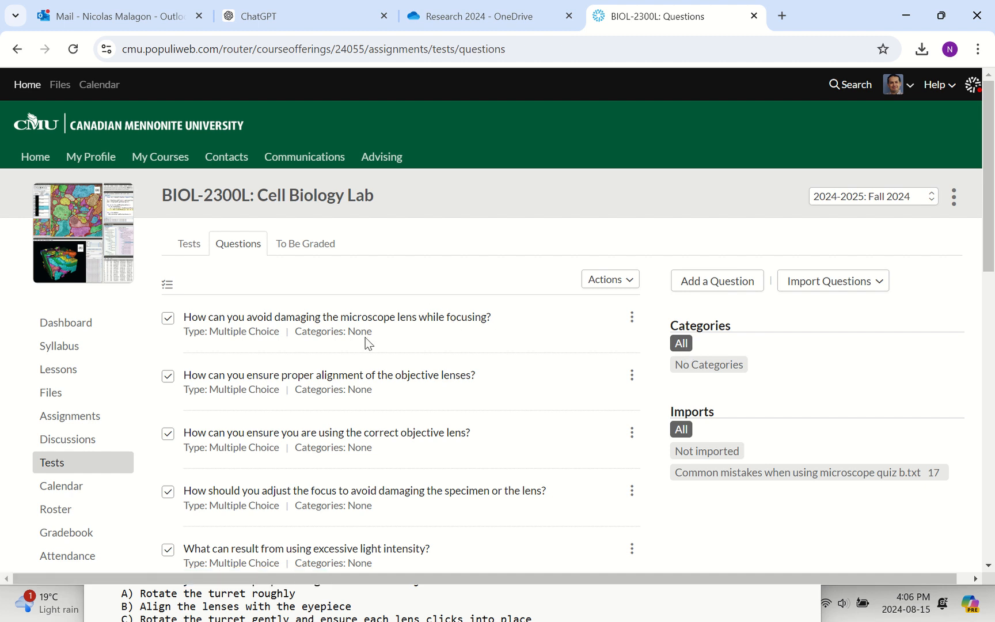
pyautogui.scroll(-3, 365, 343)
pyautogui.scroll(-5, 365, 343)
pyautogui.scroll(8, 365, 342)
pyautogui.click(687, 372)
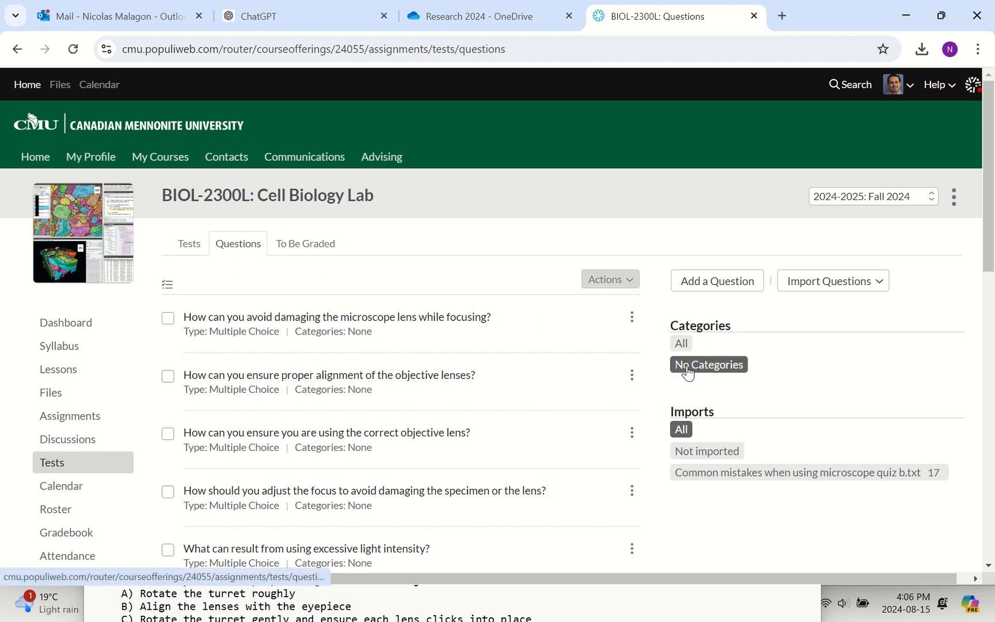
pyautogui.scroll(-5, 347, 409)
pyautogui.scroll(5, 347, 408)
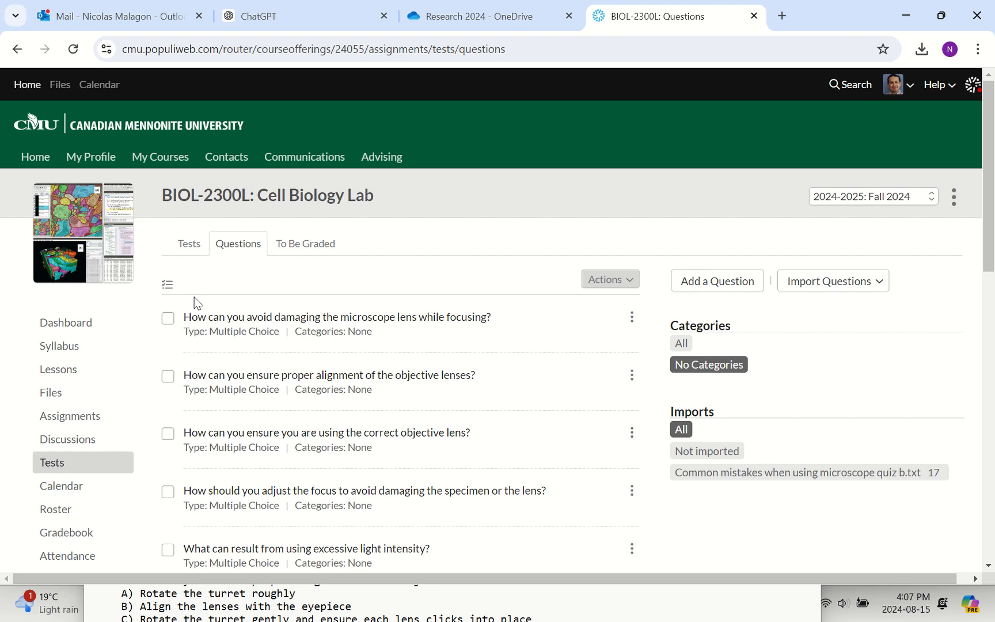
# Select all the filtered questions, clear the selection, and select only the question about avoiding lens damage while focusing.
pyautogui.click(170, 288)
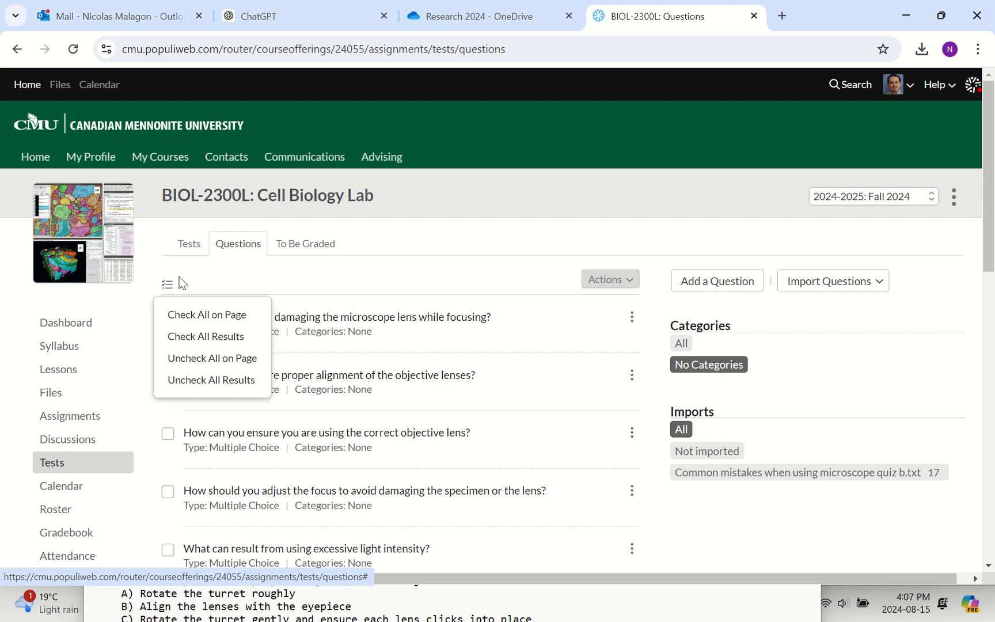
pyautogui.click(166, 339)
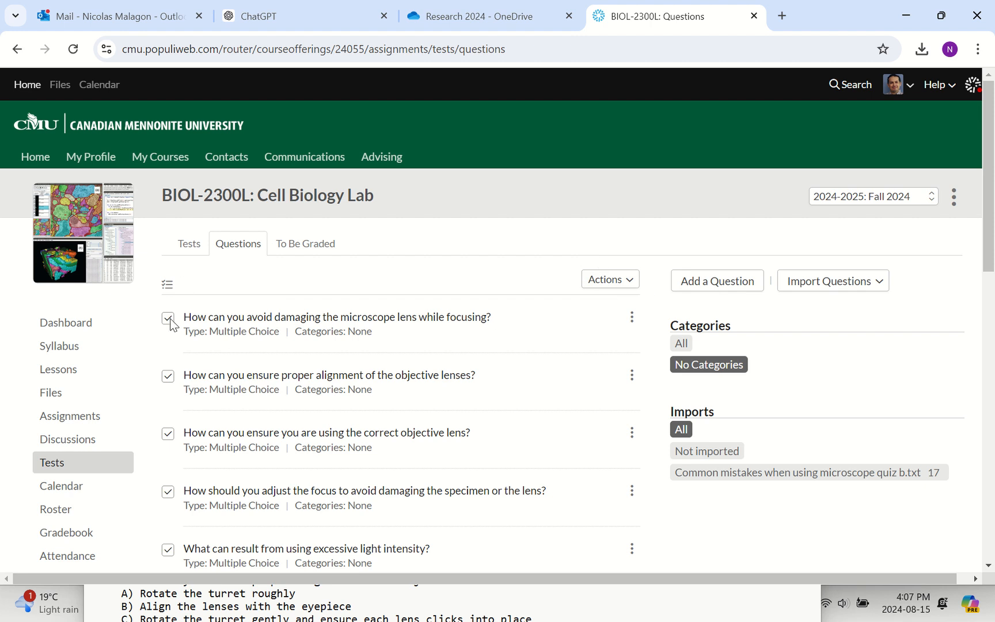
pyautogui.click(167, 285)
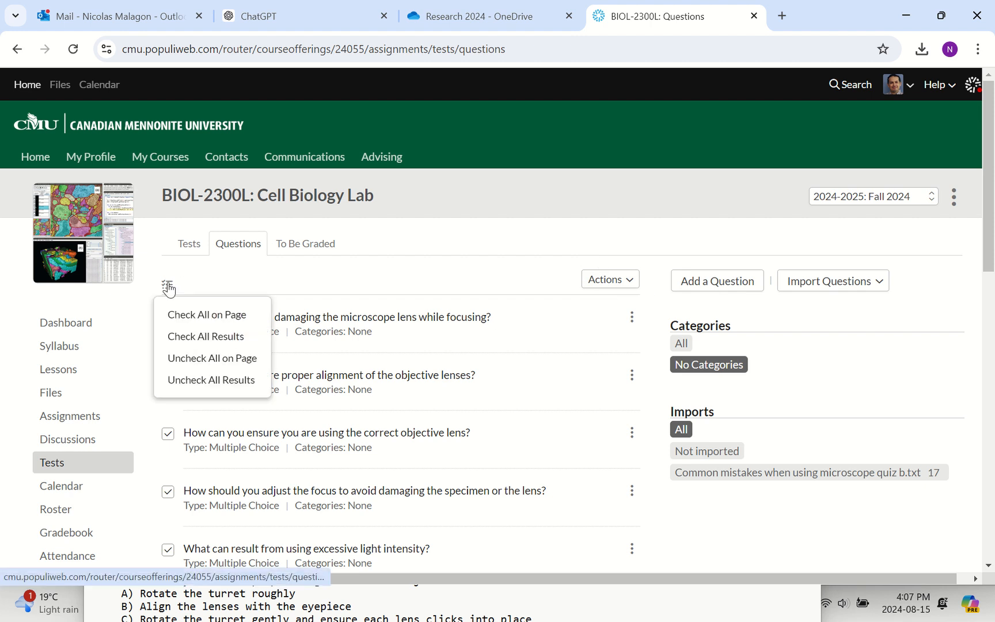
pyautogui.click(175, 368)
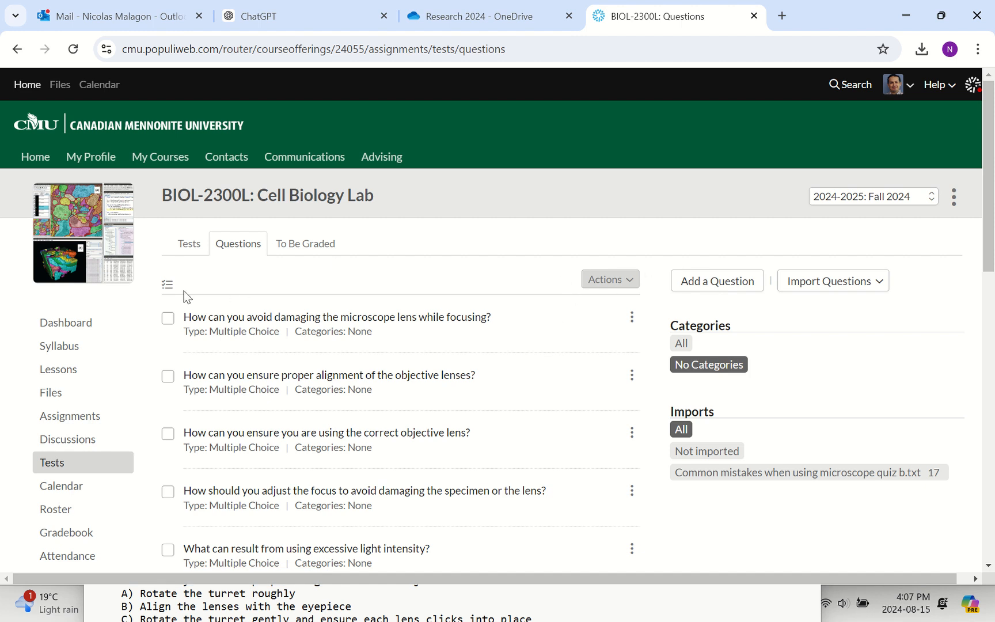
pyautogui.click(168, 288)
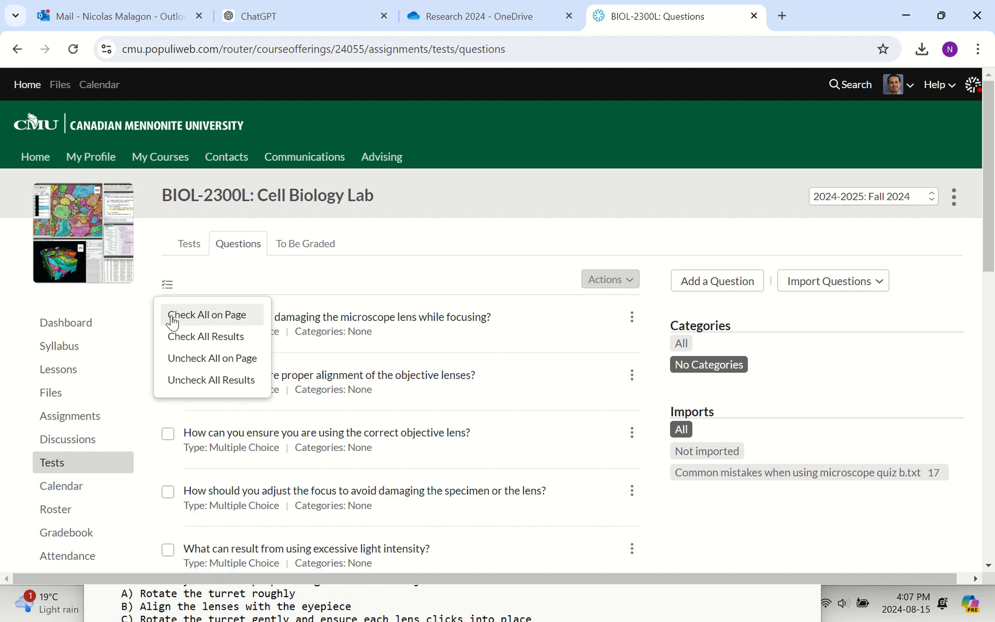
pyautogui.click(247, 283)
pyautogui.click(168, 319)
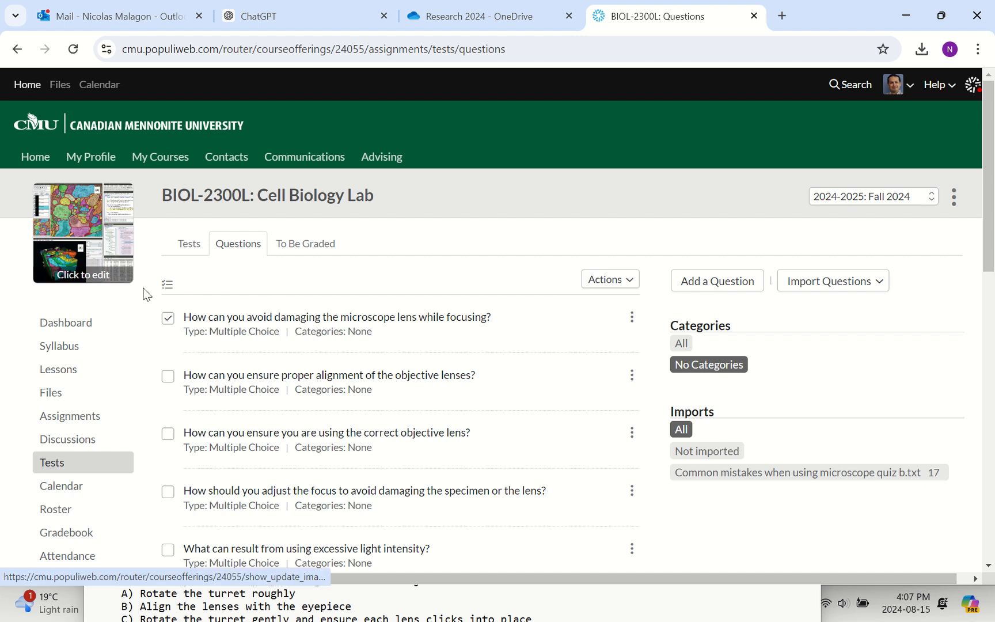
# Select all questions on the page and start adding them to categories.
pyautogui.click(167, 286)
pyautogui.click(179, 315)
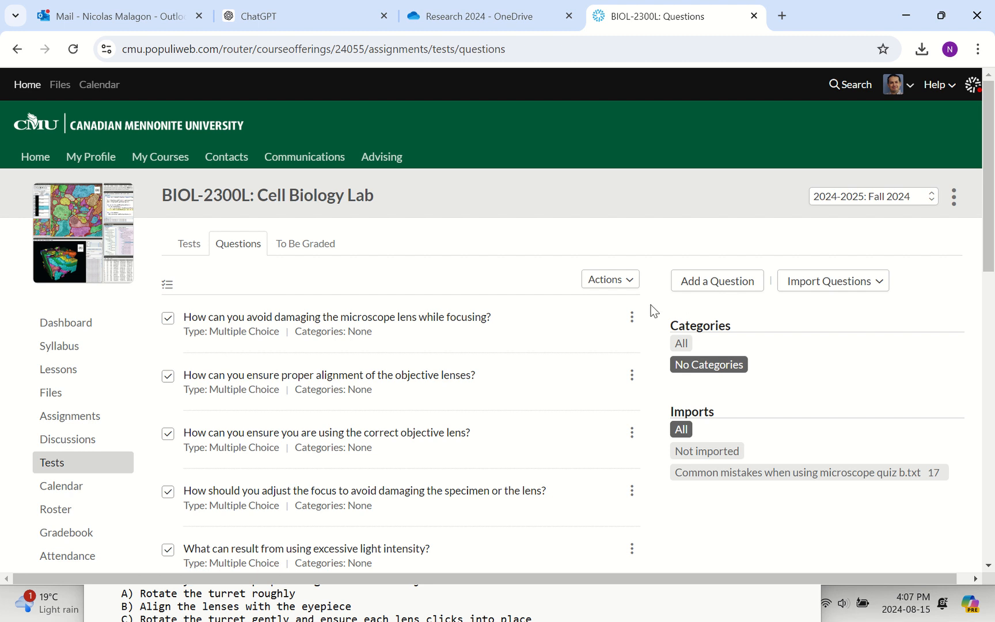
pyautogui.click(631, 287)
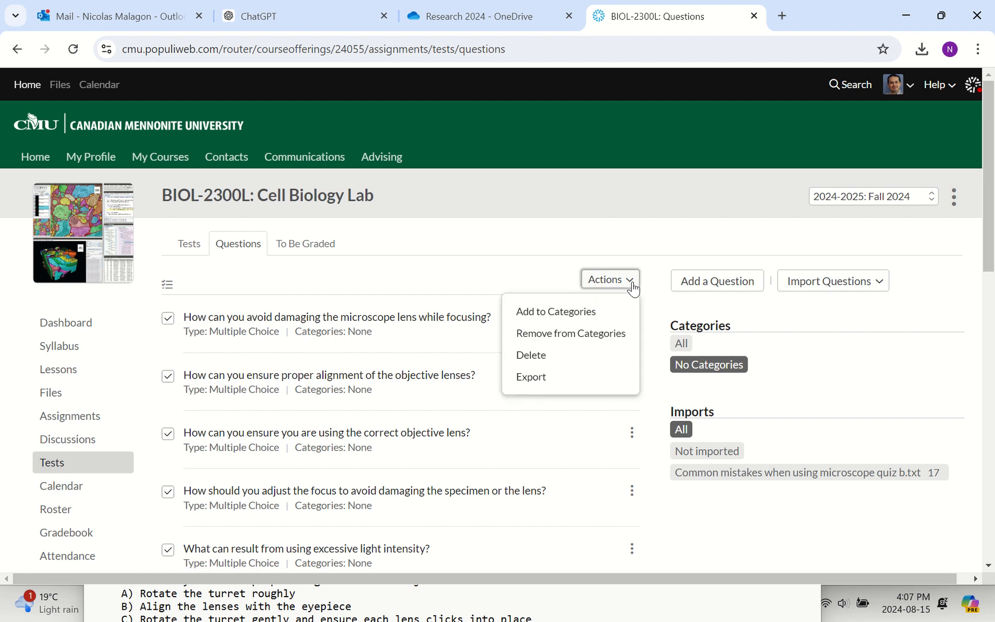
pyautogui.click(555, 311)
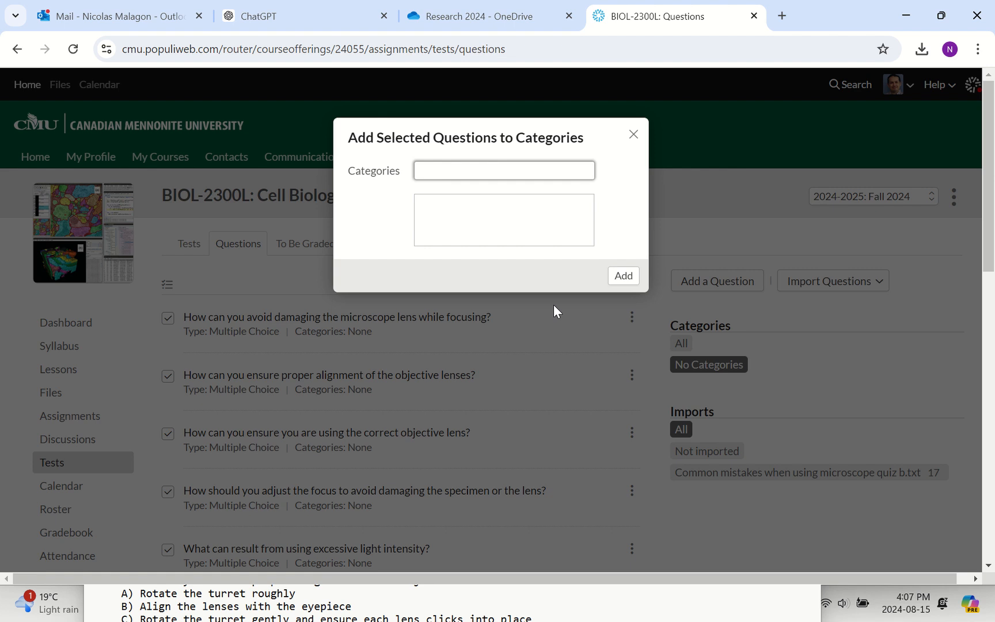
# Create the category "Lesson 1. Quiz Common mistakes in microscopy" and add the selected questions to it.
pyautogui.write('Co')
pyautogui.press('BackSpace')
pyautogui.press('BackSpace')
pyautogui.write('Quiz')
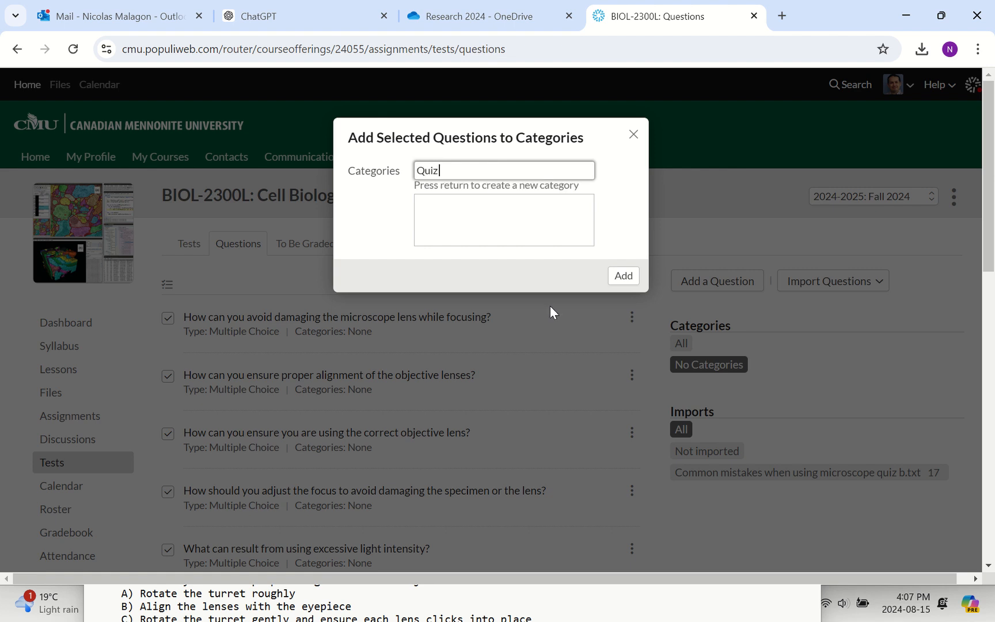
pyautogui.write(' 1')
pyautogui.press('BackSpace')
pyautogui.press('BackSpace')
pyautogui.press('BackSpace')
pyautogui.press('BackSpace')
pyautogui.press('BackSpace')
pyautogui.press('BackSpace')
pyautogui.write('Lesson 1')
pyautogui.write('. Qui')
pyautogui.write('z')
pyautogui.write('  Mi')
pyautogui.press('BackSpace')
pyautogui.press('BackSpace')
pyautogui.write('Commo')
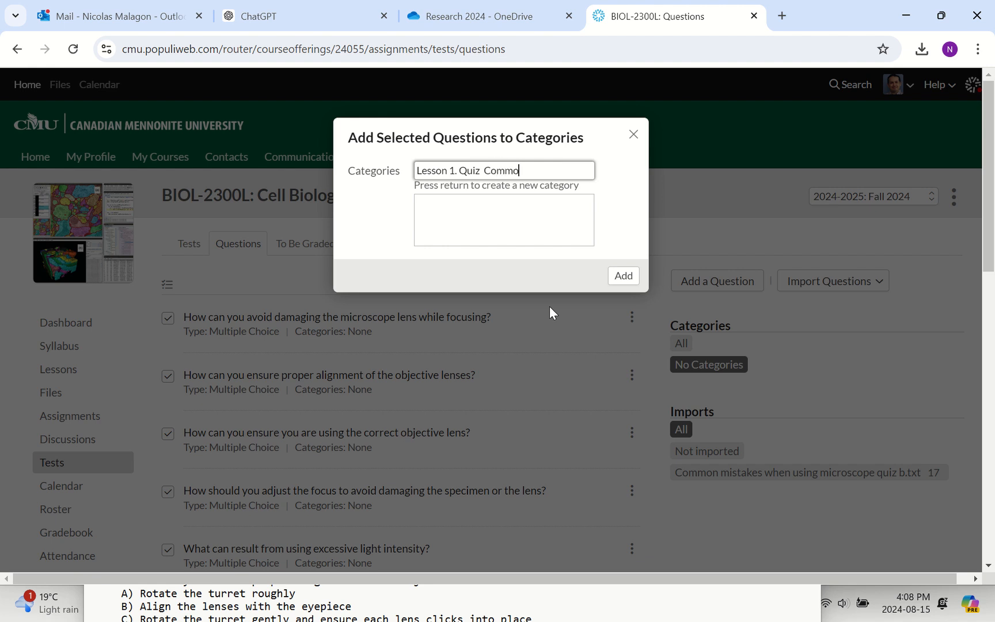
pyautogui.write('n mistakes in microsc')
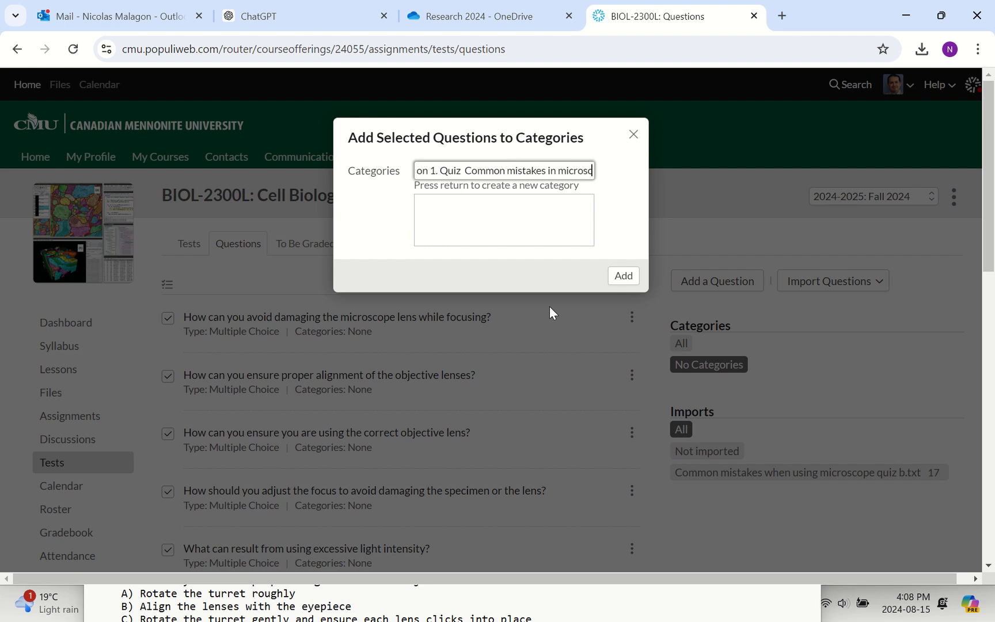
pyautogui.write('opy')
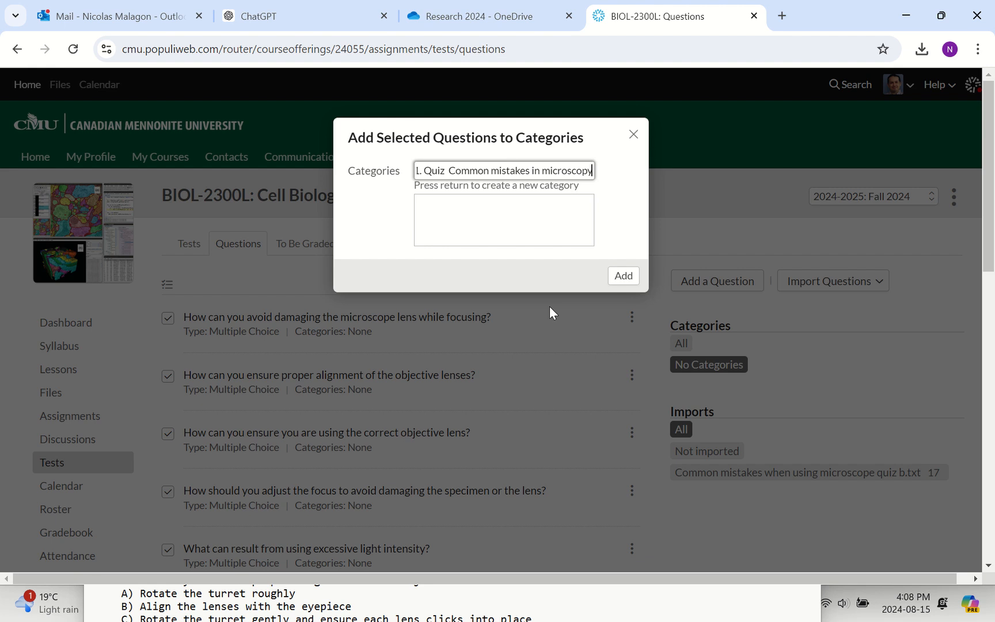
pyautogui.press('Return')
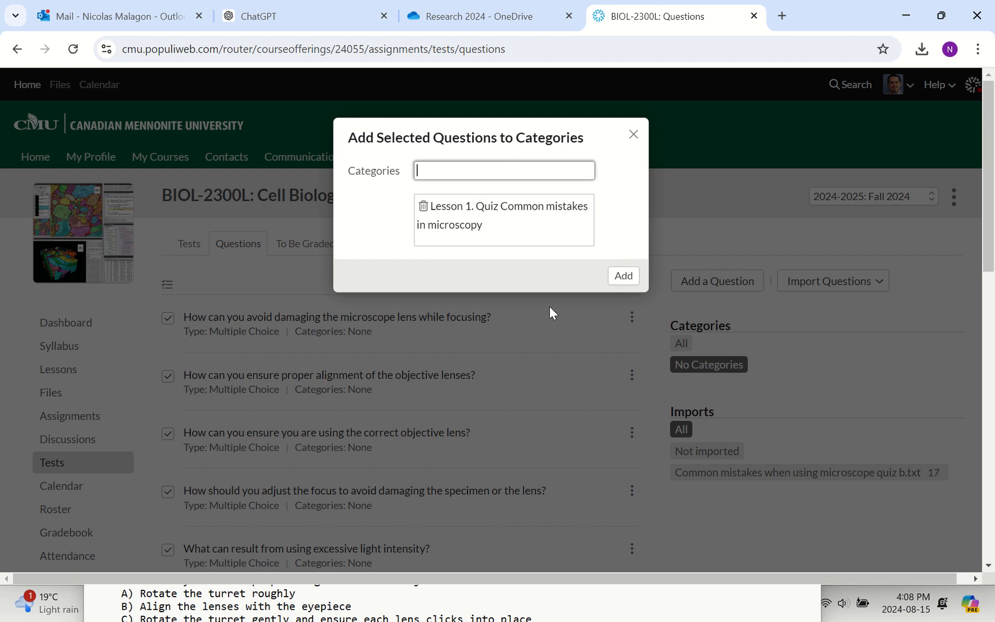
pyautogui.click(631, 285)
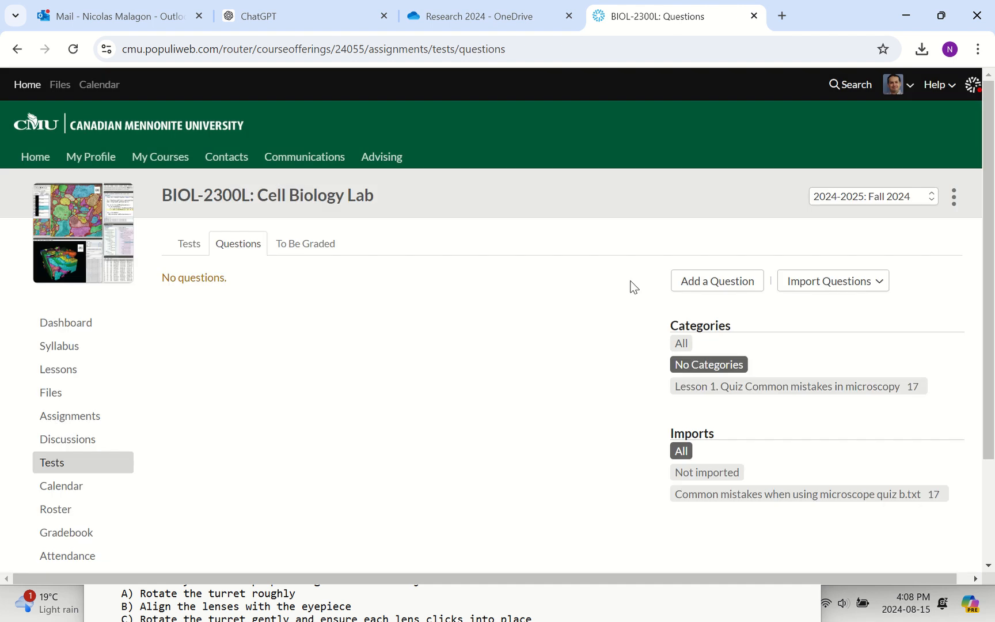
# Check the question list filtered by the Lesson 1 quiz category, by all categories, and by no categories.
pyautogui.click(720, 389)
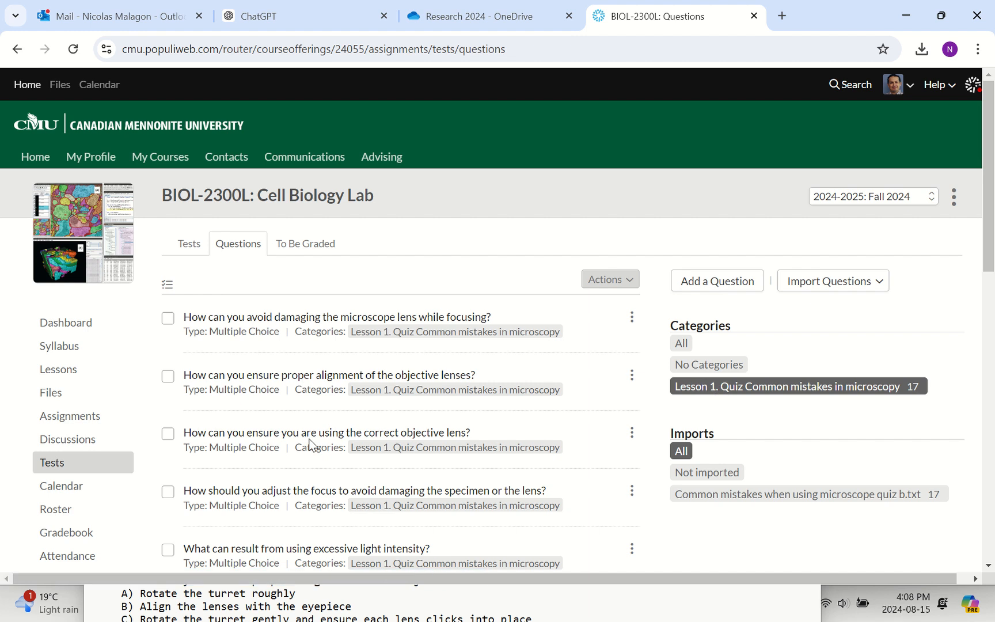
pyautogui.scroll(-2, 309, 443)
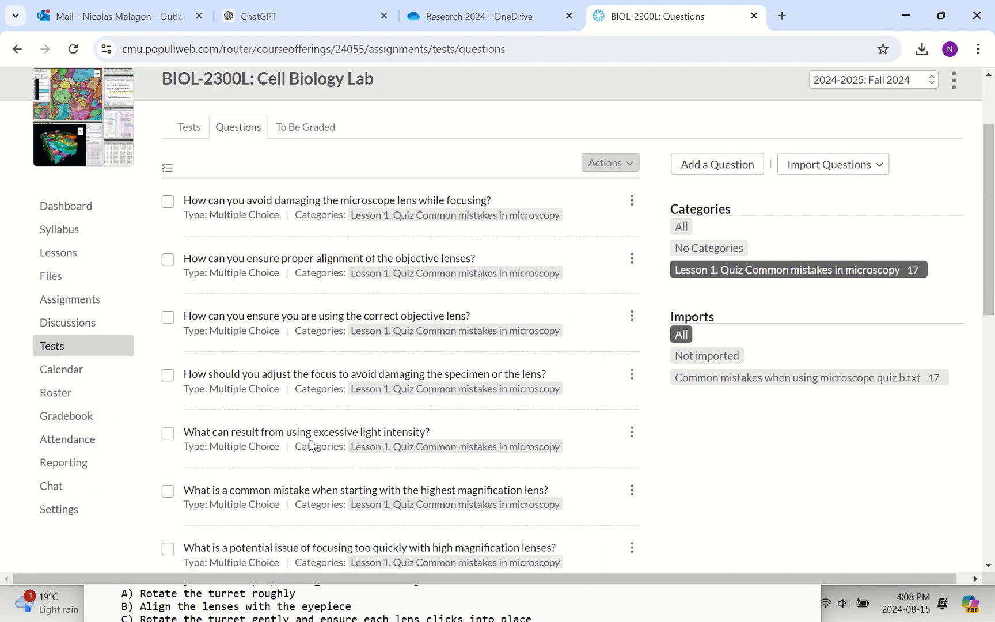
pyautogui.click(680, 227)
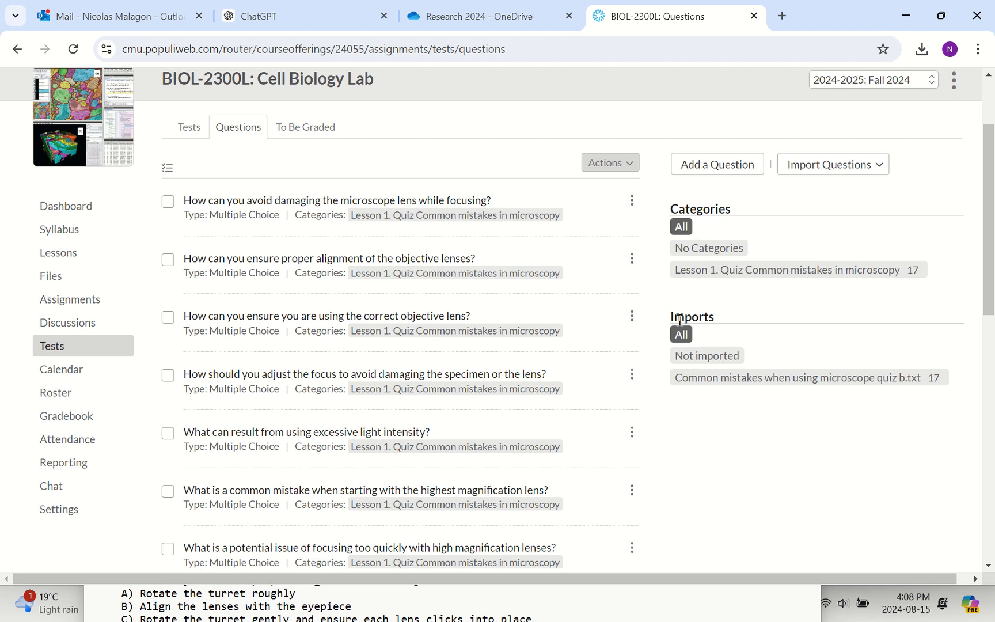
pyautogui.click(694, 249)
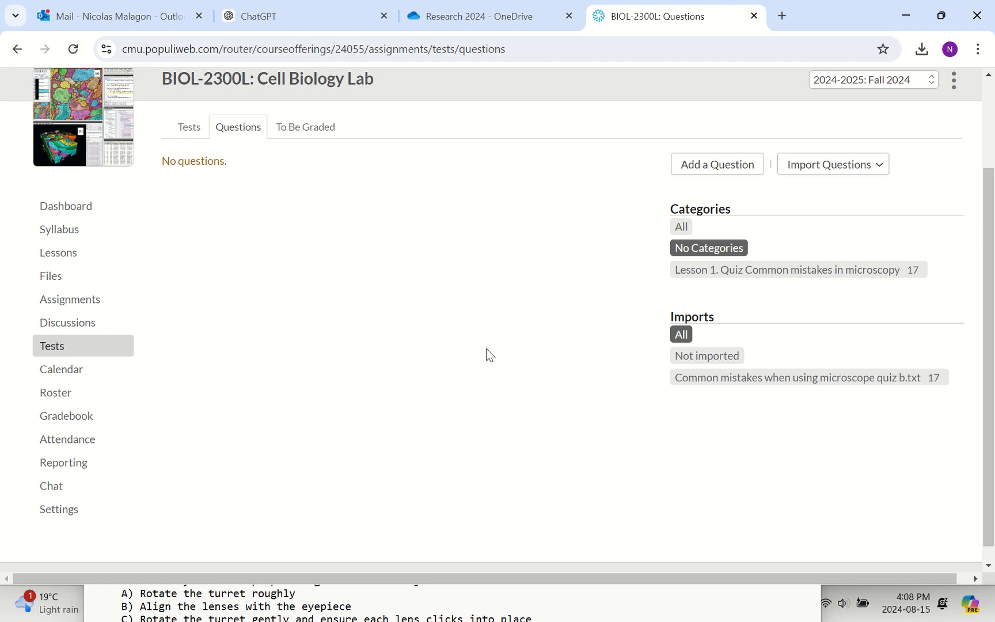
pyautogui.click(683, 272)
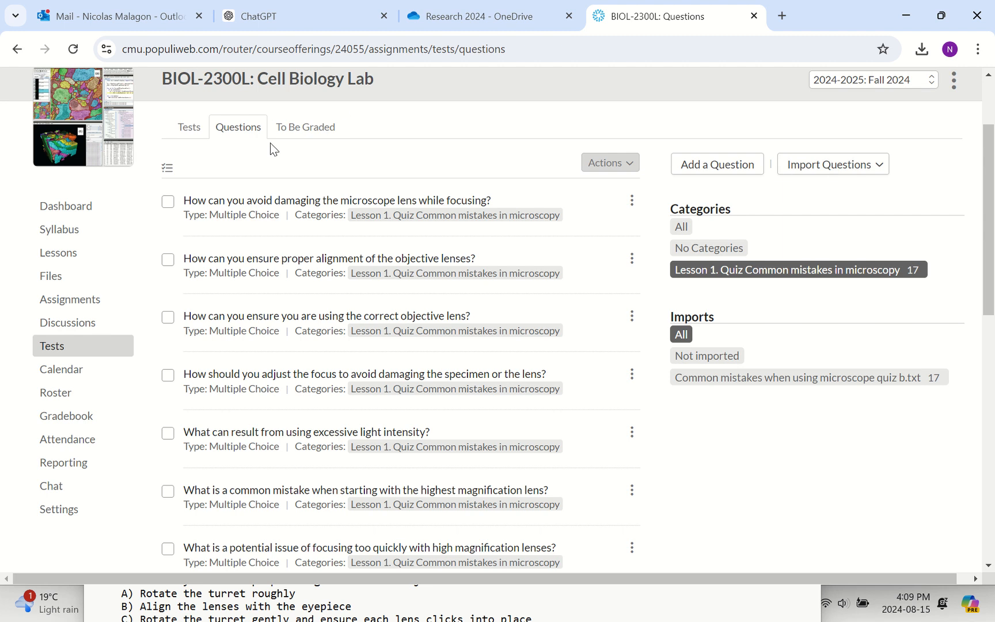
# Try loading "Bold questions" from the Downloads folder as an Aiken question bank import.
pyautogui.click(842, 176)
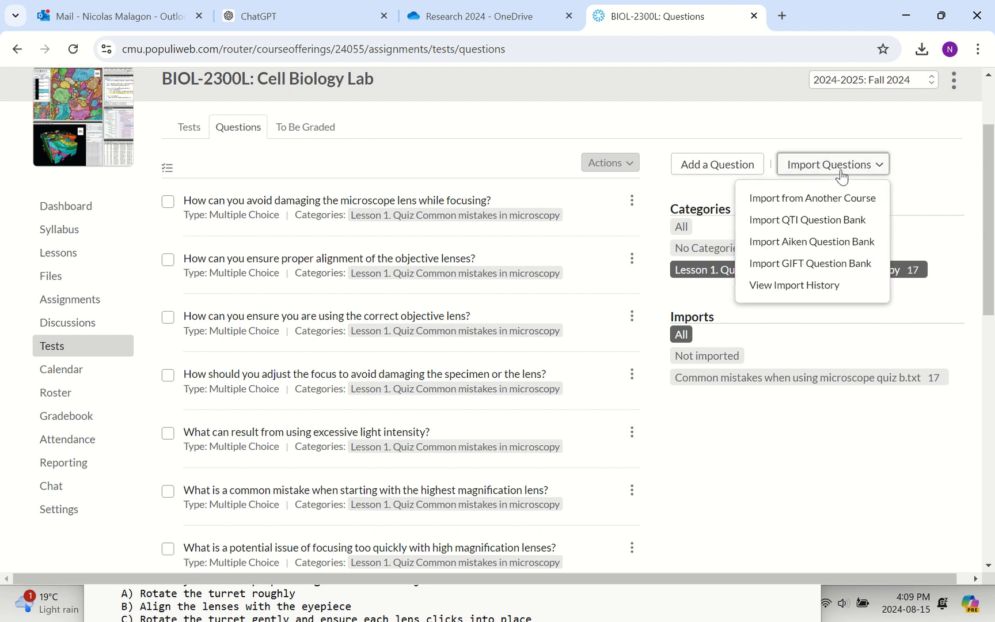
pyautogui.click(811, 242)
pyautogui.click(411, 213)
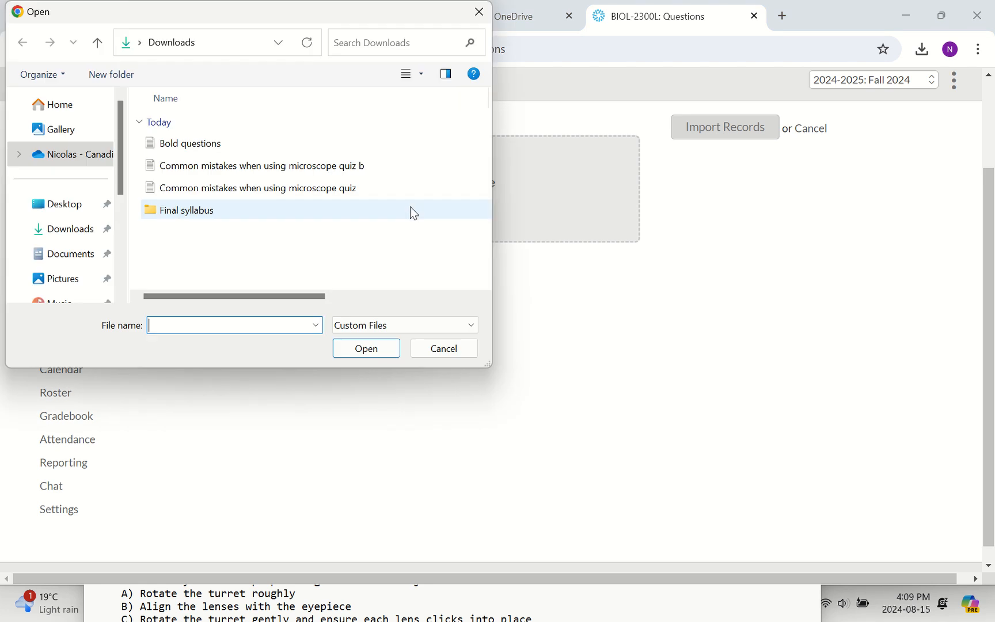
pyautogui.click(201, 143)
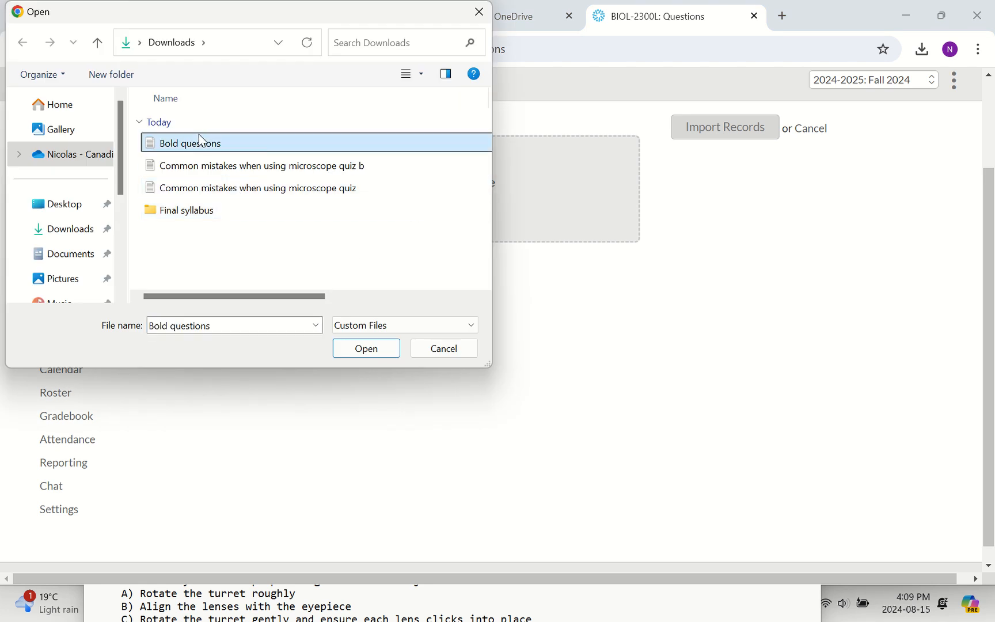
pyautogui.click(353, 343)
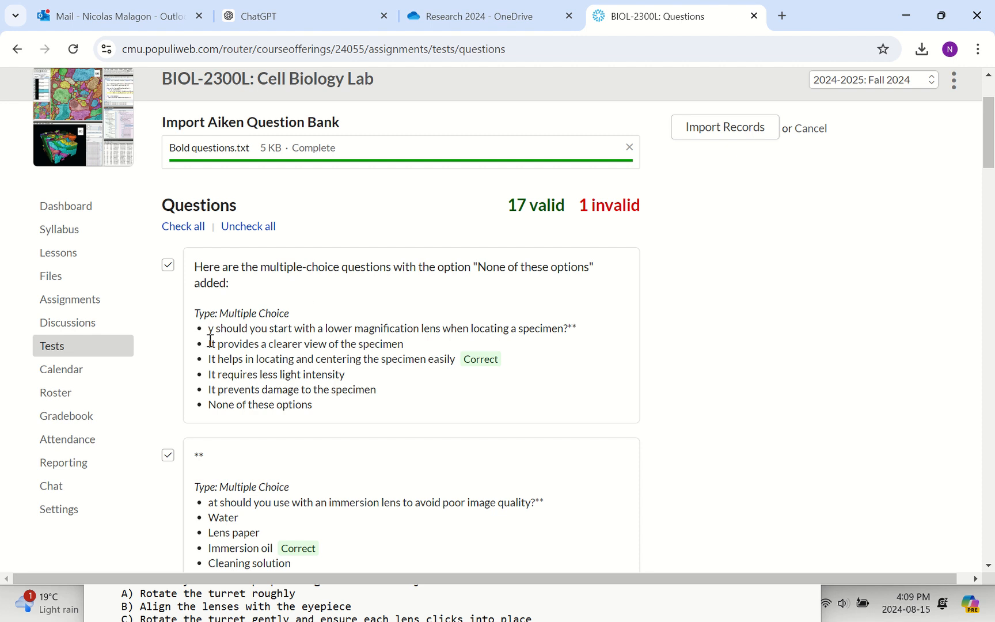
# Examine how the question stems and answer options were parsed throughout the Aiken import preview, and cancel the import.
pyautogui.scroll(-1, 225, 365)
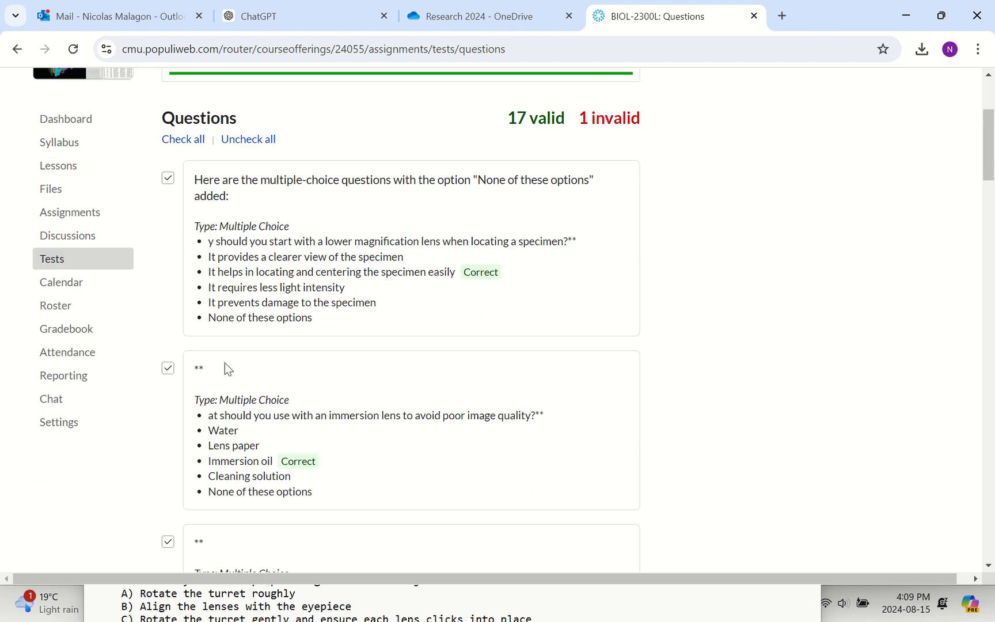
pyautogui.scroll(-1, 217, 403)
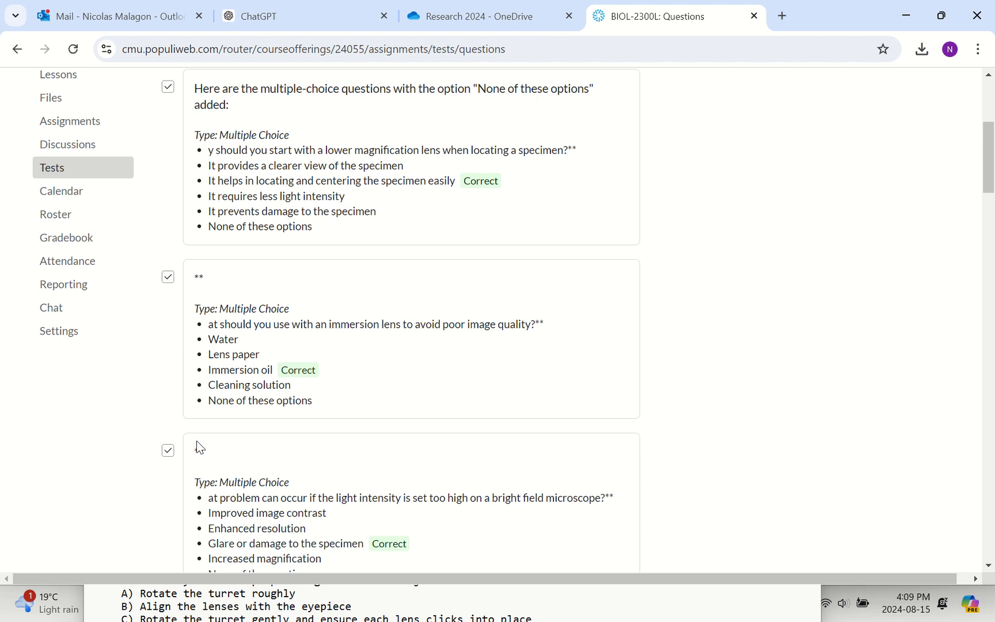
pyautogui.scroll(-1, 220, 453)
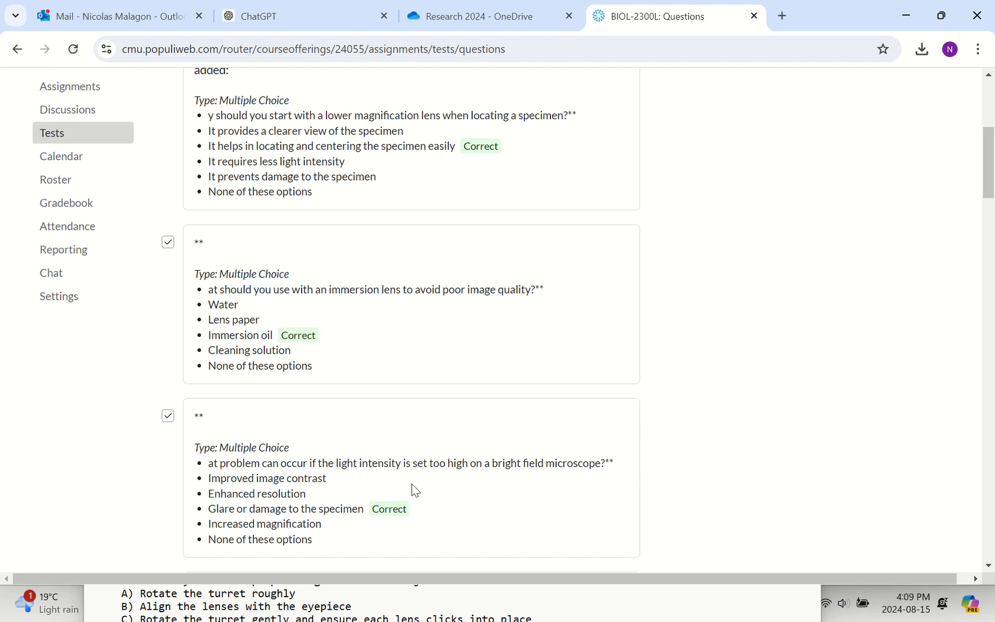
pyautogui.scroll(-3, 412, 483)
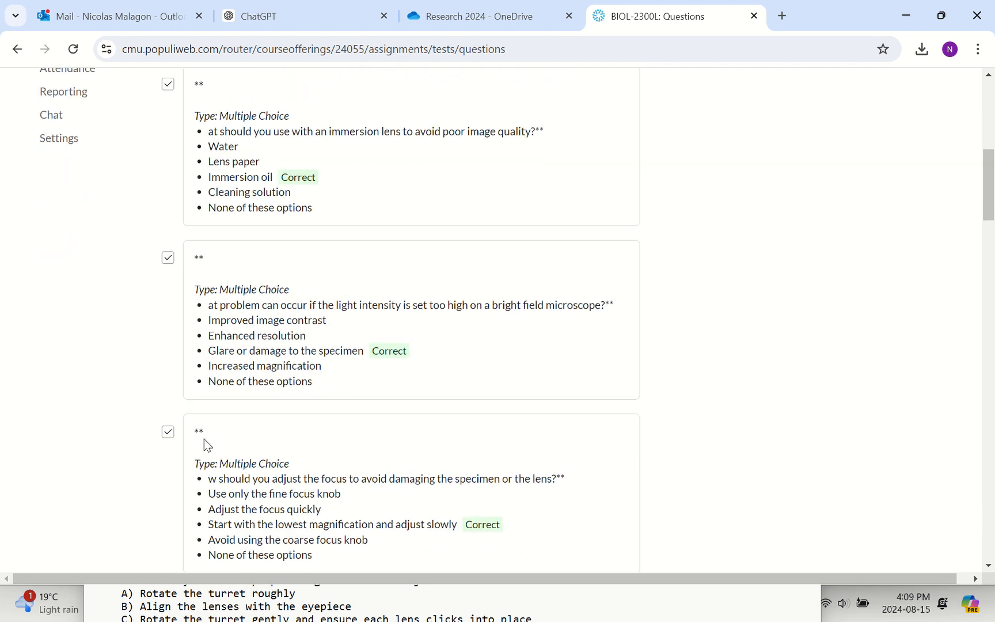
pyautogui.scroll(-4, 275, 480)
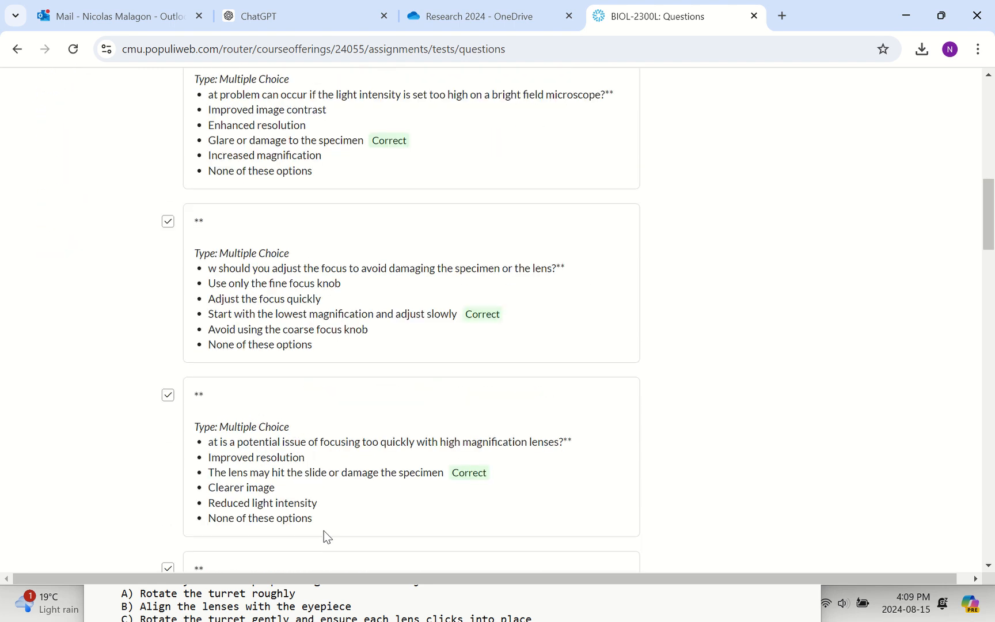
pyautogui.scroll(-4, 324, 536)
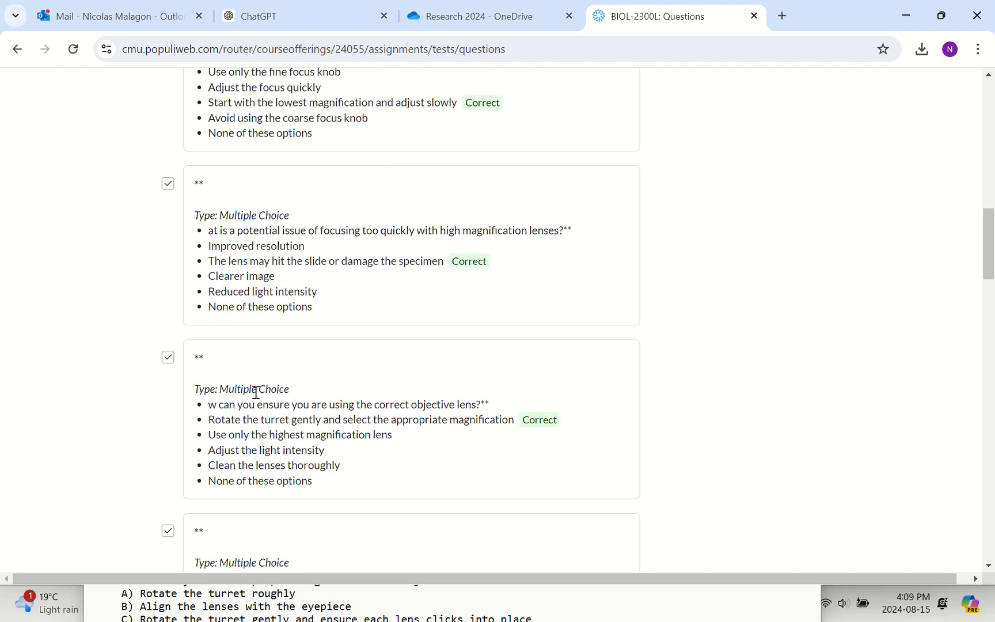
pyautogui.scroll(-8, 255, 392)
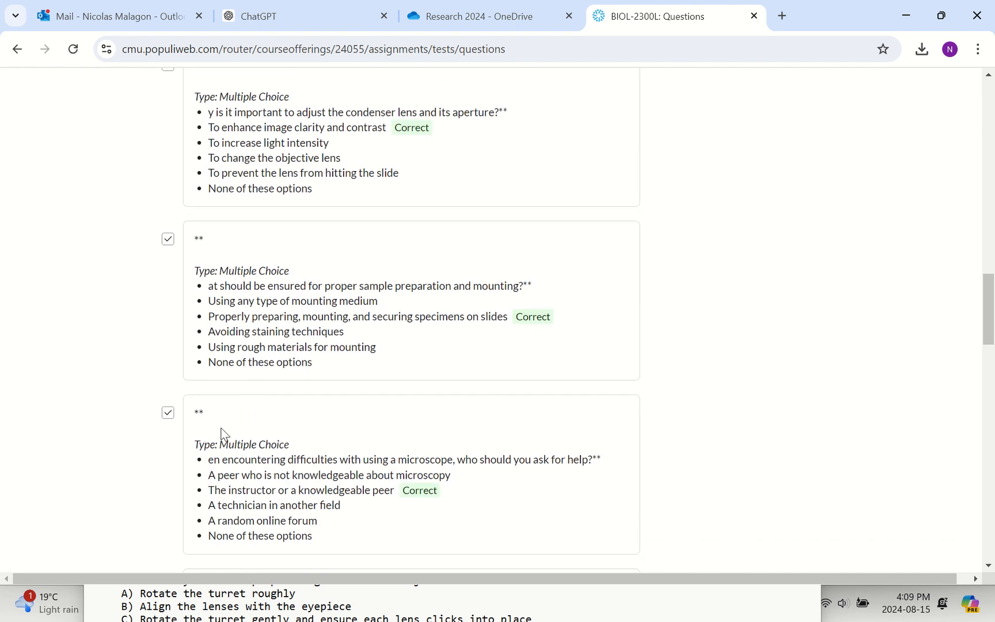
pyautogui.scroll(-17, 230, 455)
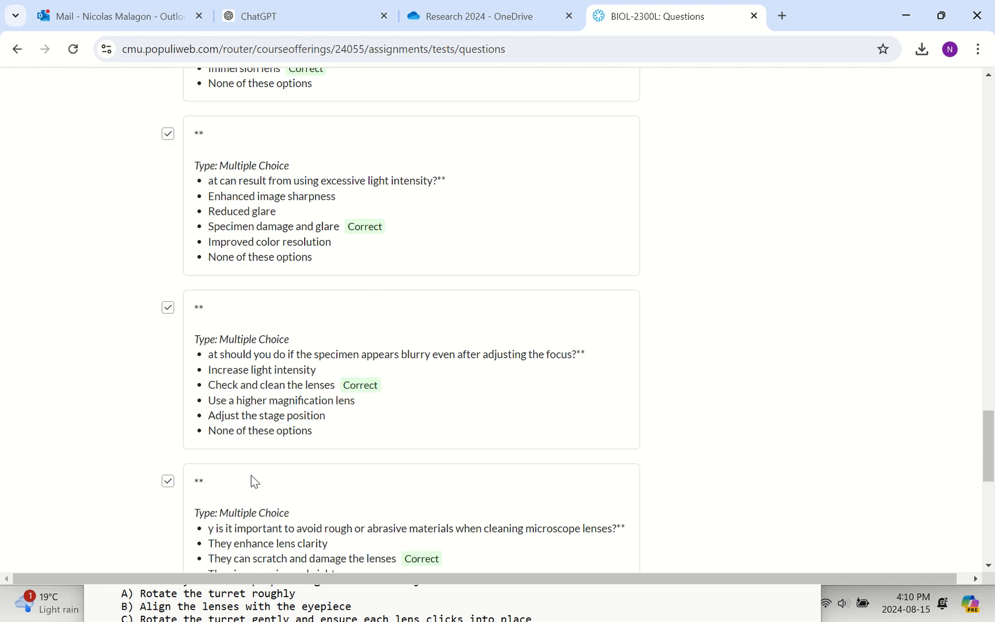
pyautogui.scroll(20, 251, 475)
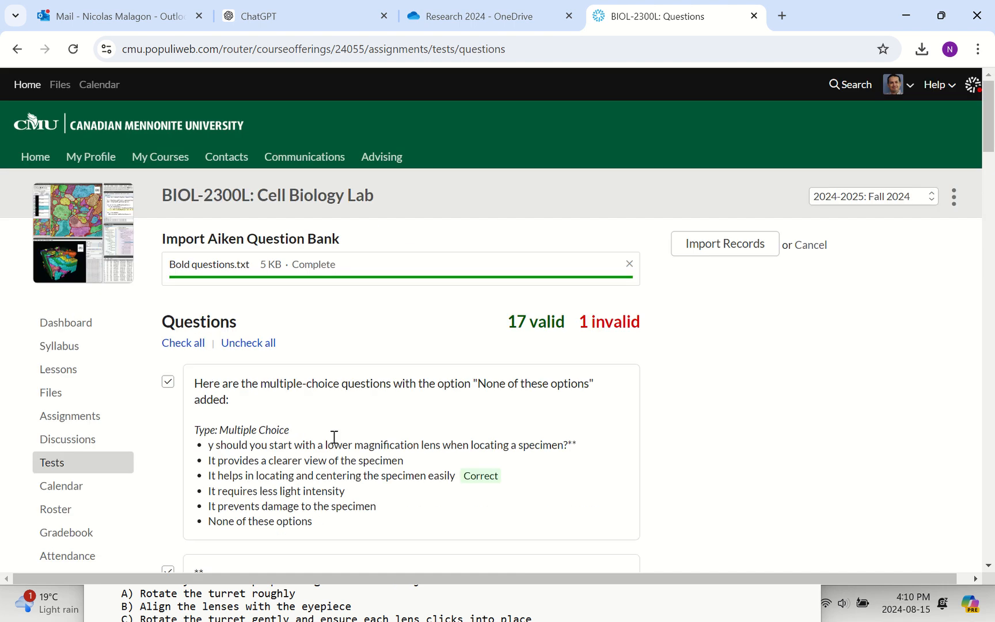
pyautogui.click(819, 246)
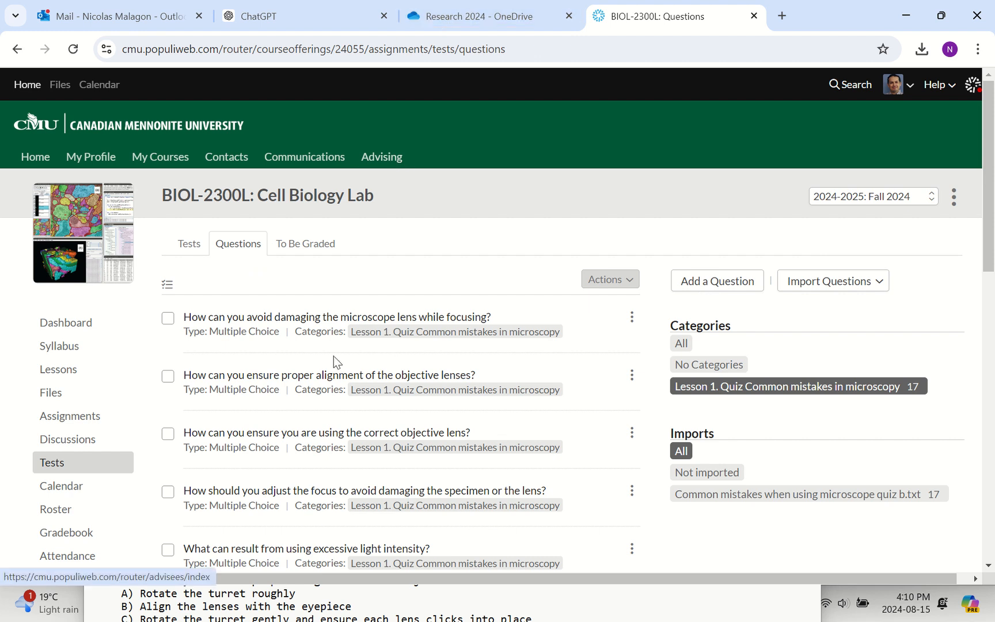
# Switch to ChatGPT and highlight question 17, about switching to a higher magnification lens, with its options and answer.
pyautogui.click(259, 17)
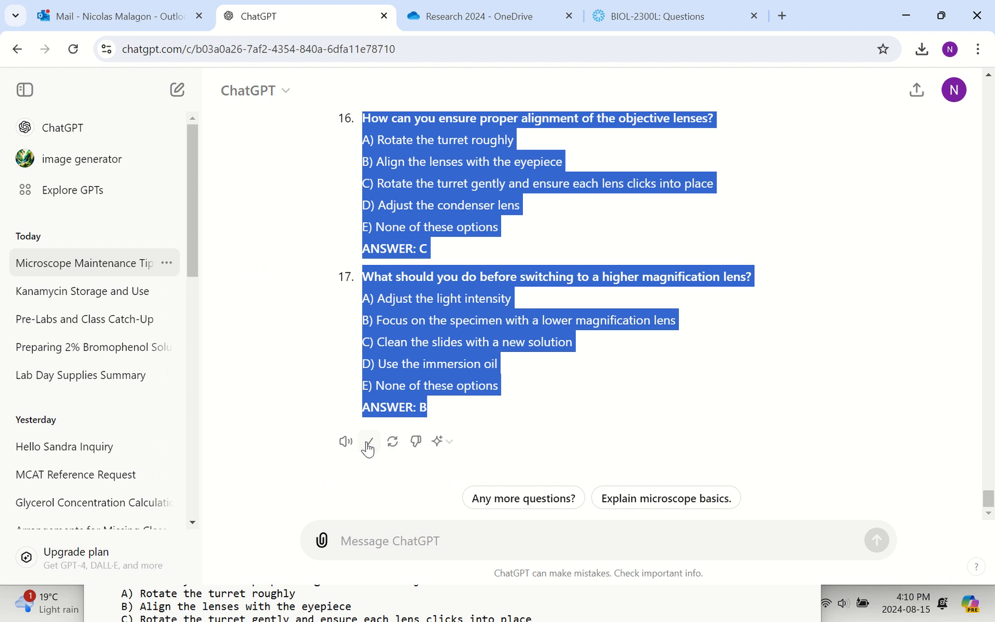
pyautogui.click(464, 407)
pyautogui.moveTo(456, 411); pyautogui.dragTo(376, 279)
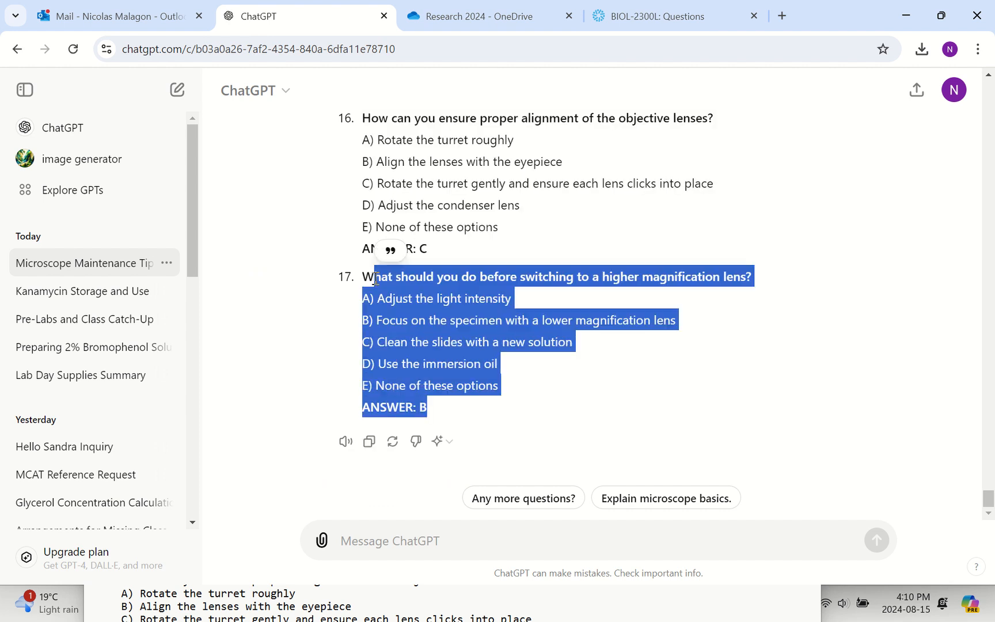
# In Bold questions.txt, remove the number and leading asterisks from question 15 about abrasive materials when cleaning microscope lenses.
pyautogui.click(275, 604)
pyautogui.moveTo(133, 479); pyautogui.dragTo(118, 482)
pyautogui.press('BackSpace')
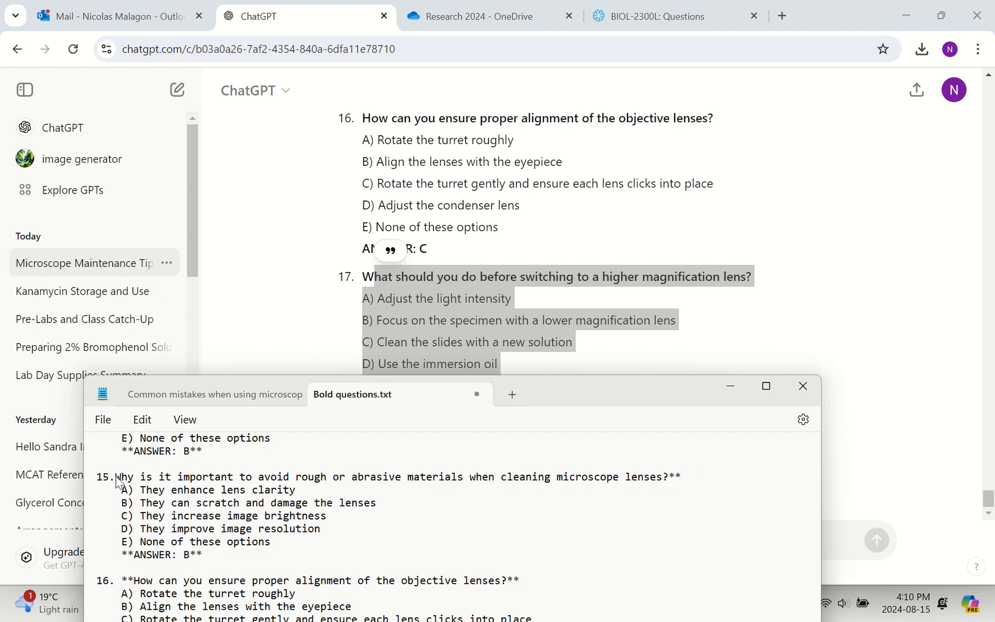
pyautogui.click(668, 480)
pyautogui.moveTo(114, 478); pyautogui.dragTo(85, 479)
pyautogui.press('BackSpace')
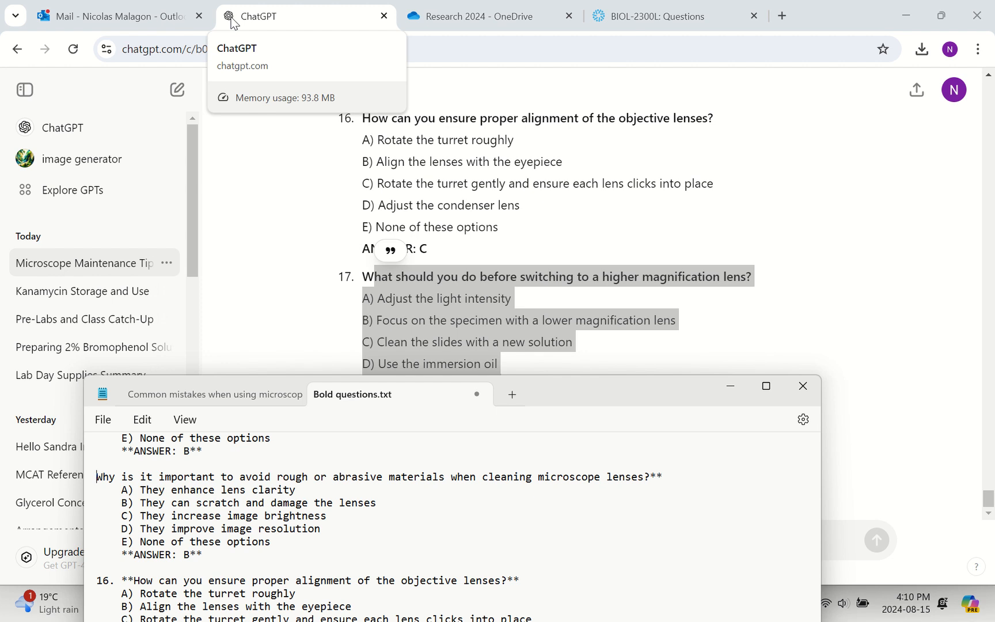
pyautogui.moveTo(397, 4)
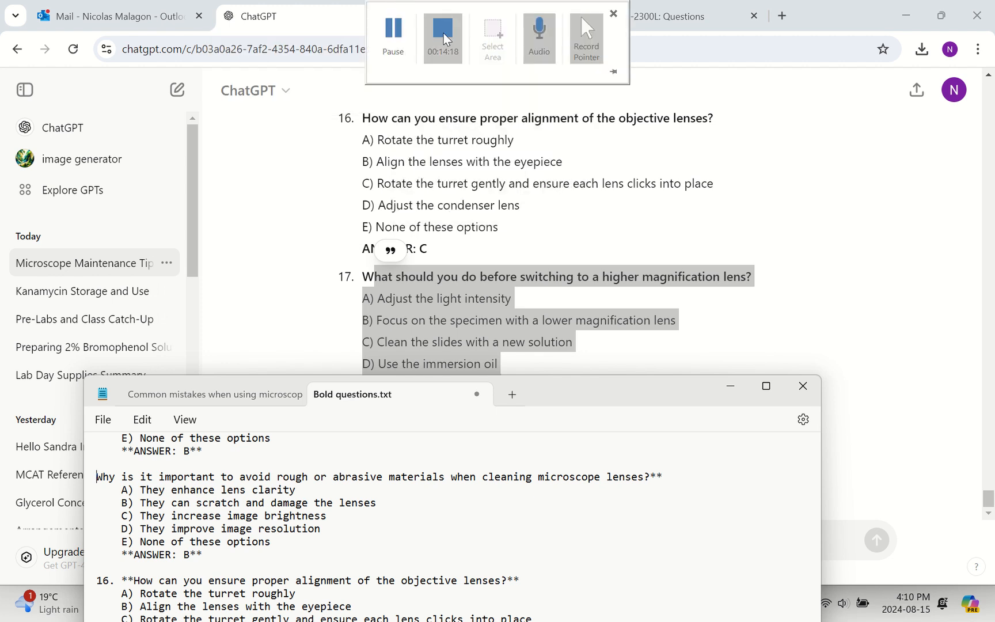